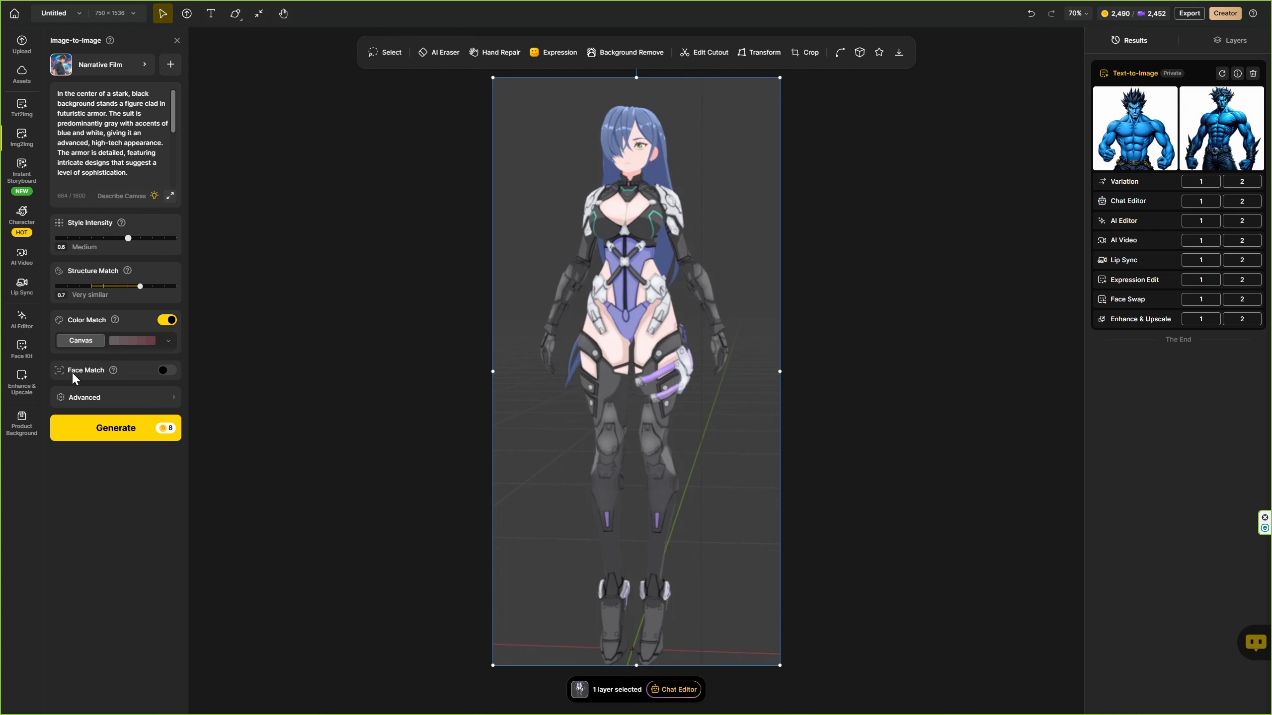
# - Generate image-to-image versions of the armored character in the Narrative Film style and preview the results
pyautogui.click(118, 428)
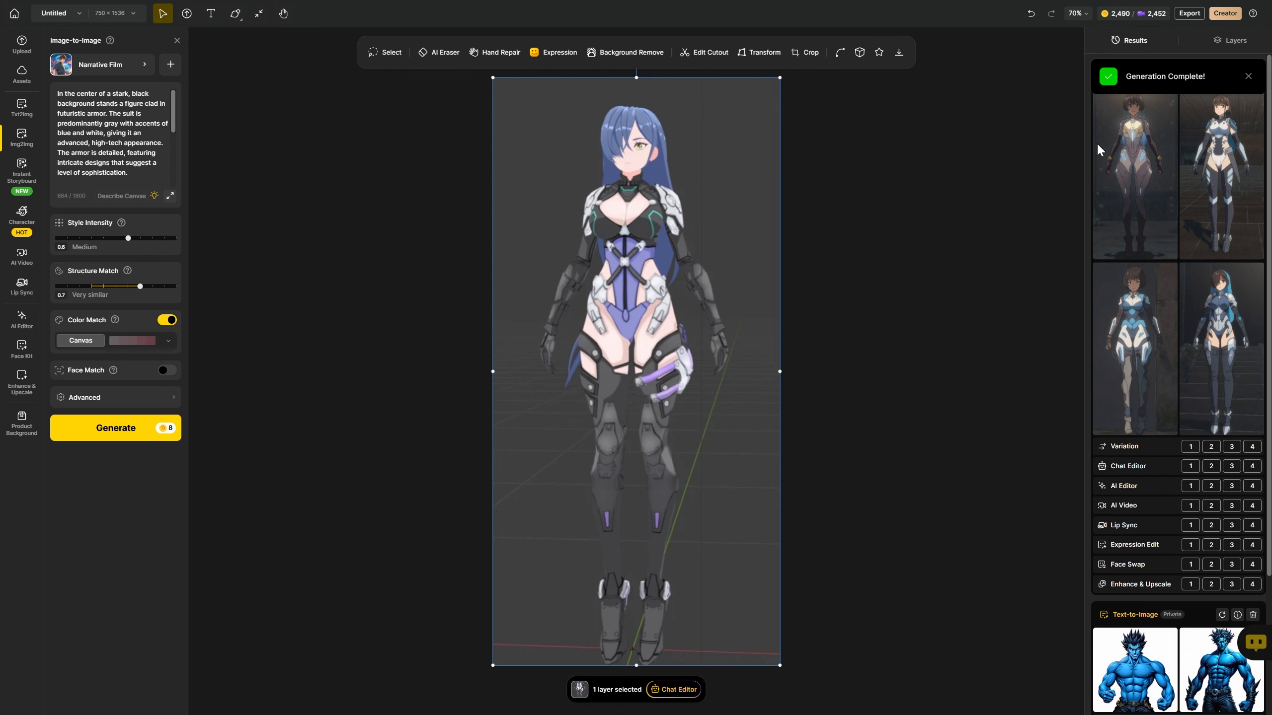
pyautogui.moveTo(1139, 165)
pyautogui.moveTo(1219, 162)
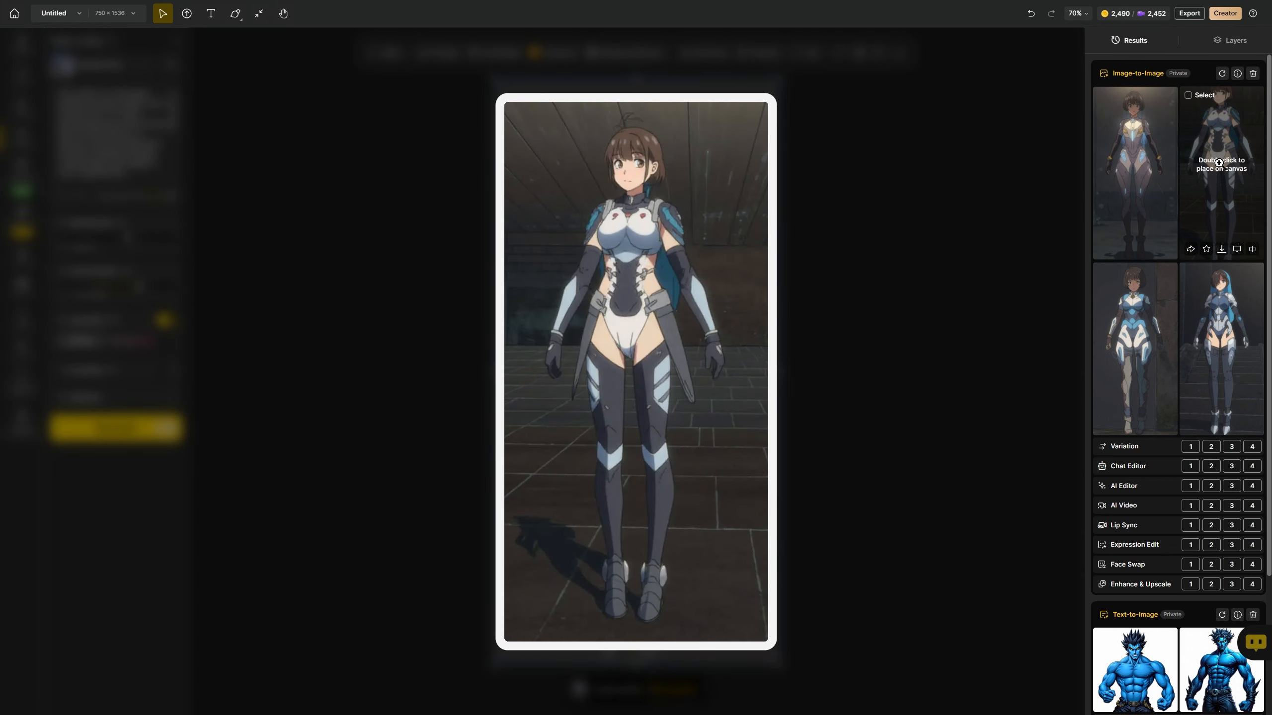
pyautogui.moveTo(1217, 306)
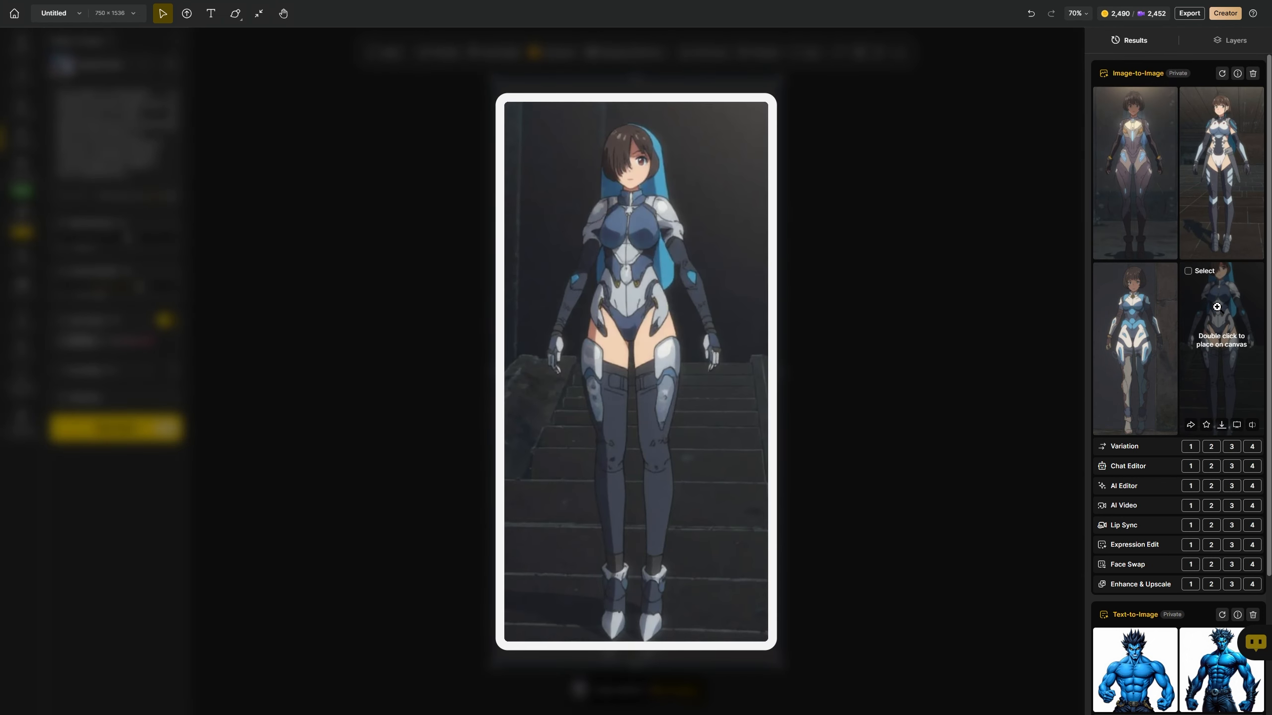
pyautogui.moveTo(1135, 304)
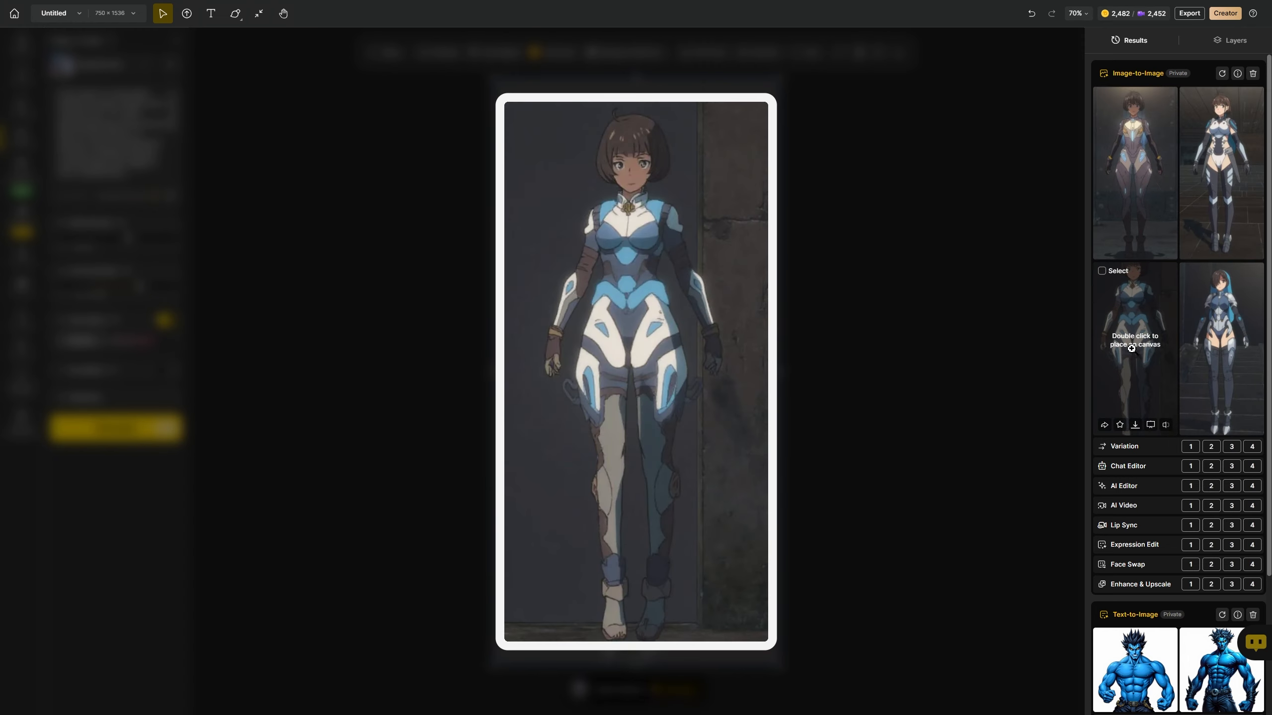
pyautogui.moveTo(1210, 351)
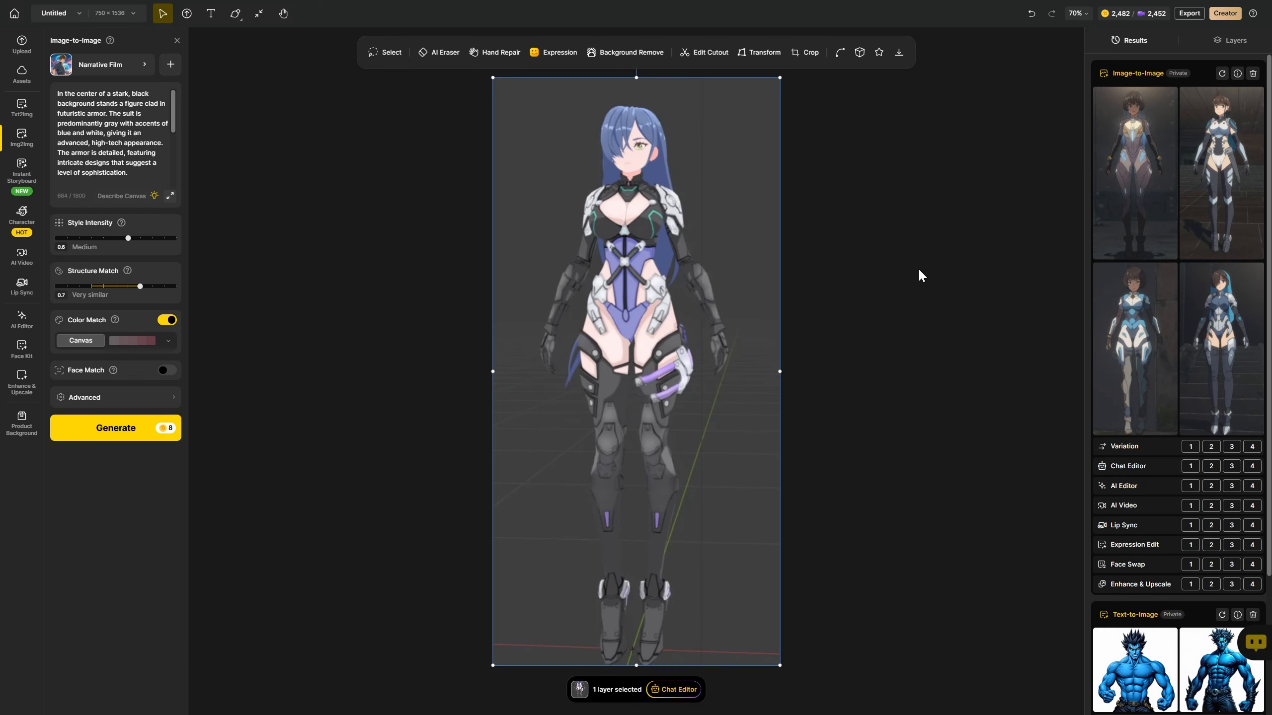
# - Open the Character Sheet tool and choose the Ethereal Enchantments anime style for it
pyautogui.click(22, 216)
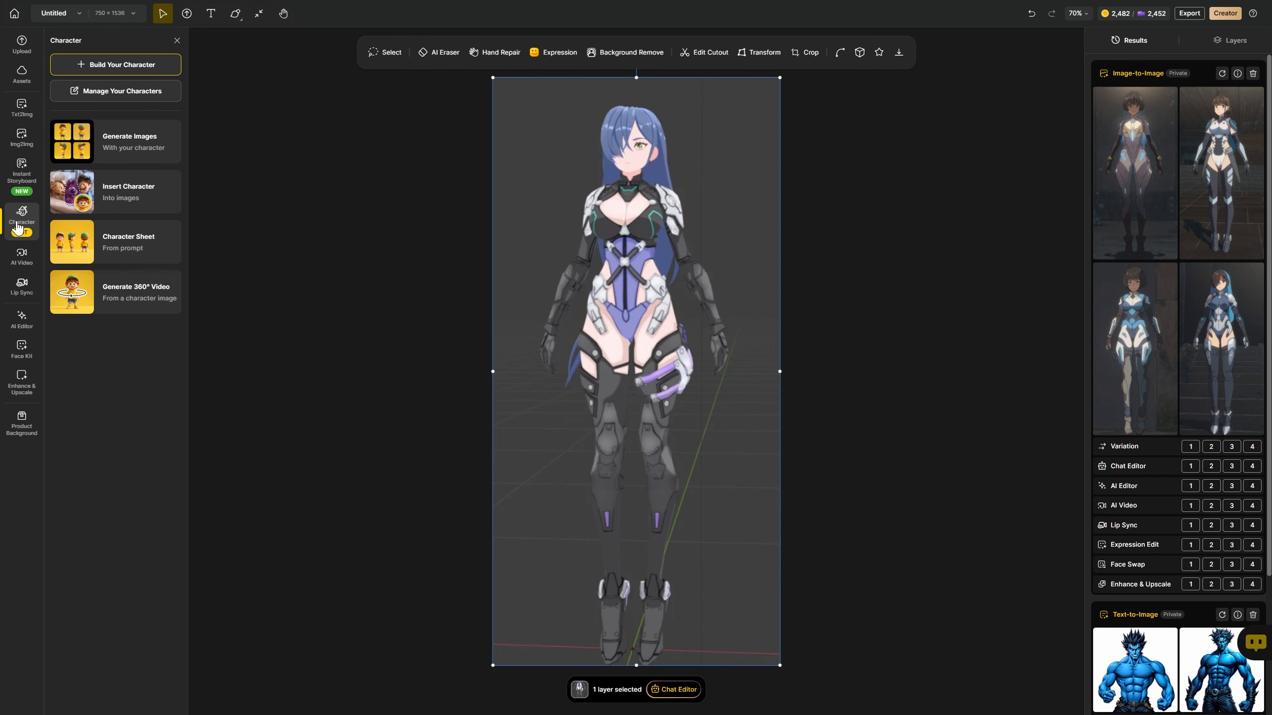
pyautogui.click(127, 253)
pyautogui.click(110, 67)
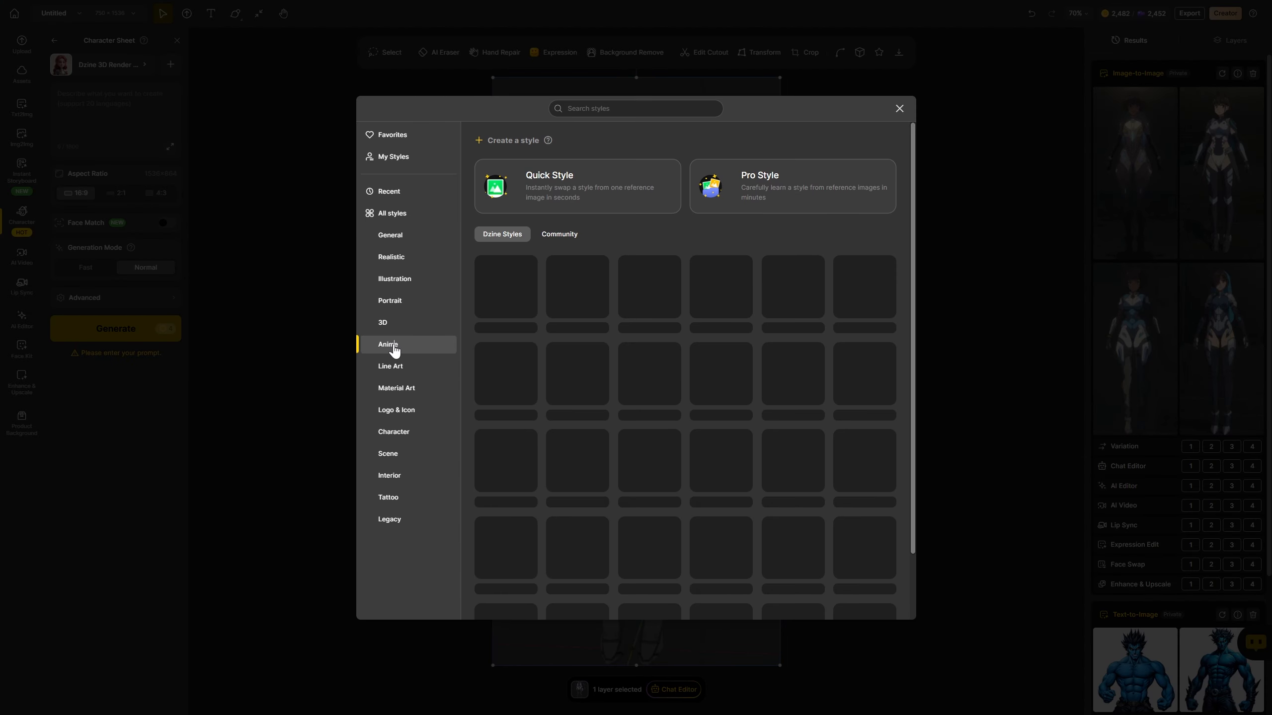
pyautogui.click(769, 314)
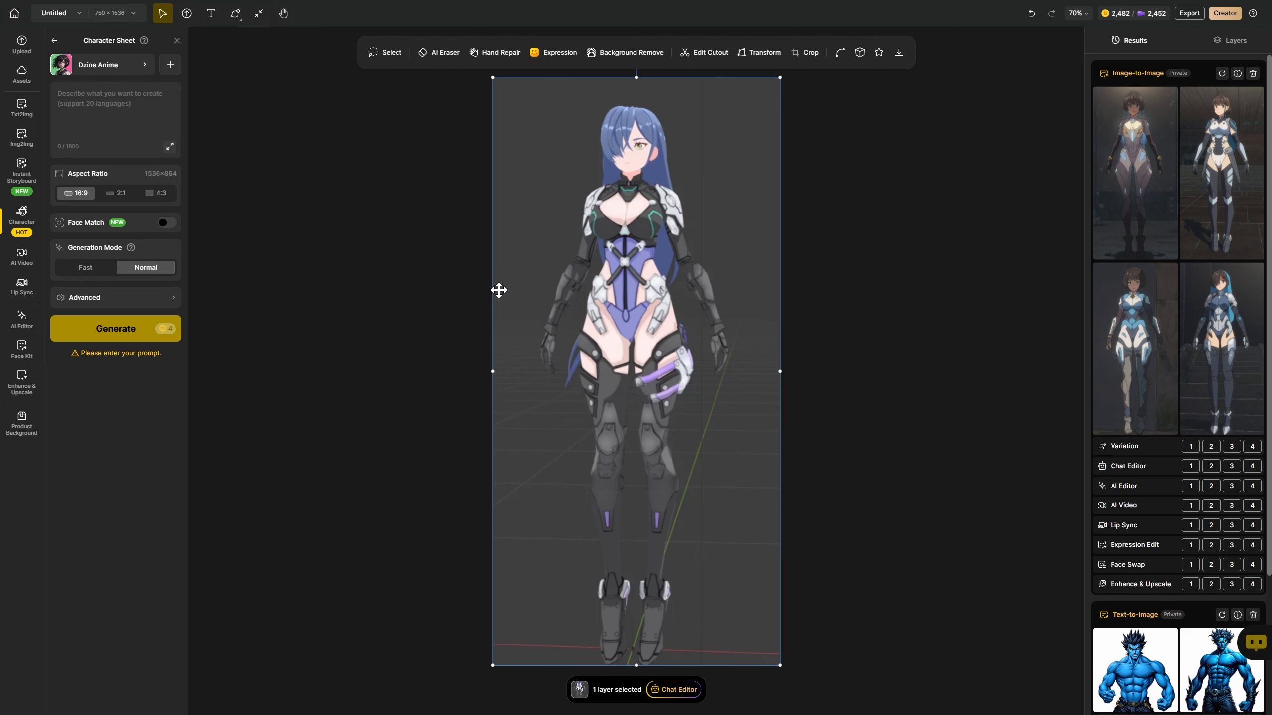
pyautogui.click(94, 63)
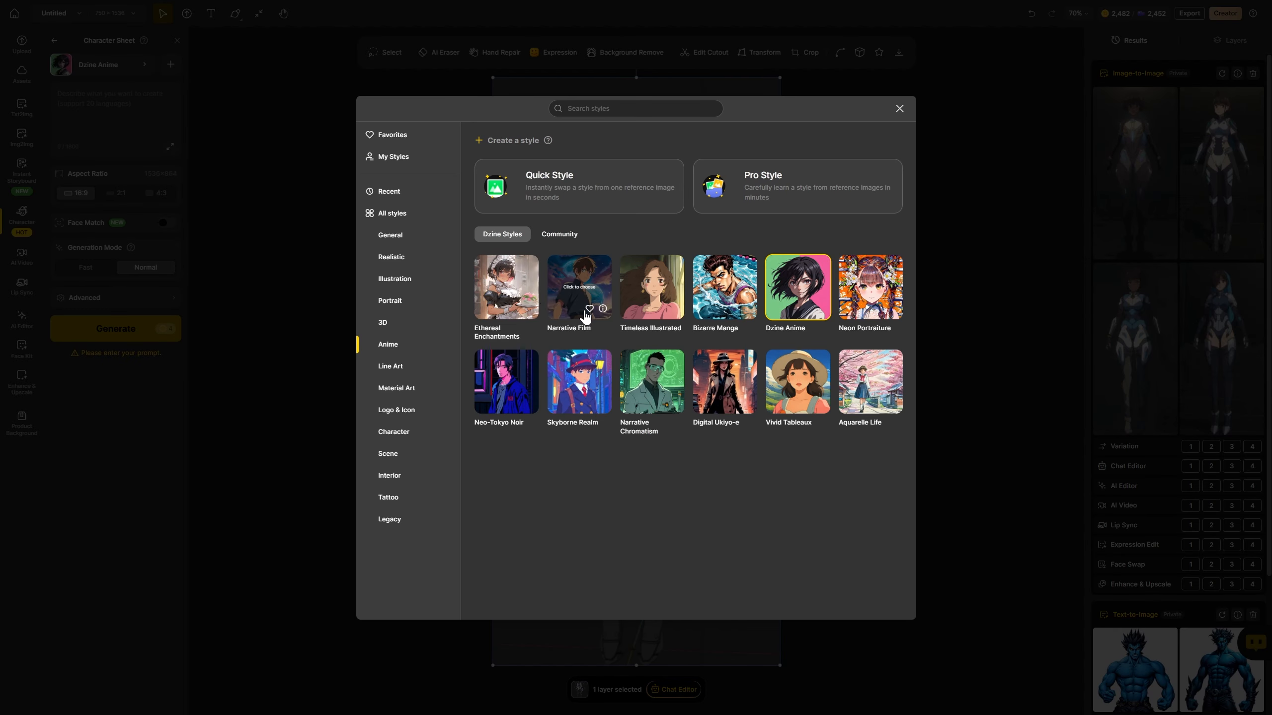
pyautogui.click(526, 279)
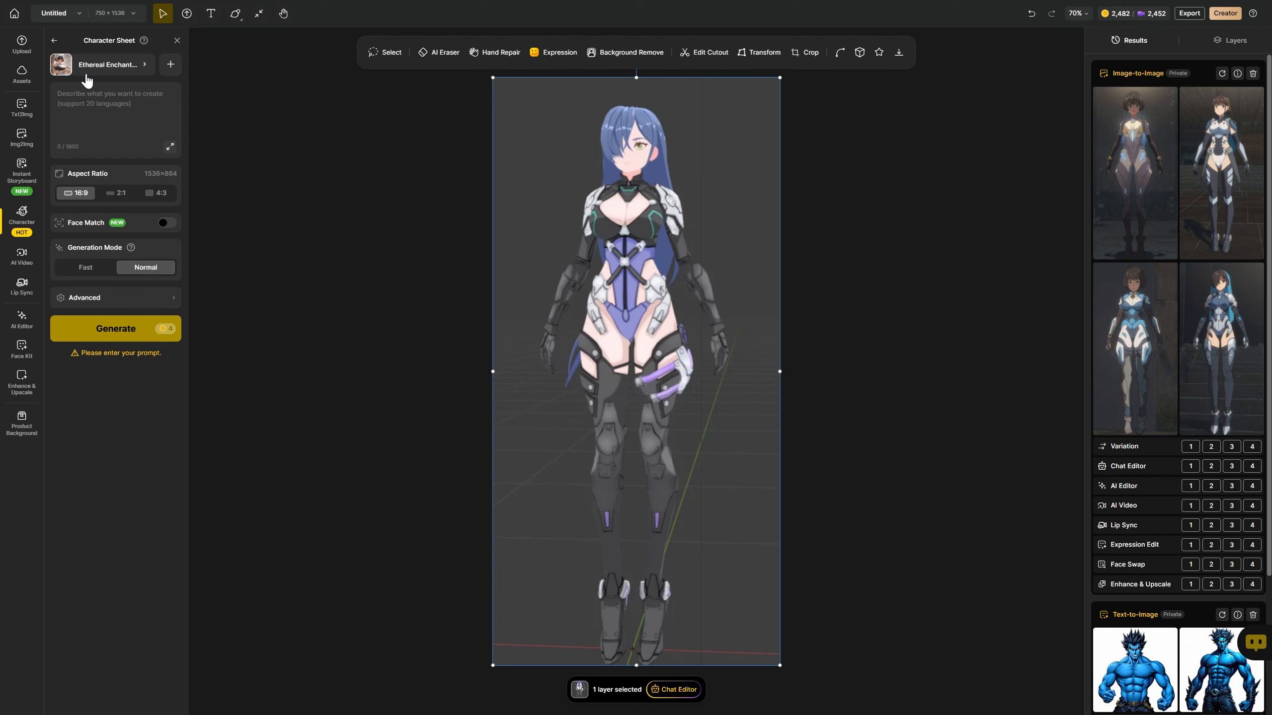
# - Copy the visible futuristic-armor description from the image-to-image prompt into the Character Sheet prompt
pyautogui.click(30, 145)
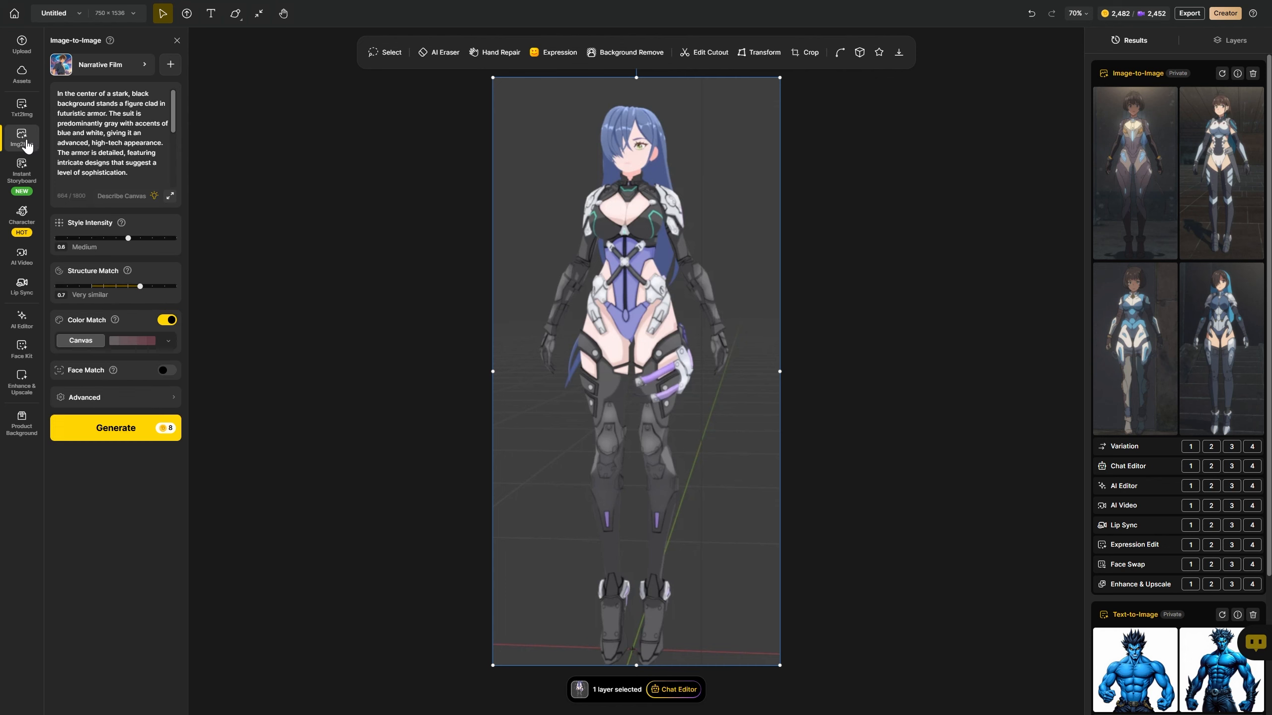
pyautogui.moveTo(141, 174); pyautogui.dragTo(221, 230)
pyautogui.click(145, 180)
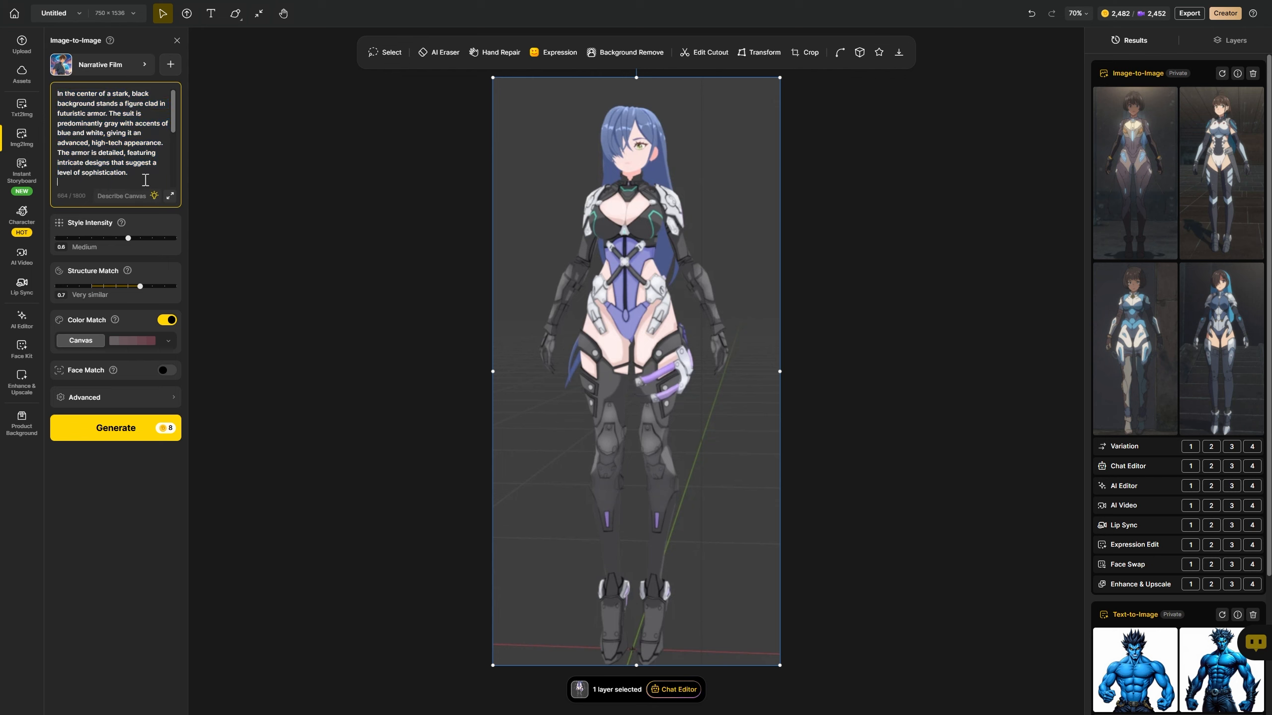
pyautogui.moveTo(145, 180); pyautogui.dragTo(58, 98)
pyautogui.hotkey('ctrl', 'c')
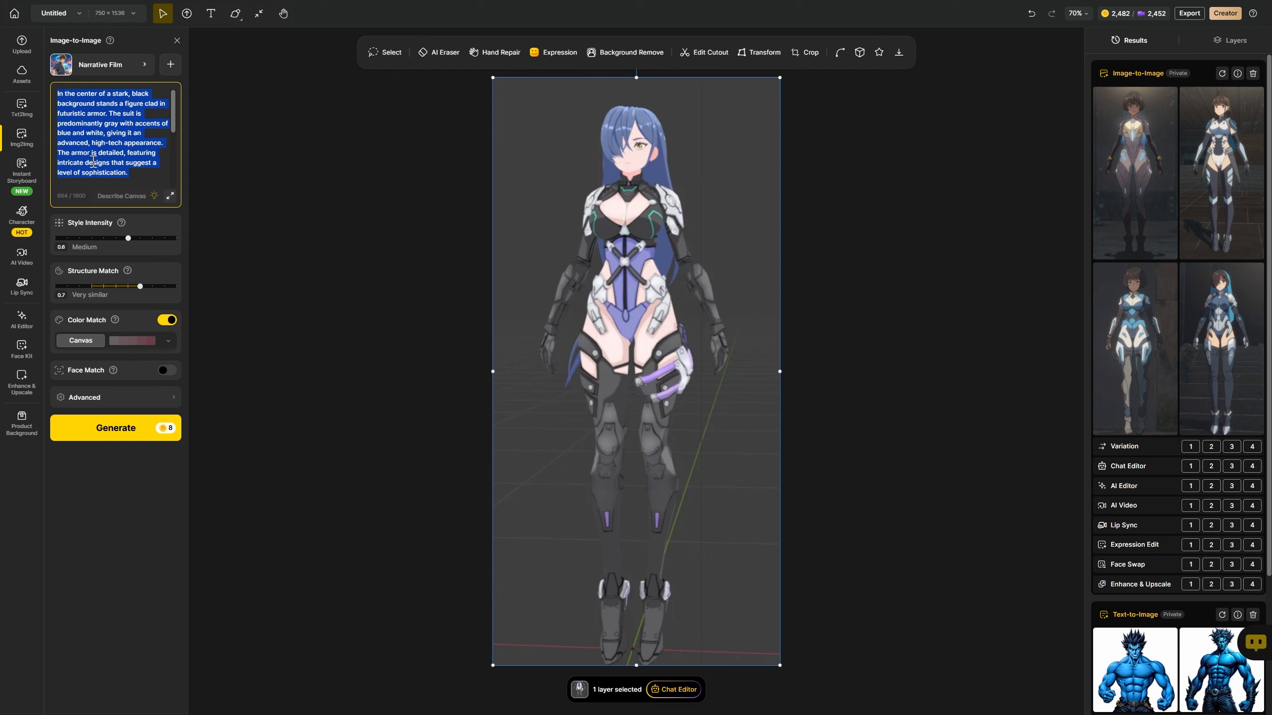
pyautogui.click(22, 216)
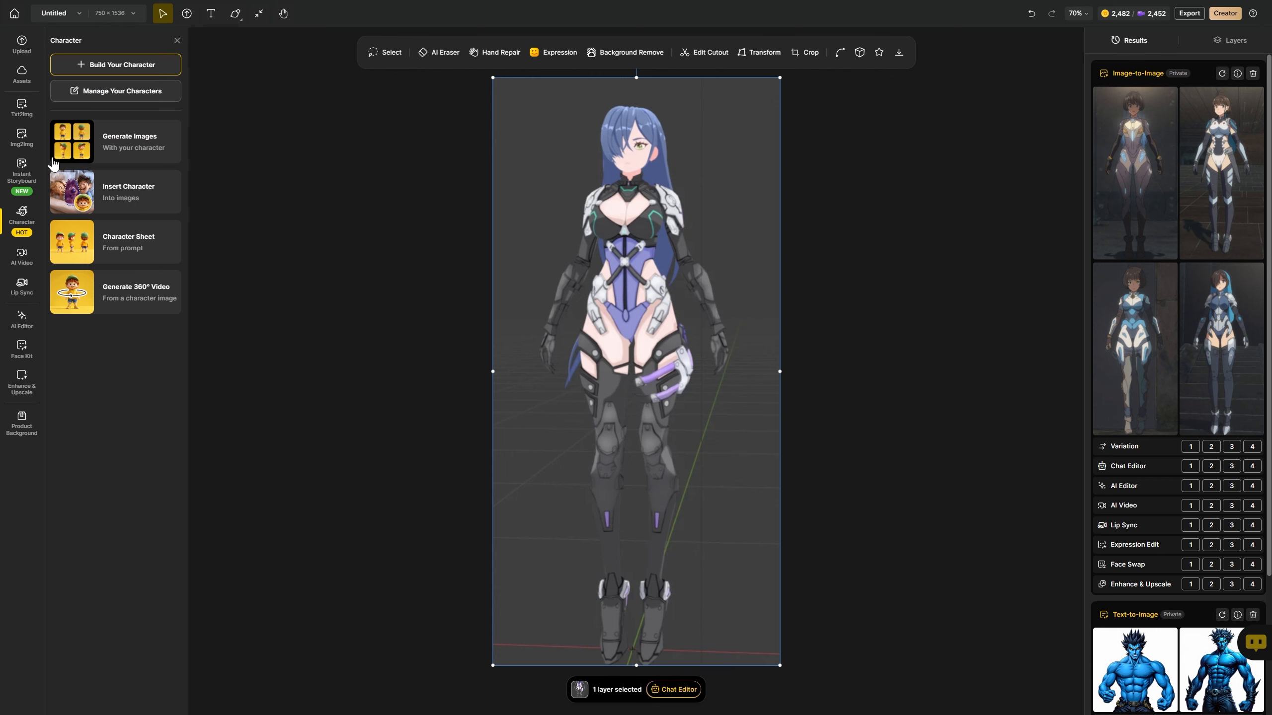
pyautogui.click(124, 232)
pyautogui.click(91, 99)
pyautogui.hotkey('ctrl', 'v')
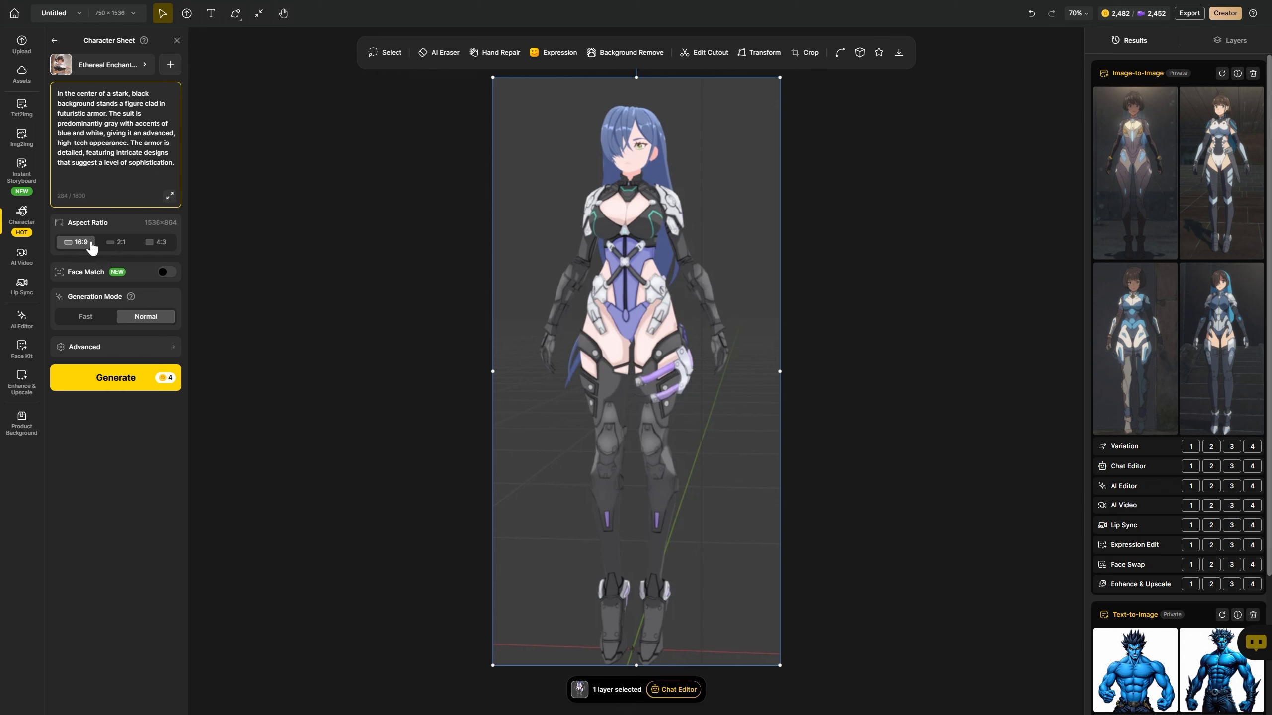
# - Generate the character sheet at a 4:3 aspect ratio and preview the first result
pyautogui.click(153, 246)
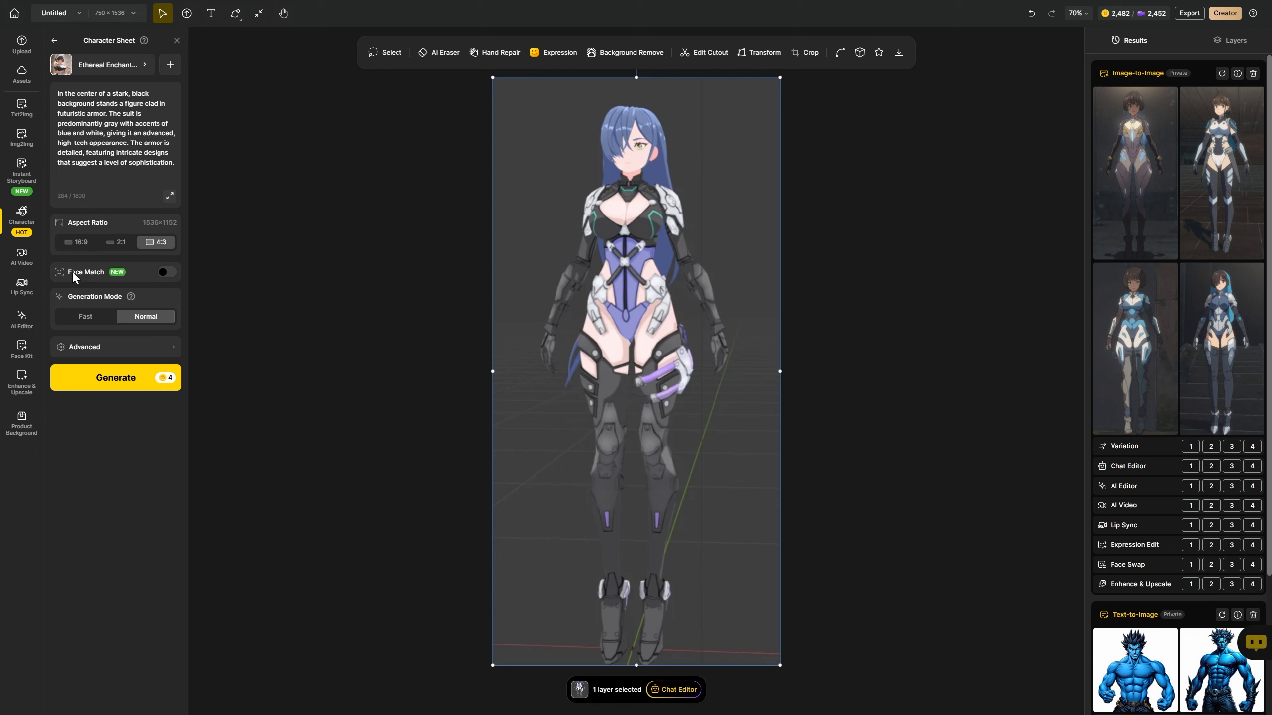
pyautogui.click(120, 381)
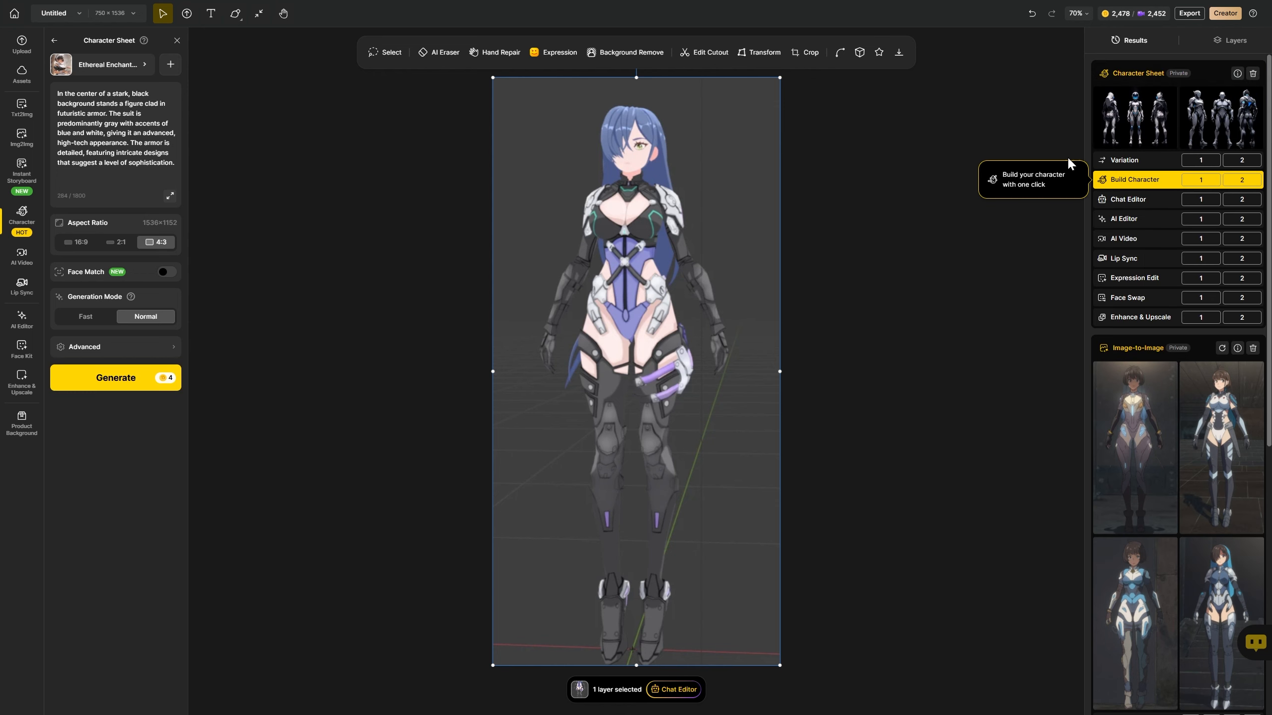
pyautogui.click(1122, 119)
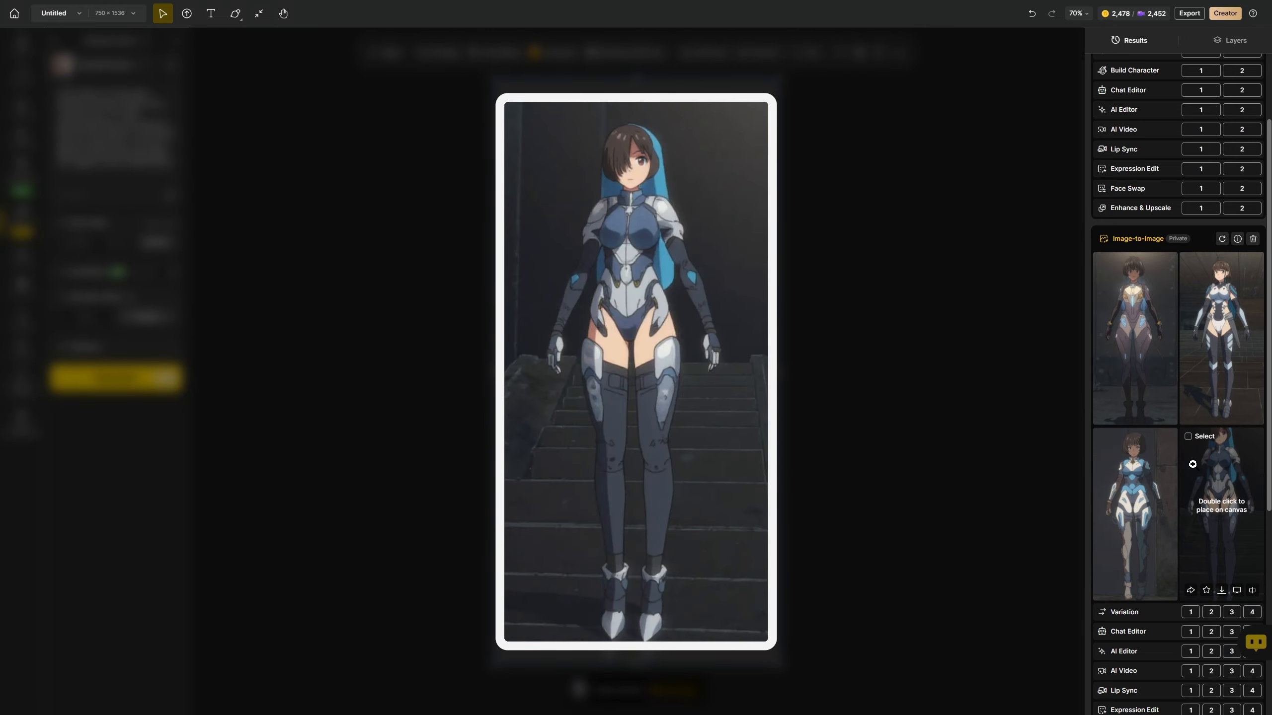
# - Place the first image-to-image result on the canvas and lasso the character's head for Face Repair
pyautogui.scroll(-3, 1132, 351)
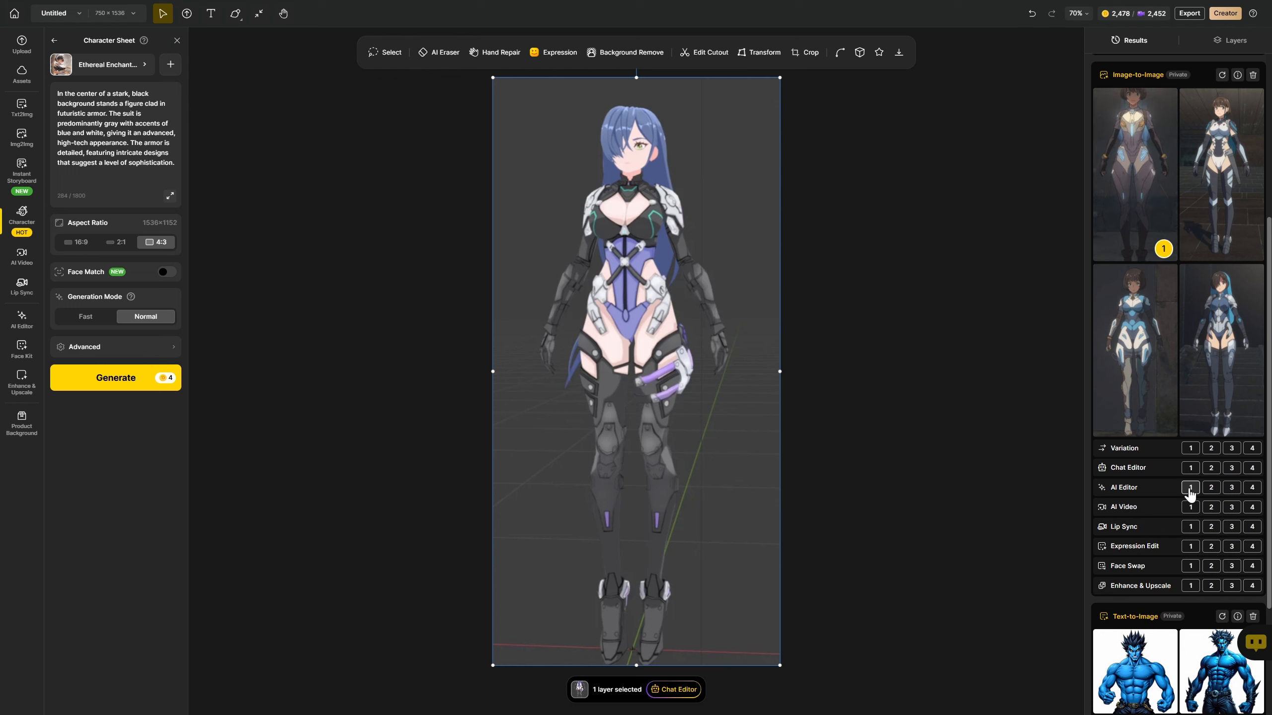
pyautogui.click(1190, 488)
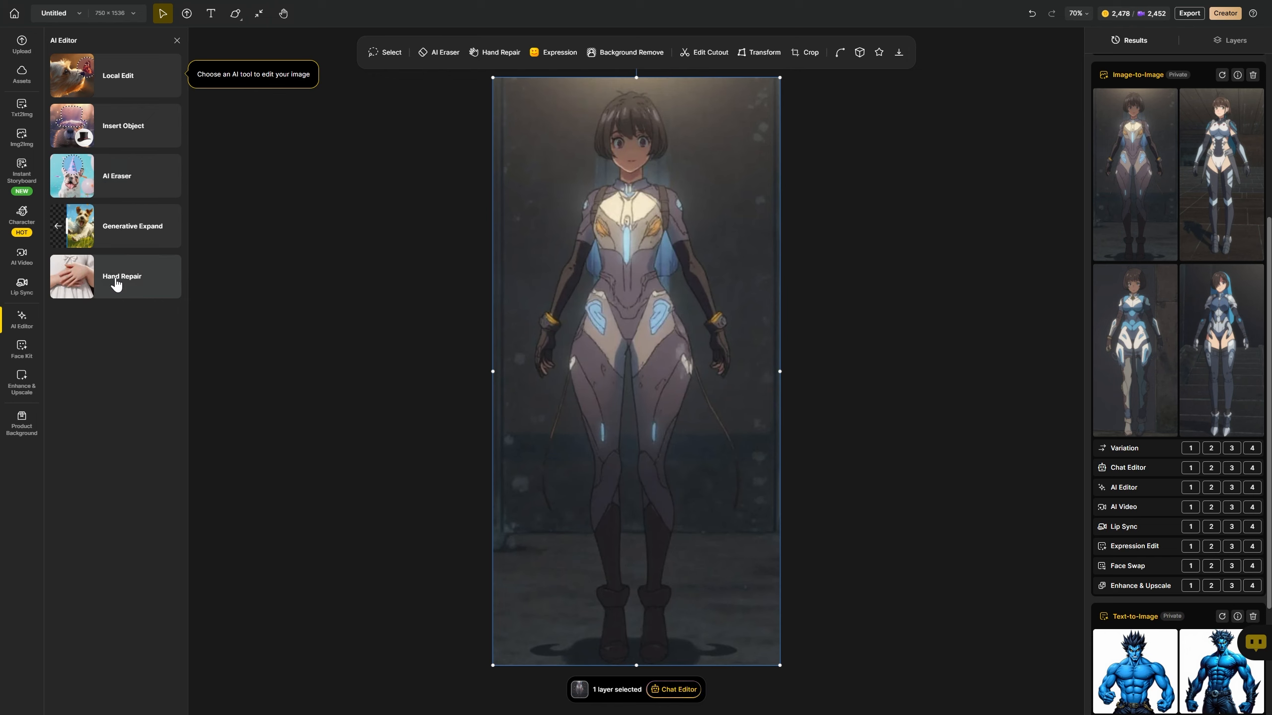
pyautogui.click(23, 351)
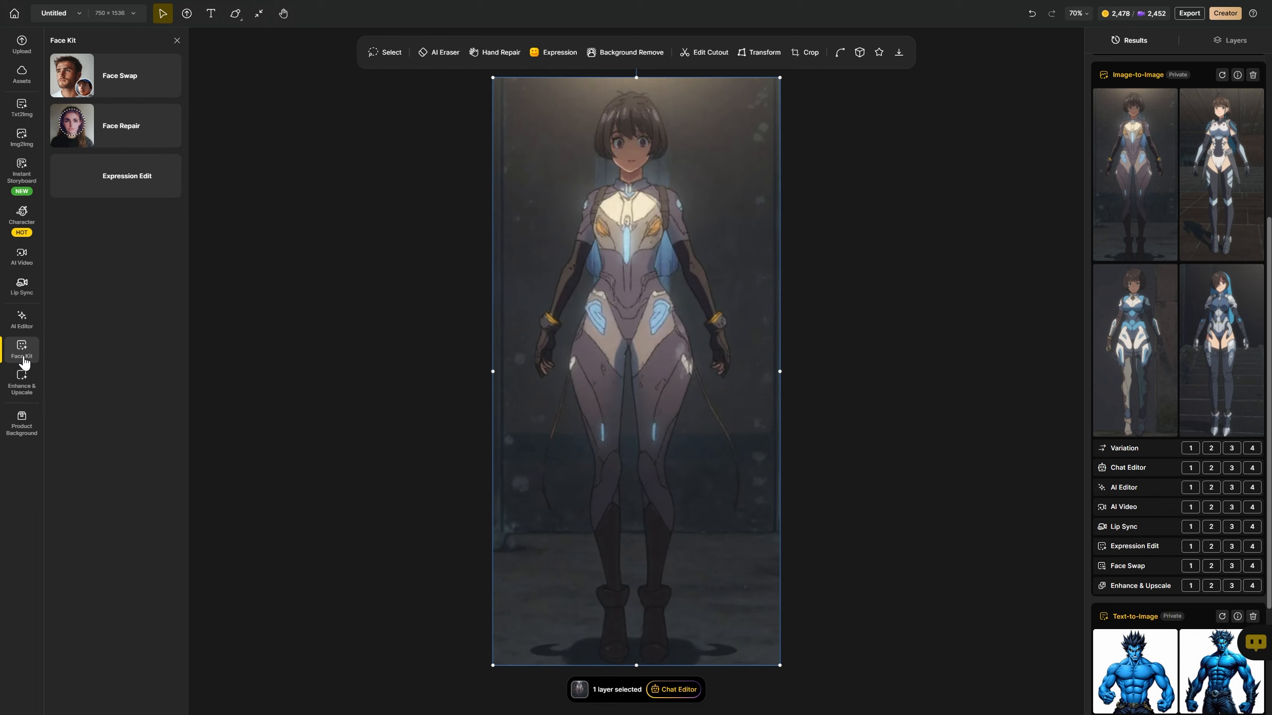
pyautogui.click(129, 131)
pyautogui.moveTo(653, 97)
pyautogui.mouseDown()
pyautogui.moveTo(674, 151)
pyautogui.moveTo(616, 179)
pyautogui.moveTo(589, 125)
pyautogui.moveTo(614, 93)
pyautogui.moveTo(653, 97)
pyautogui.mouseUp()
# - Generate face repairs with the prompt "cute anime female with short hair" and Preserve Original Face at 0.6, and preview the results
pyautogui.click(110, 140)
pyautogui.write('cute ani')
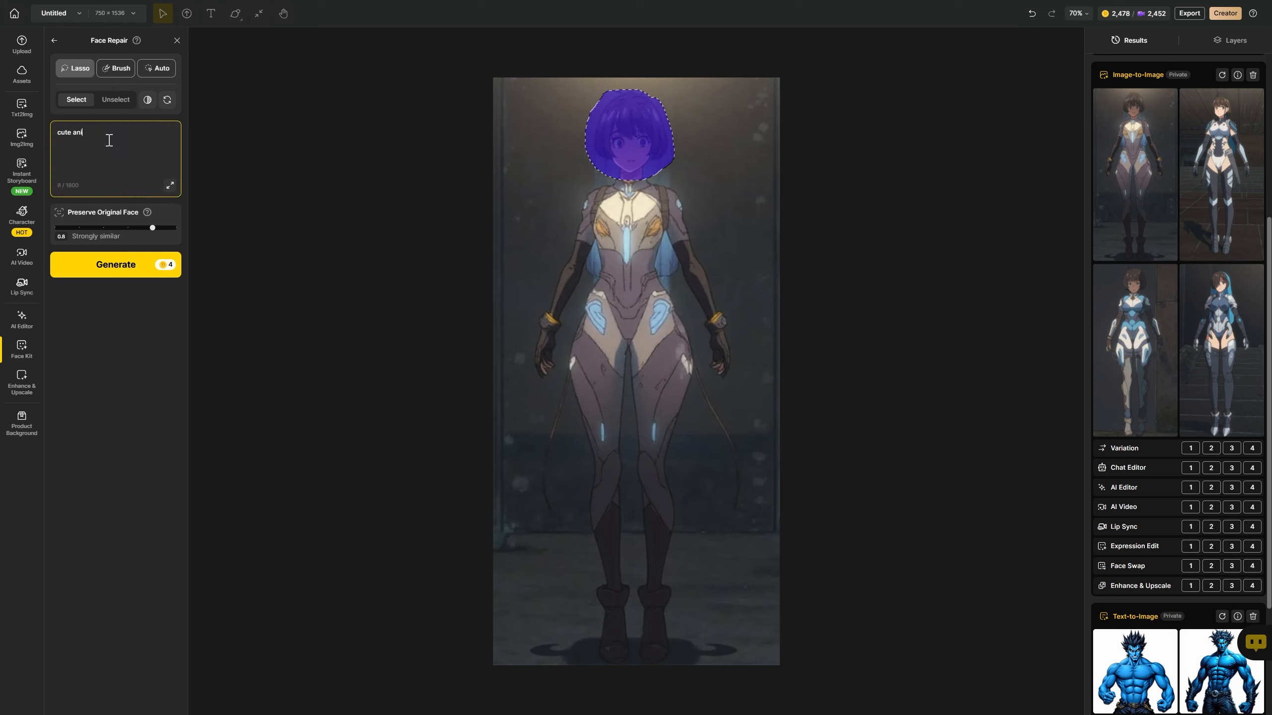
pyautogui.write('me female with short hair')
pyautogui.moveTo(152, 228); pyautogui.dragTo(118, 237)
pyautogui.click(116, 263)
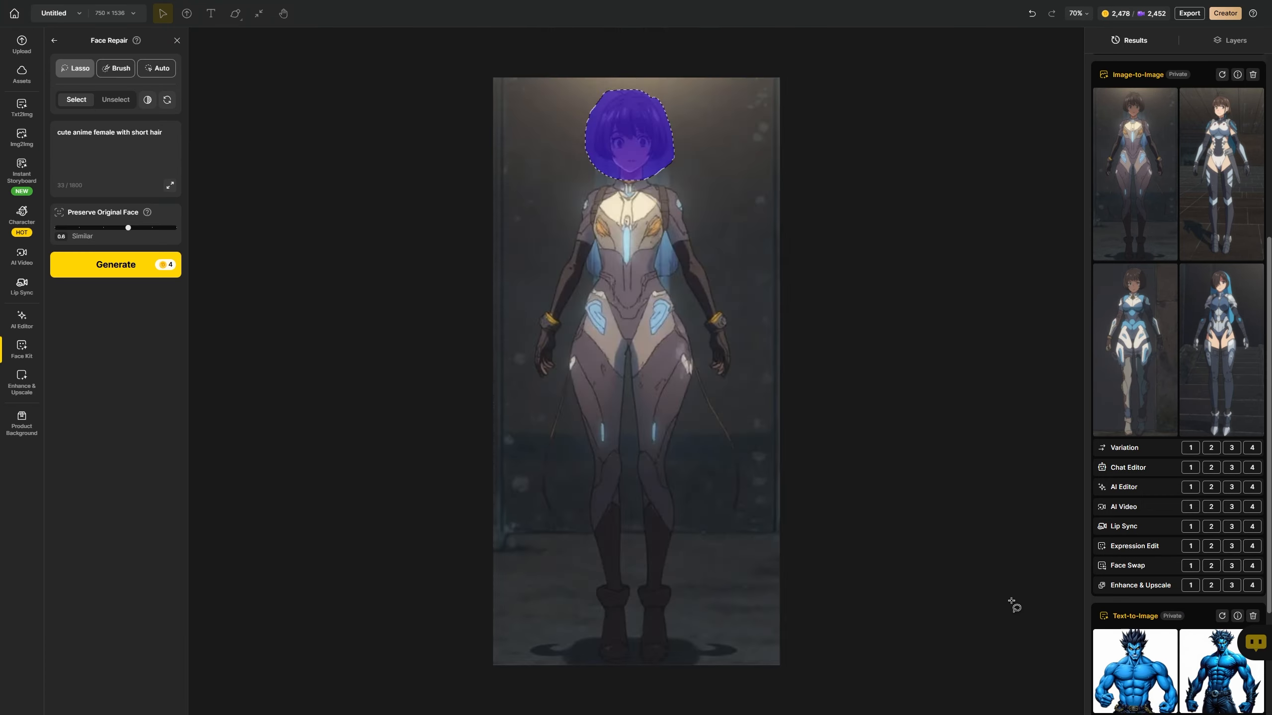
pyautogui.scroll(-10, 969, 283)
pyautogui.scroll(10, 958, 287)
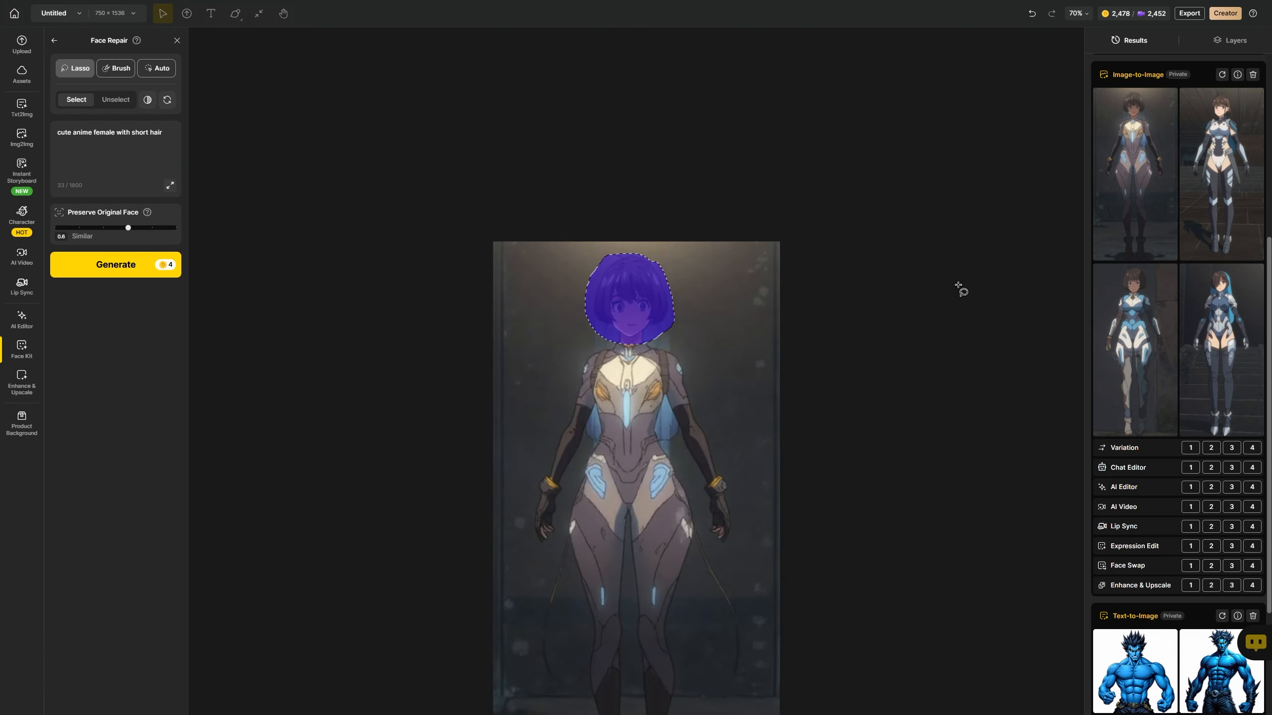
pyautogui.scroll(5, 1244, 301)
pyautogui.scroll(3, 1245, 300)
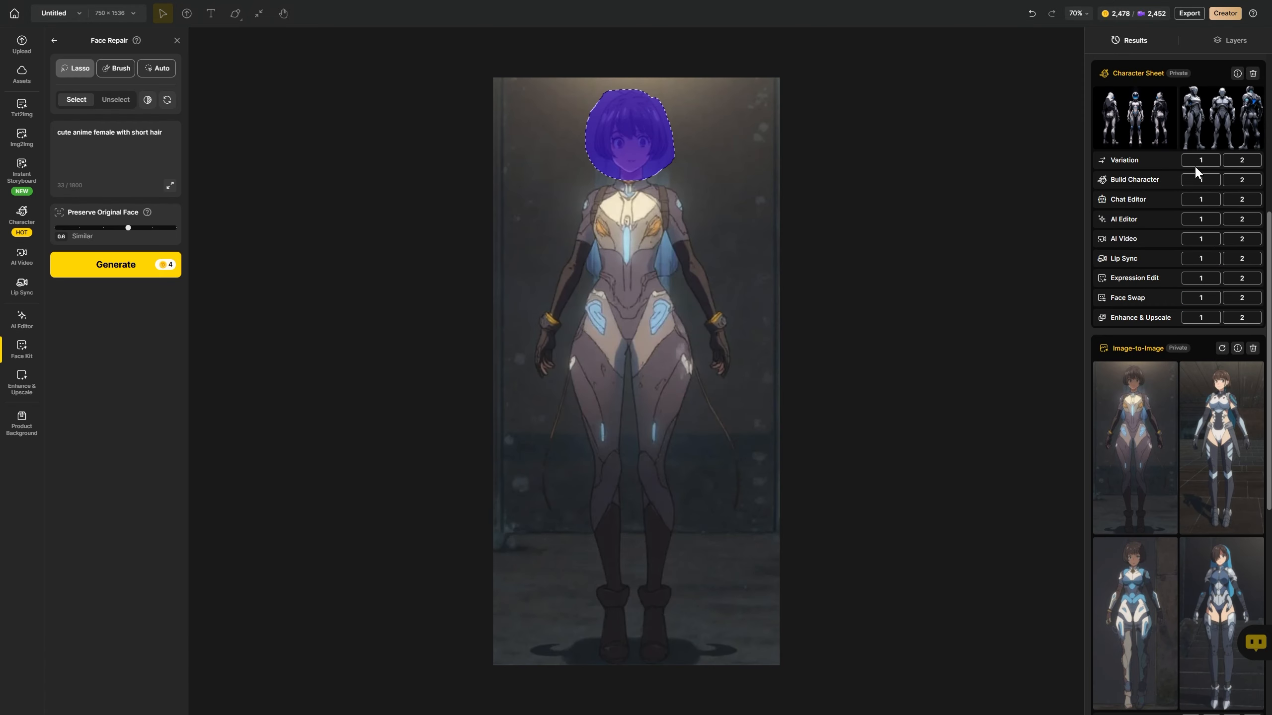
pyautogui.moveTo(1135, 226)
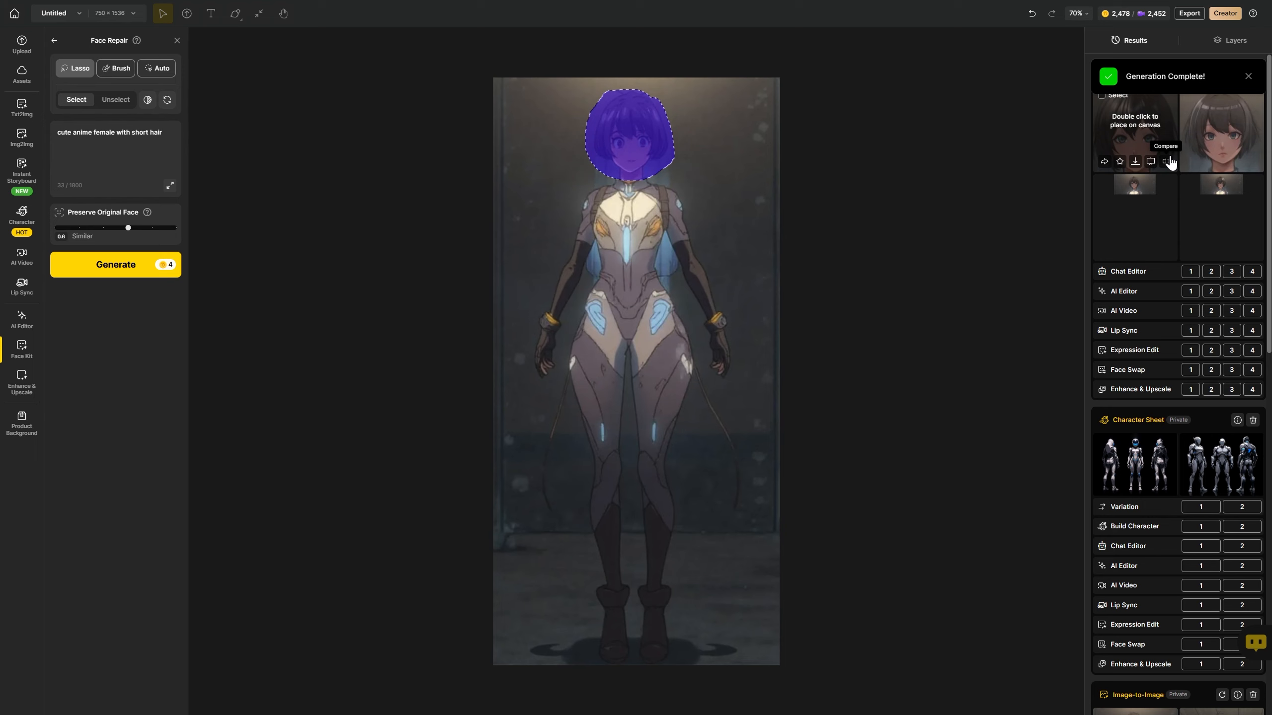
pyautogui.moveTo(1137, 130)
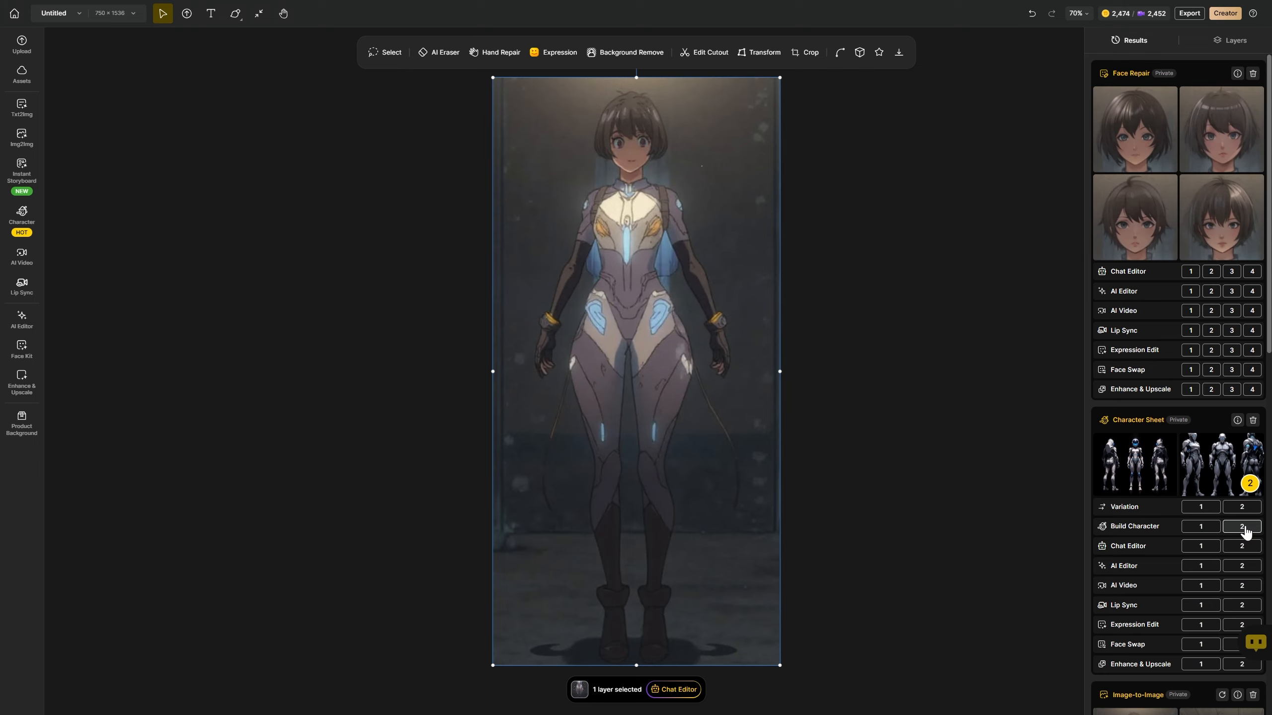
# - Build a character named "test" from the second character sheet image and start its training
pyautogui.click(1244, 526)
pyautogui.click(565, 249)
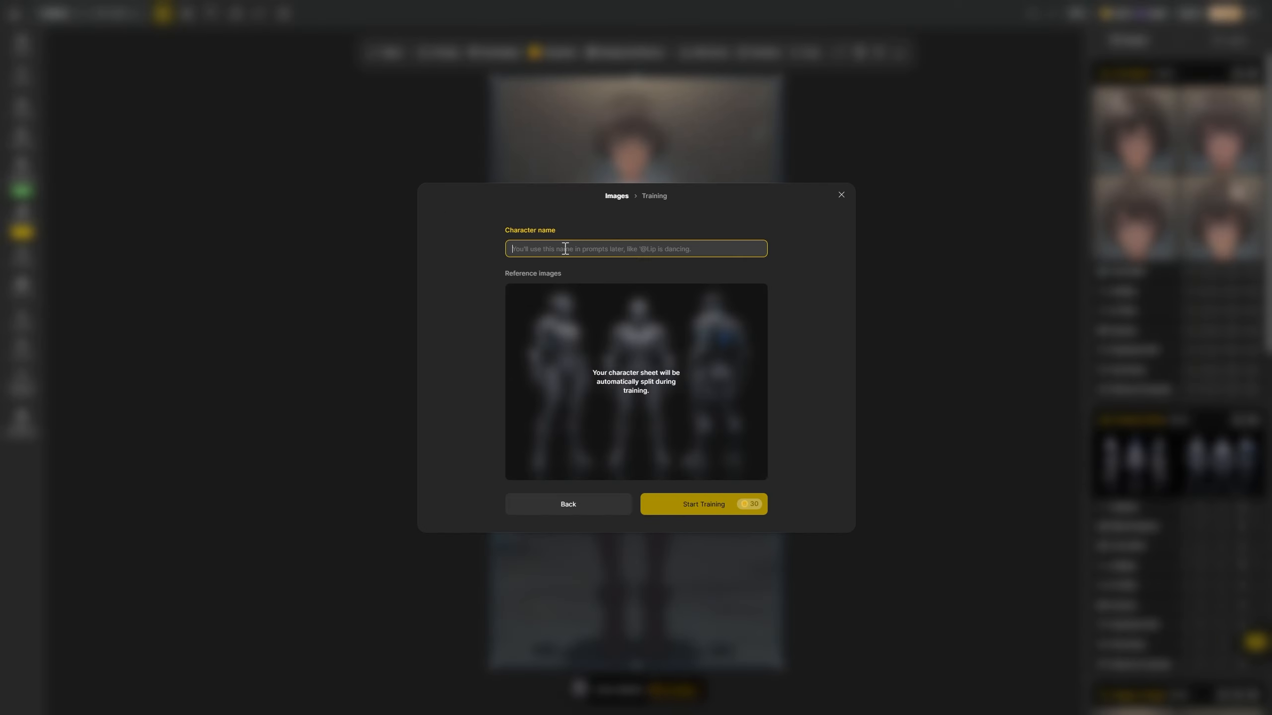
pyautogui.write('test')
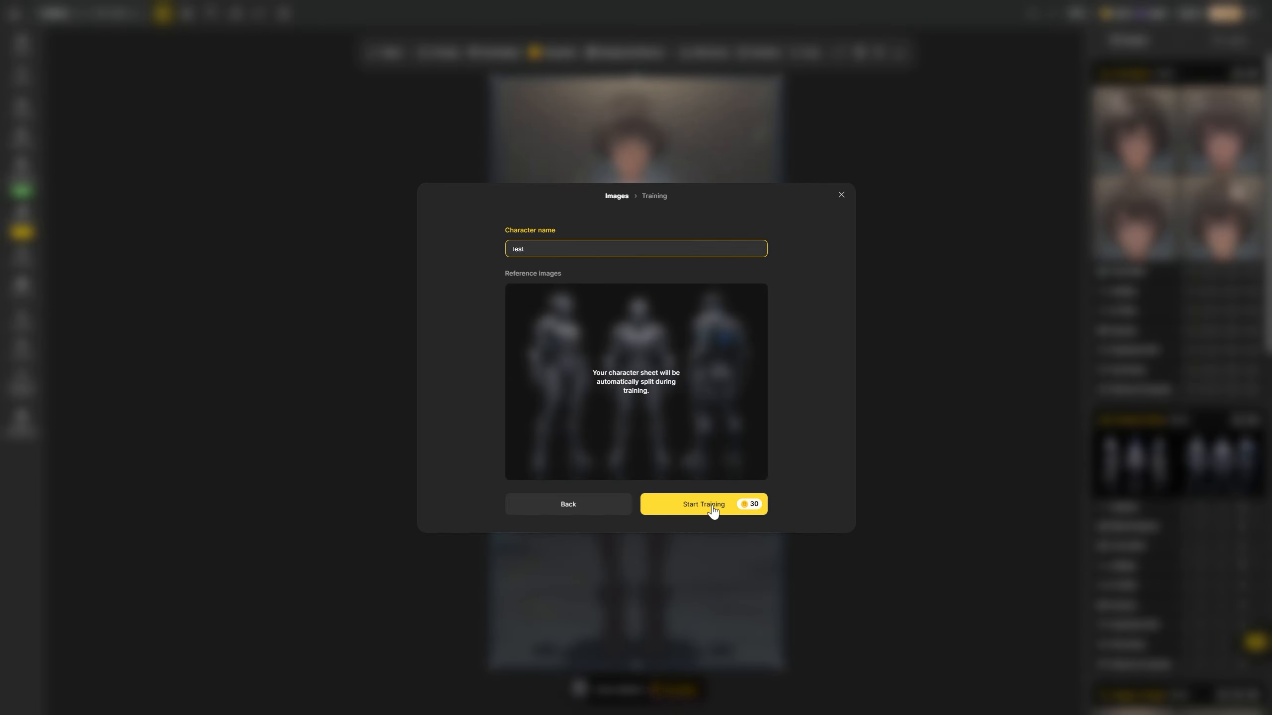
pyautogui.click(714, 510)
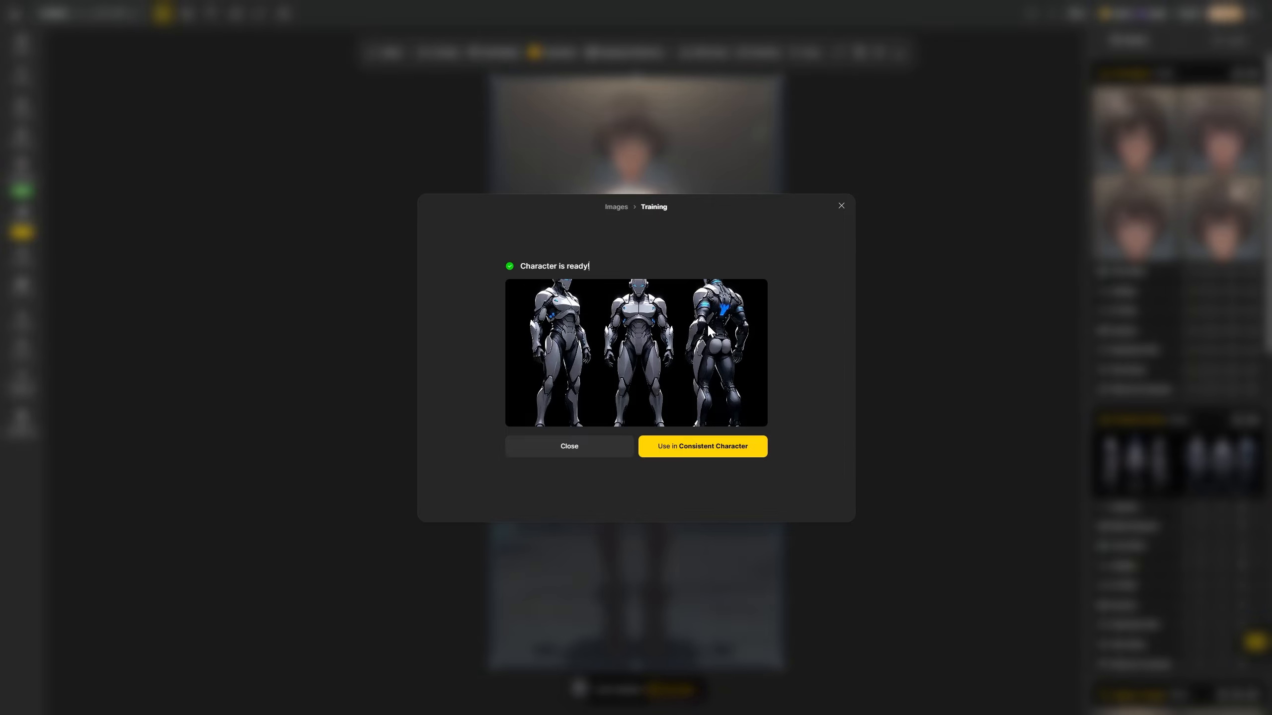
# - Set up a Consistent Character generation with the trained character, the scene text "shooting in the distance" and the Style option enabled
pyautogui.click(686, 449)
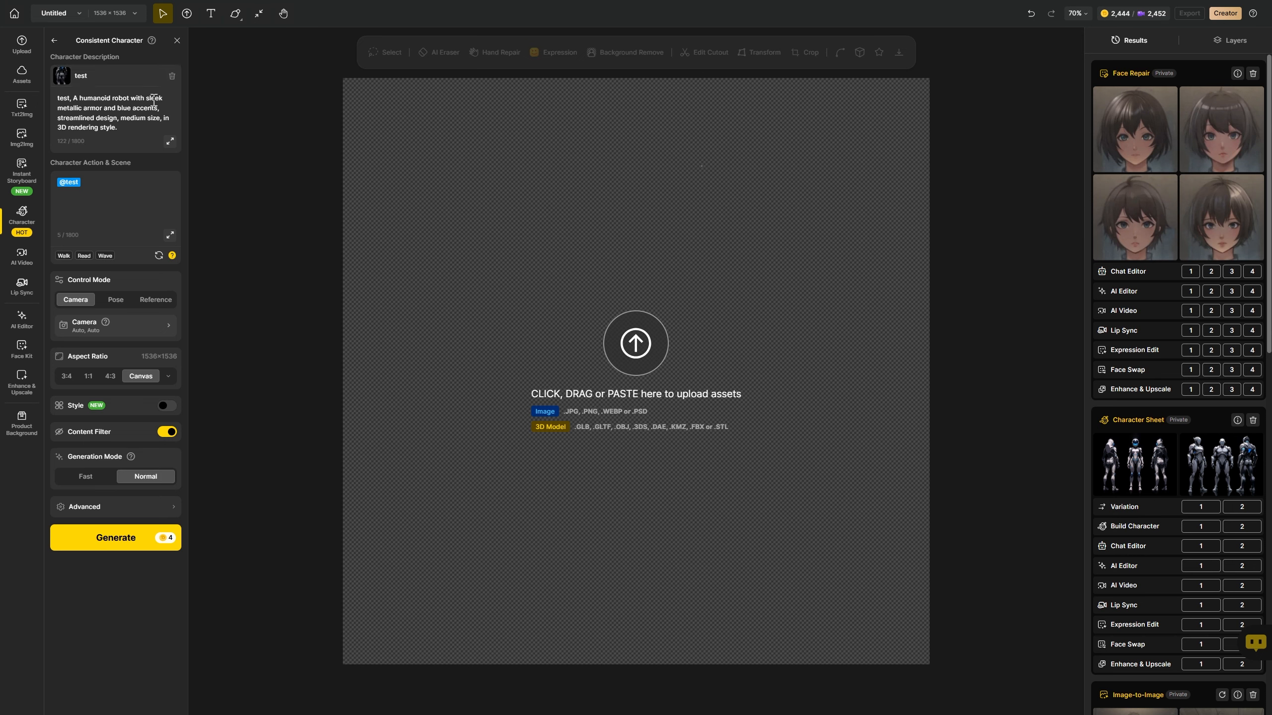
pyautogui.click(154, 118)
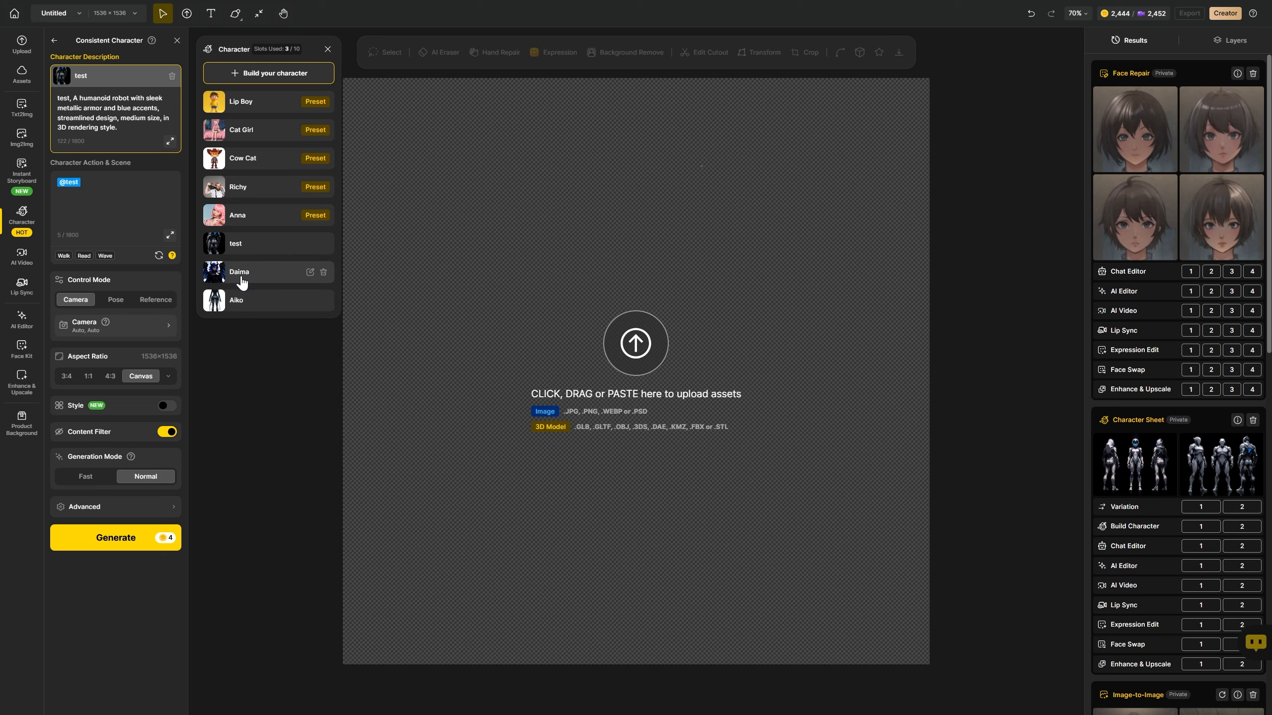
pyautogui.click(82, 183)
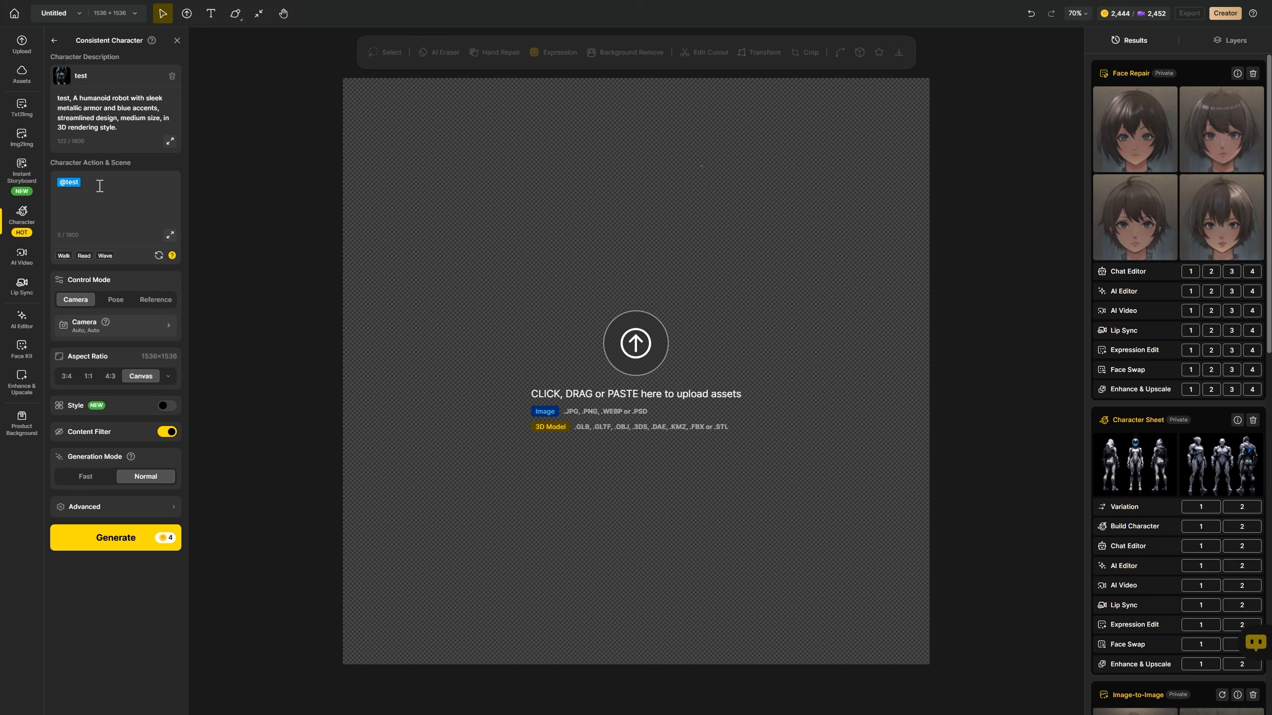
pyautogui.click(115, 187)
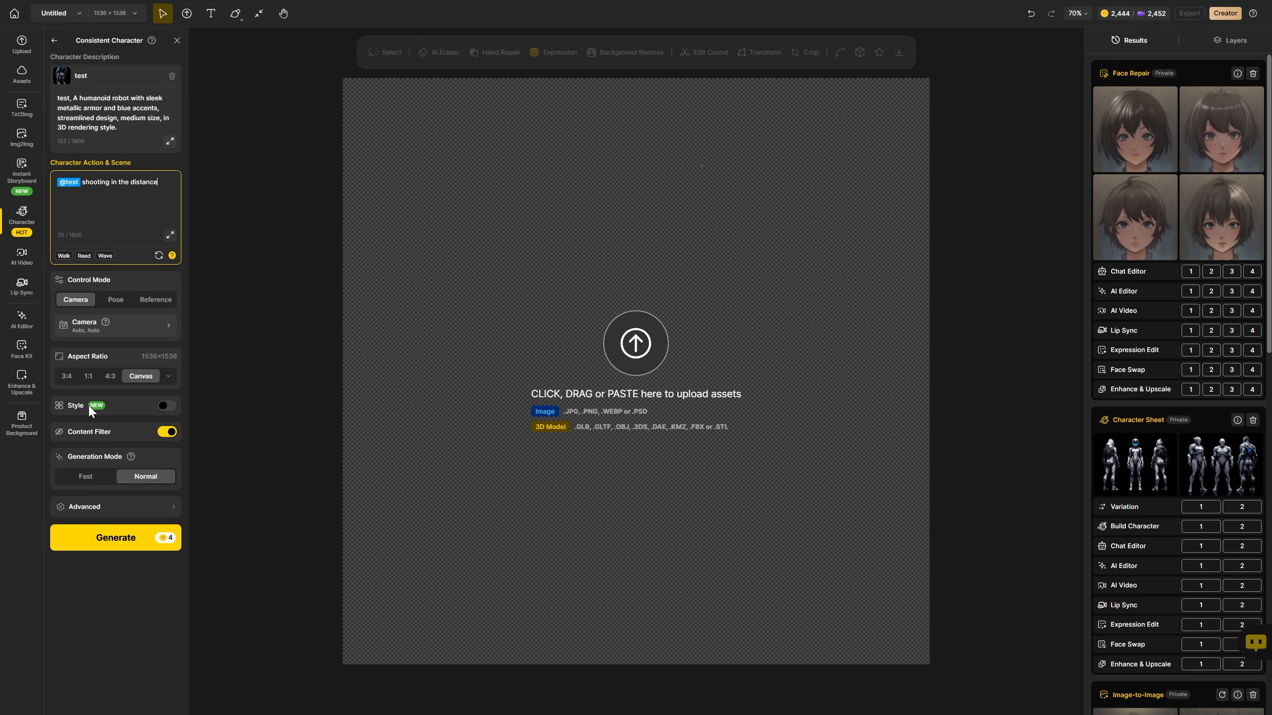
pyautogui.click(168, 406)
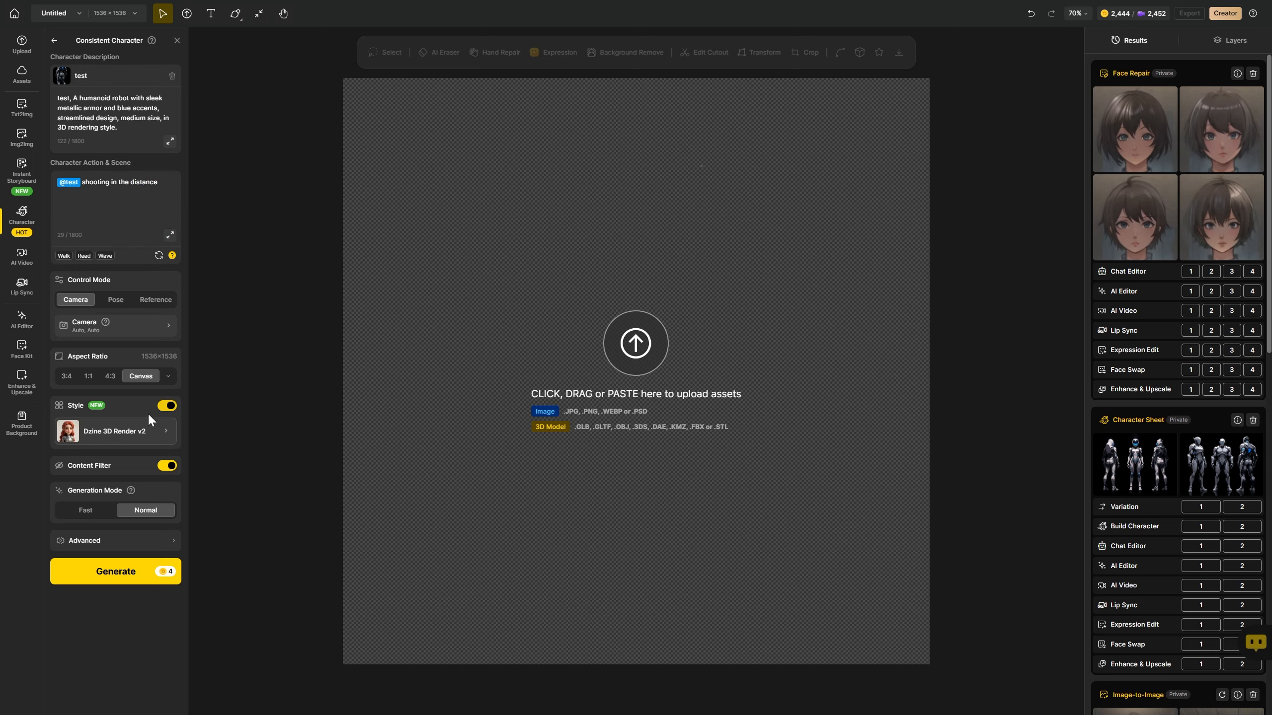
# - Apply the Ethereal Enchantments anime style to the consistent character scene and generate it
pyautogui.click(113, 431)
pyautogui.click(411, 345)
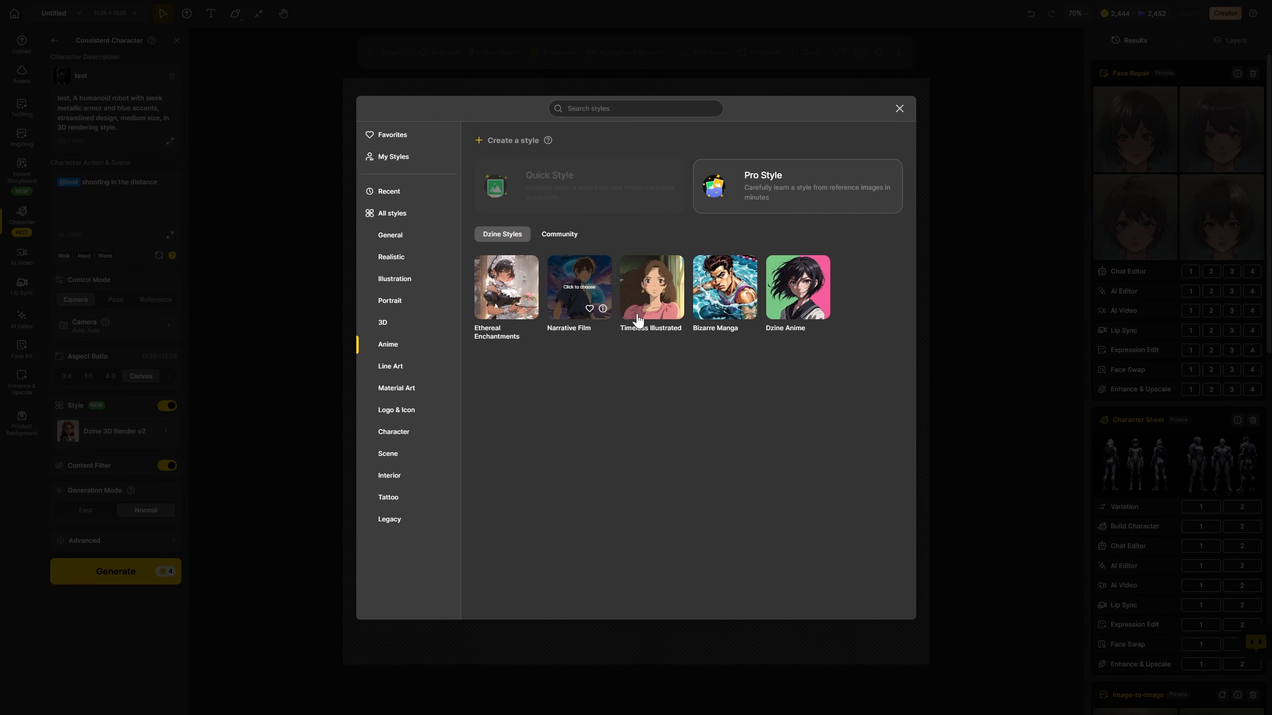
pyautogui.click(504, 285)
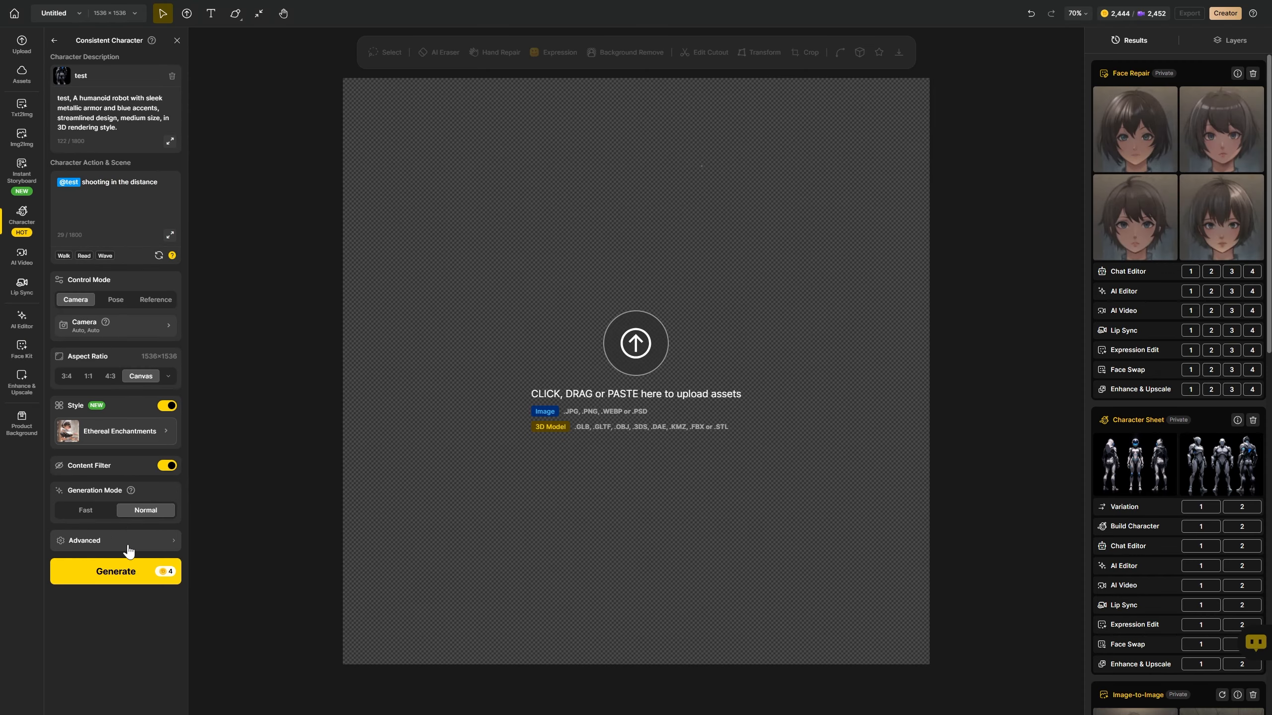
pyautogui.click(122, 581)
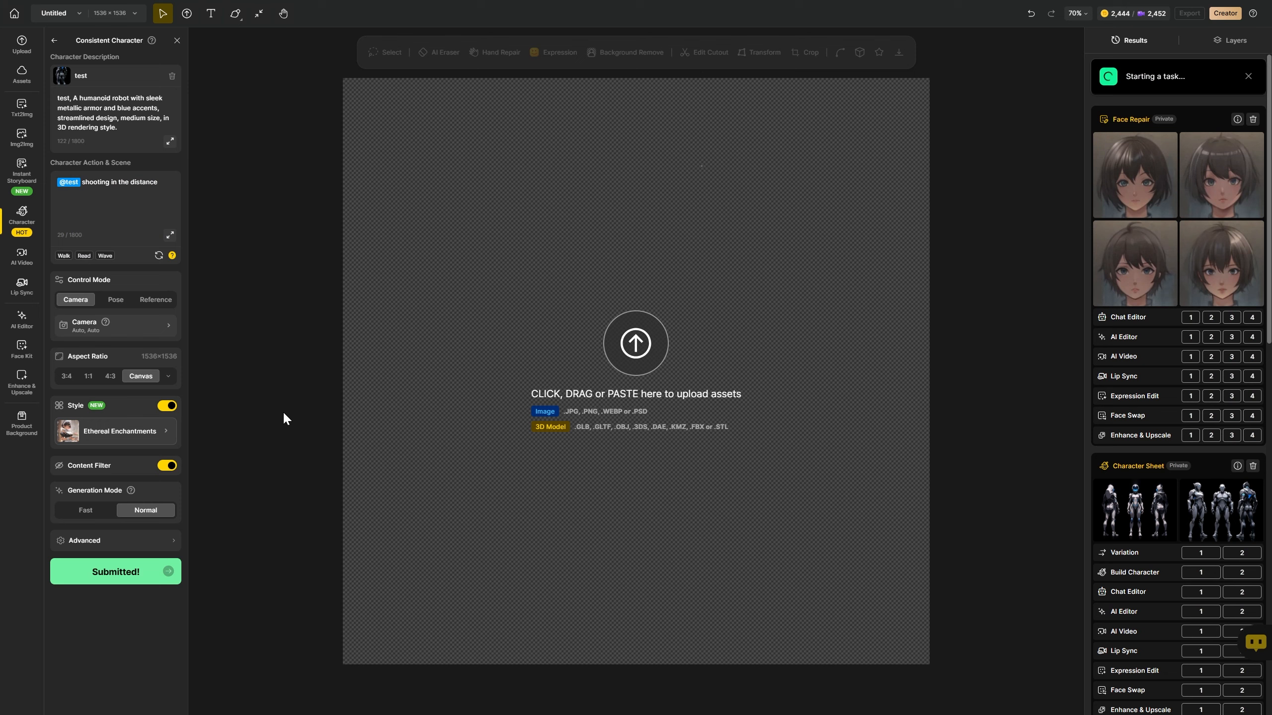
pyautogui.click(164, 190)
pyautogui.click(108, 300)
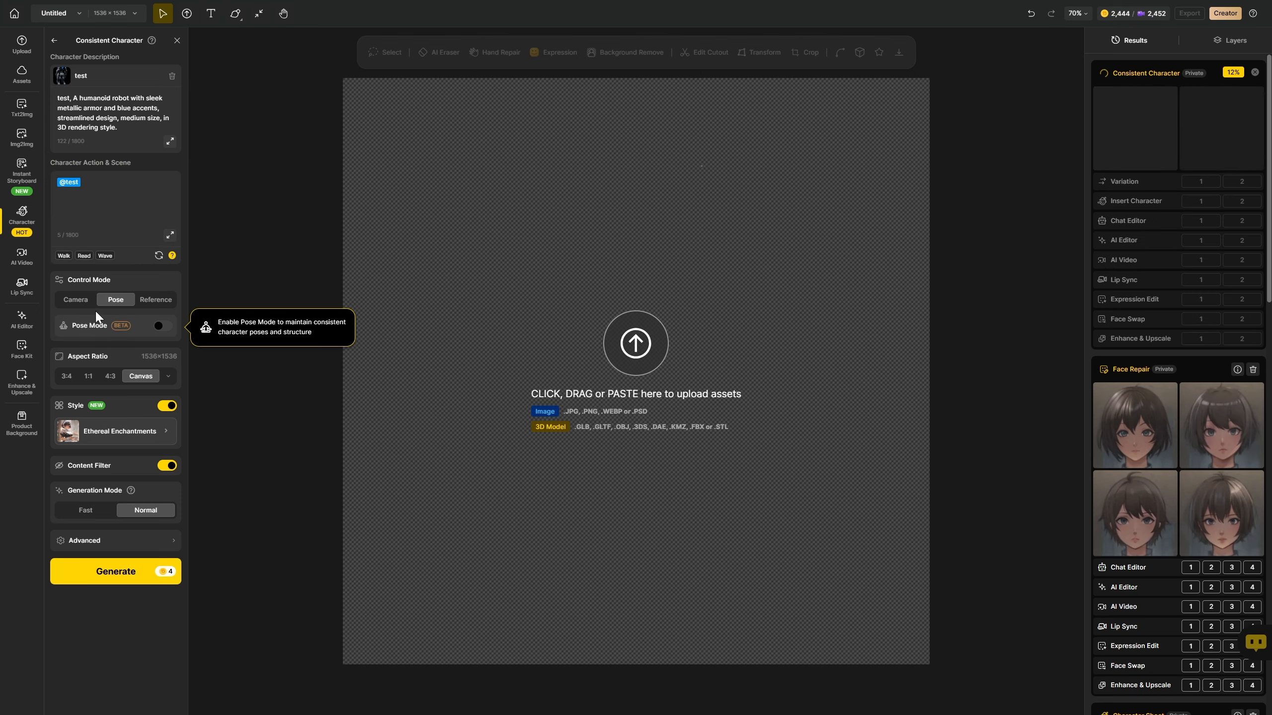
pyautogui.click(160, 325)
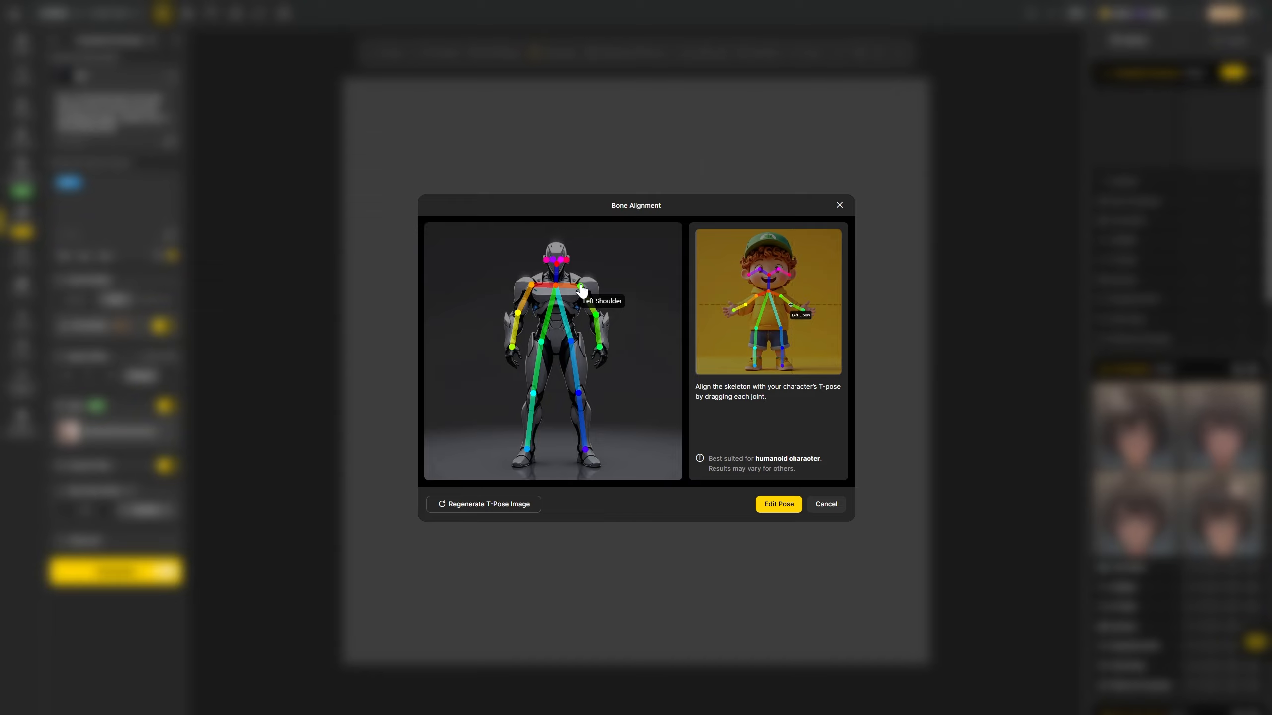
# - Align the skeleton's shoulder, arm and leg joints with the robot's T-pose image and proceed to pose editing
pyautogui.moveTo(581, 286); pyautogui.dragTo(601, 345)
pyautogui.moveTo(579, 394); pyautogui.dragTo(580, 396)
pyautogui.moveTo(587, 455); pyautogui.dragTo(586, 451)
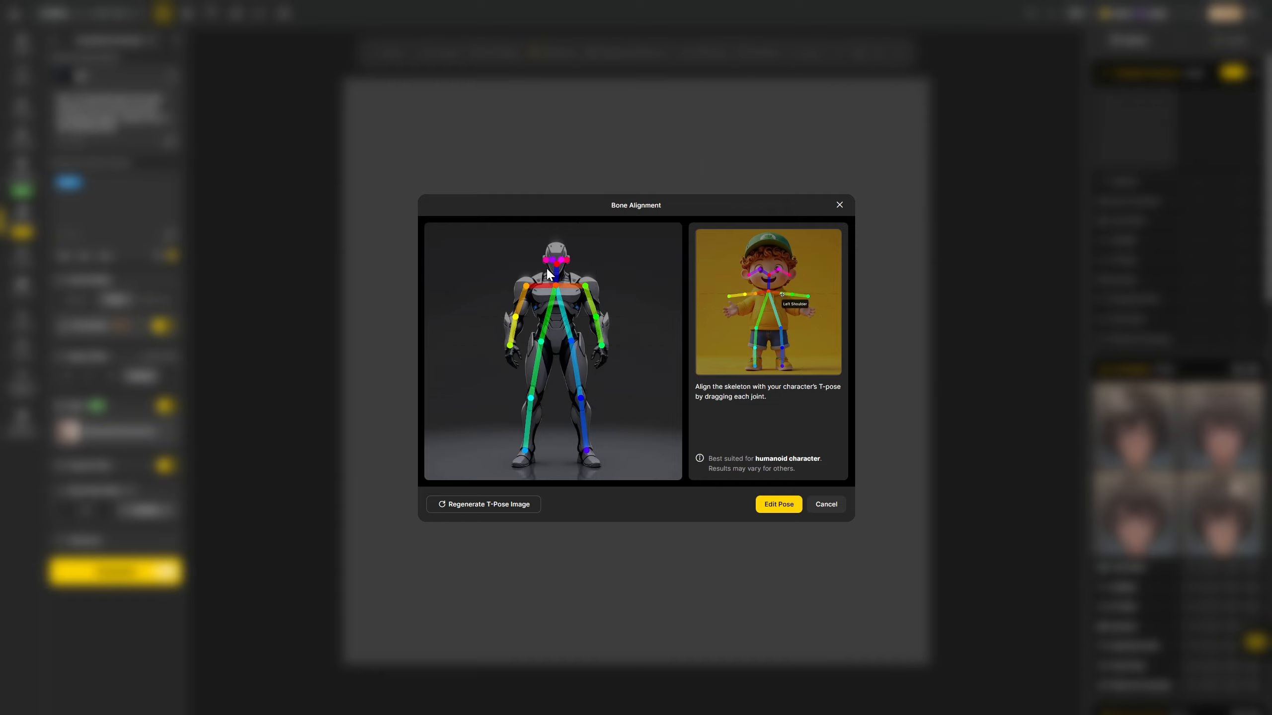
pyautogui.click(780, 504)
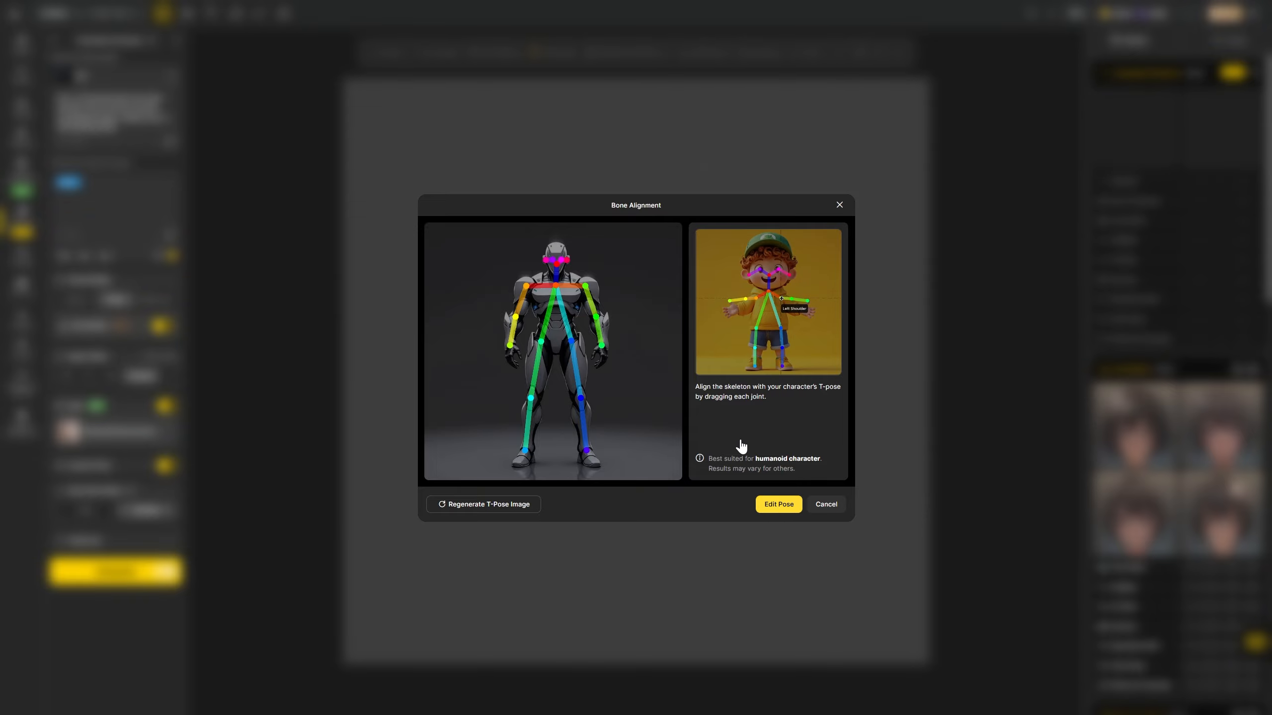
# - Apply the first reference pose, the standing boxing guard, to the skeleton and save it
pyautogui.moveTo(622, 322); pyautogui.dragTo(505, 306)
pyautogui.moveTo(669, 318); pyautogui.dragTo(700, 322)
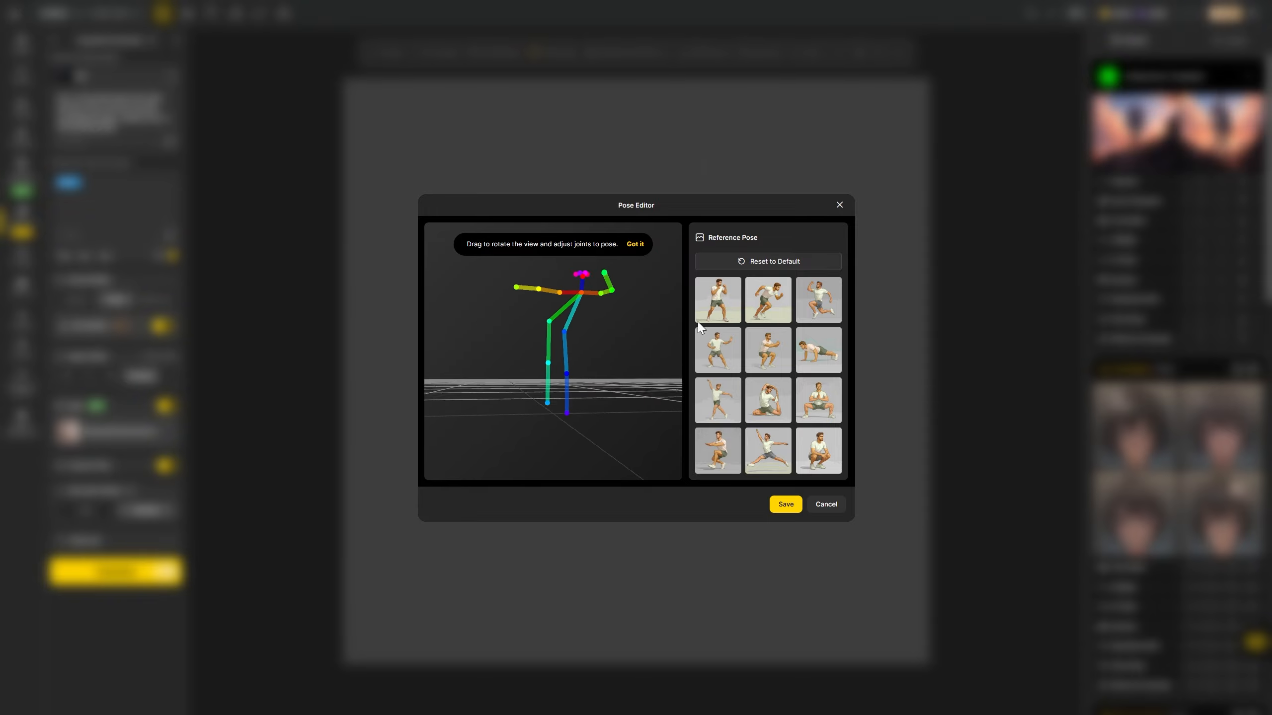
pyautogui.click(724, 299)
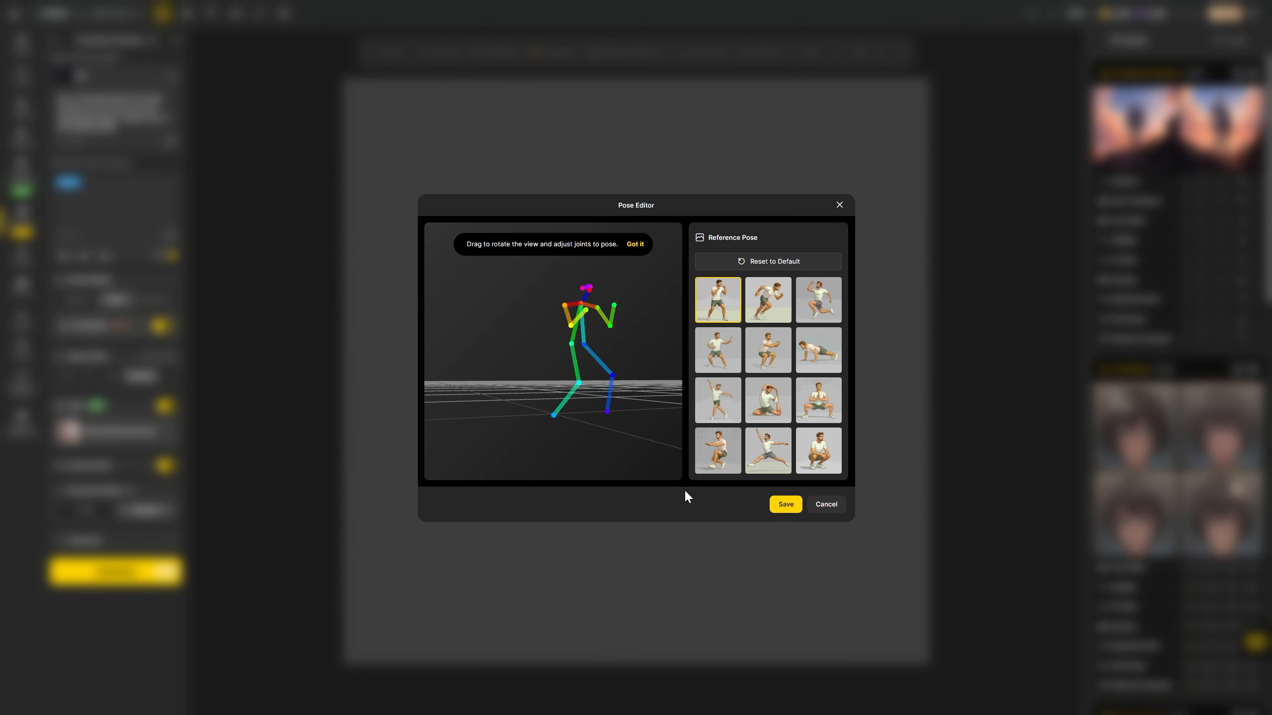
pyautogui.click(785, 504)
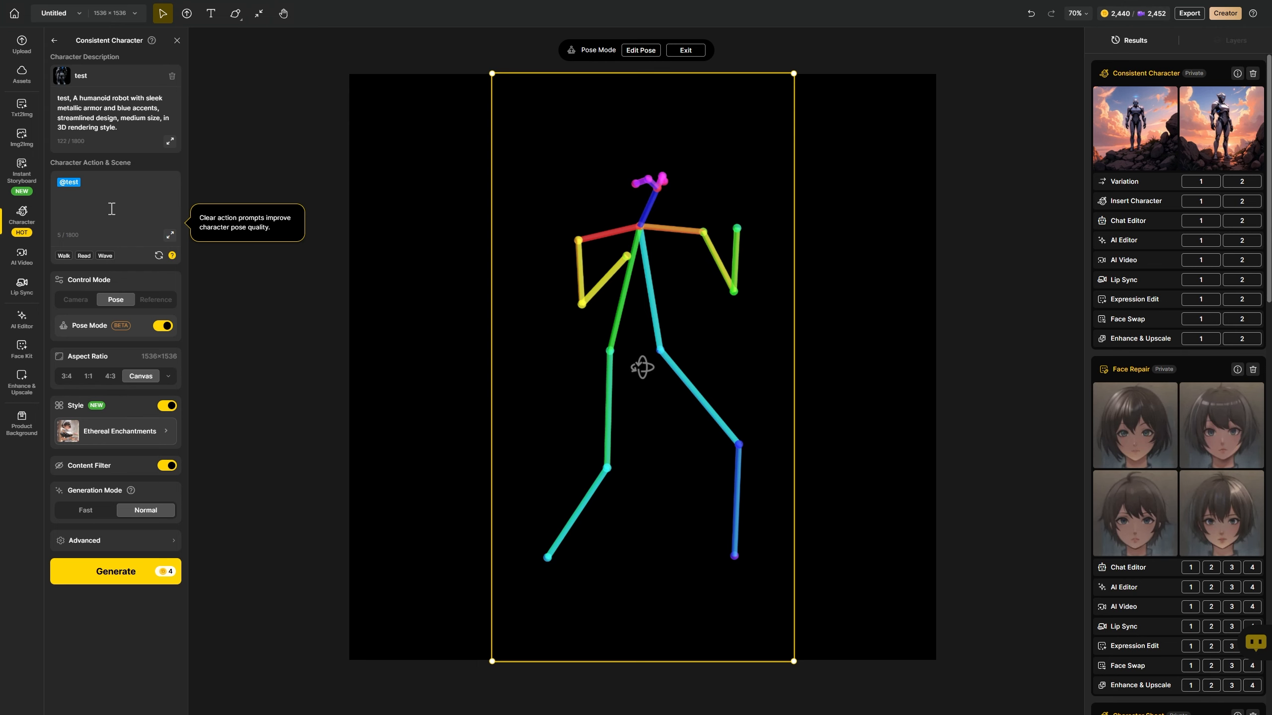
# - Generate the posed character with the scene text "in a boxing guard pose" and preview the generated images
pyautogui.click(119, 189)
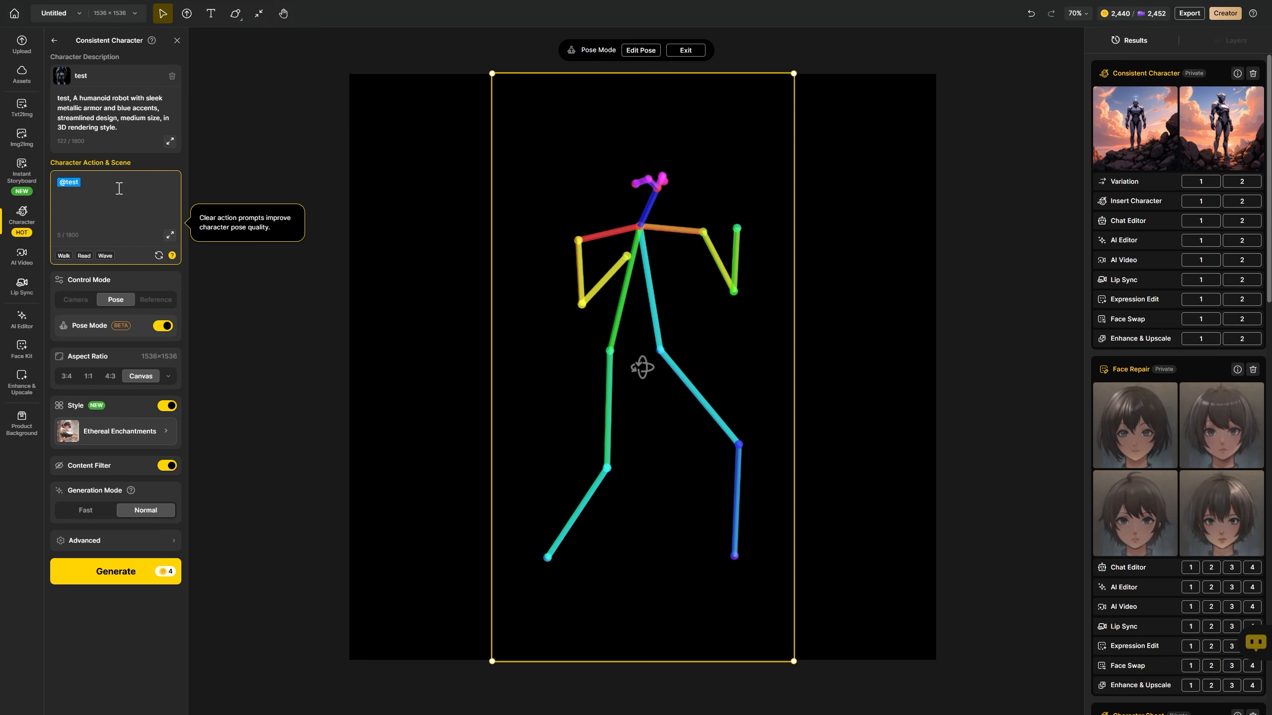
pyautogui.write('in a boxing guard pose')
pyautogui.click(107, 577)
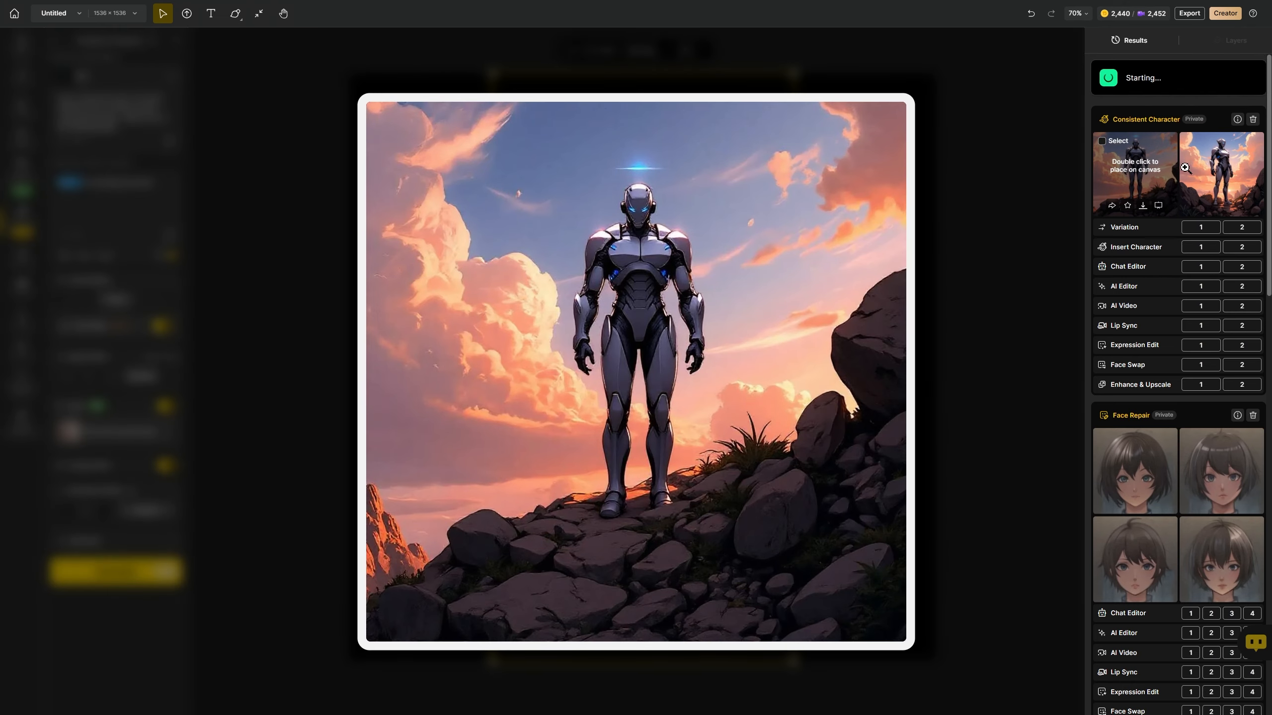
pyautogui.moveTo(1211, 166)
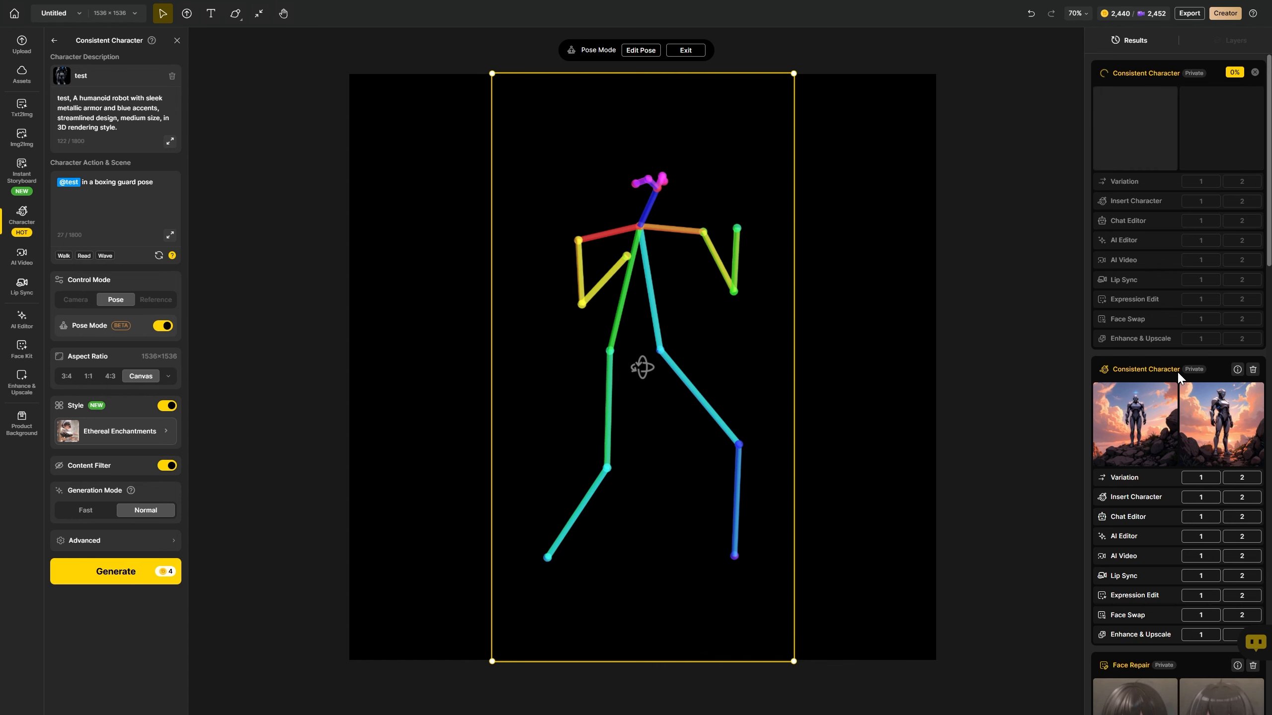
pyautogui.moveTo(1153, 409)
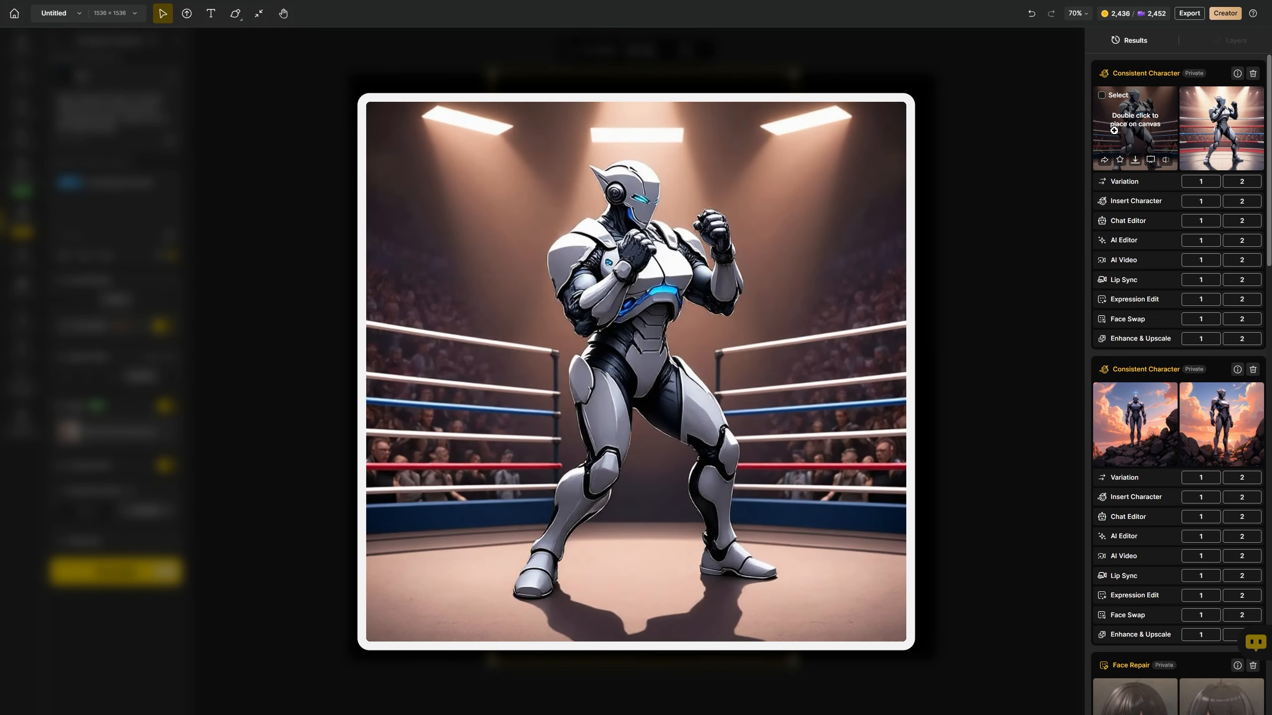
pyautogui.moveTo(1202, 127)
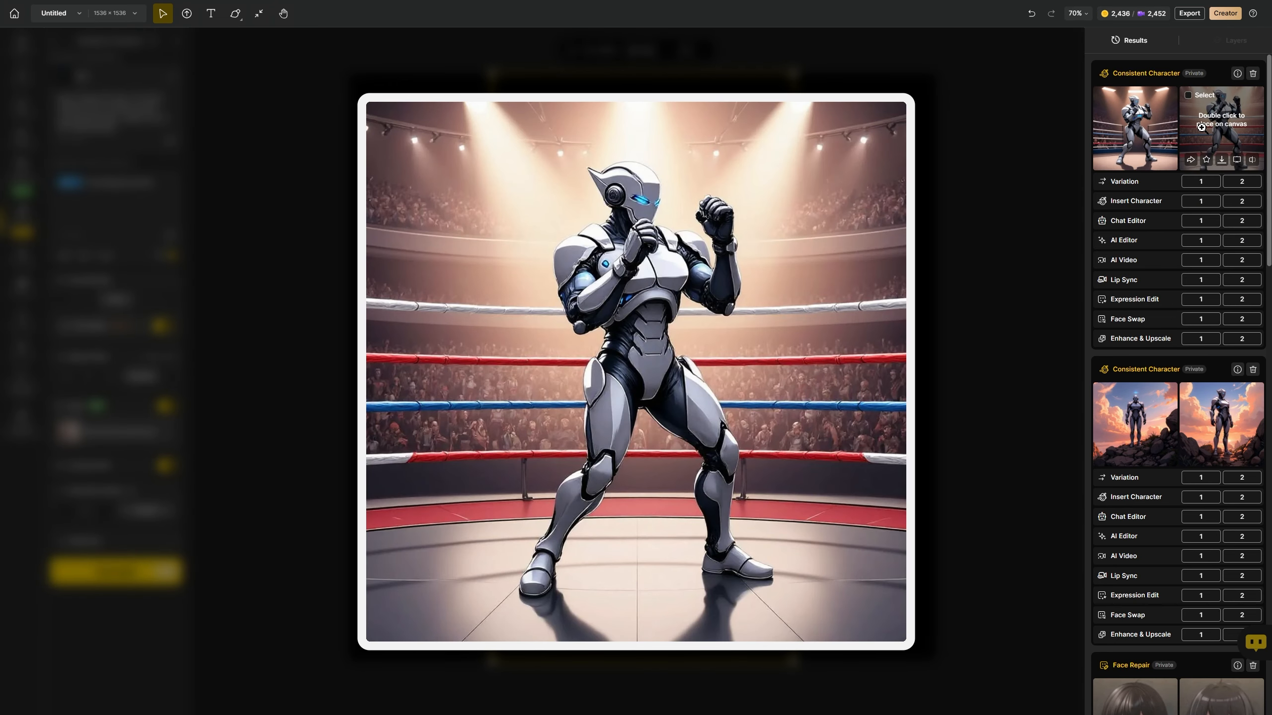
pyautogui.moveTo(1146, 123)
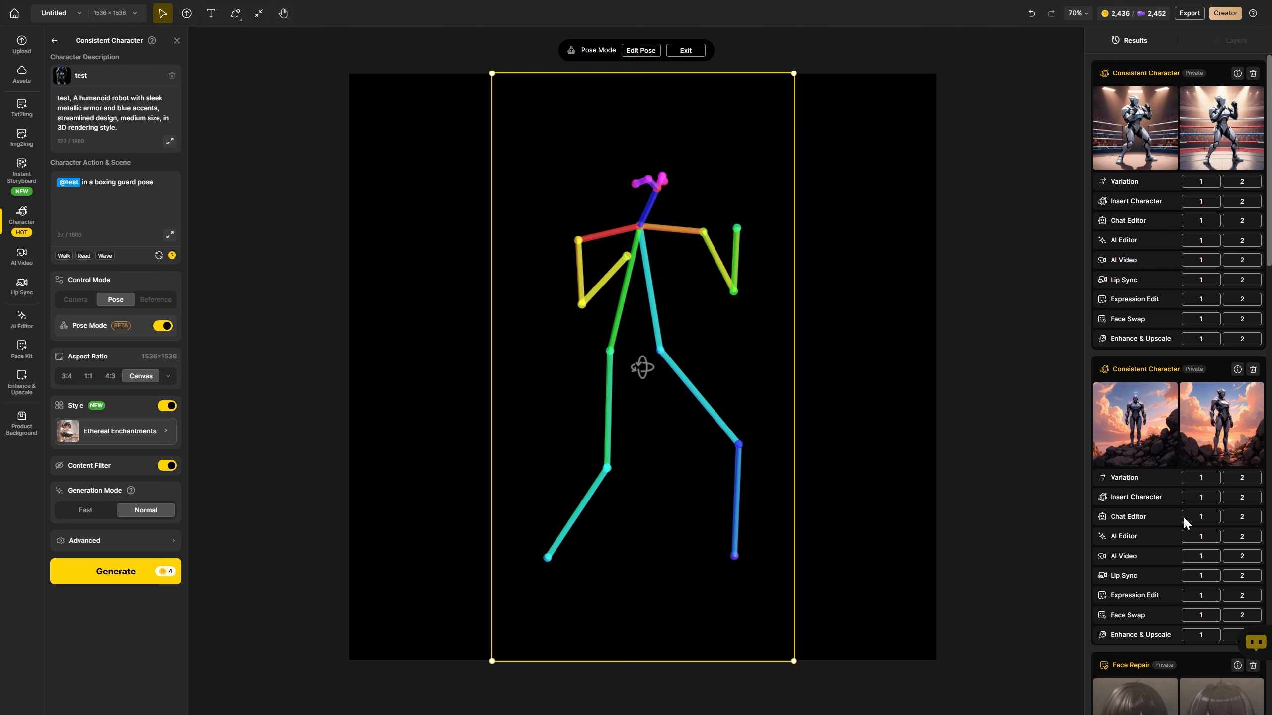
# - Edit the second sunset-rocks image in Chat Editor with the prompt "wear a snow coat, holding a gun" and preview the result
pyautogui.click(1232, 518)
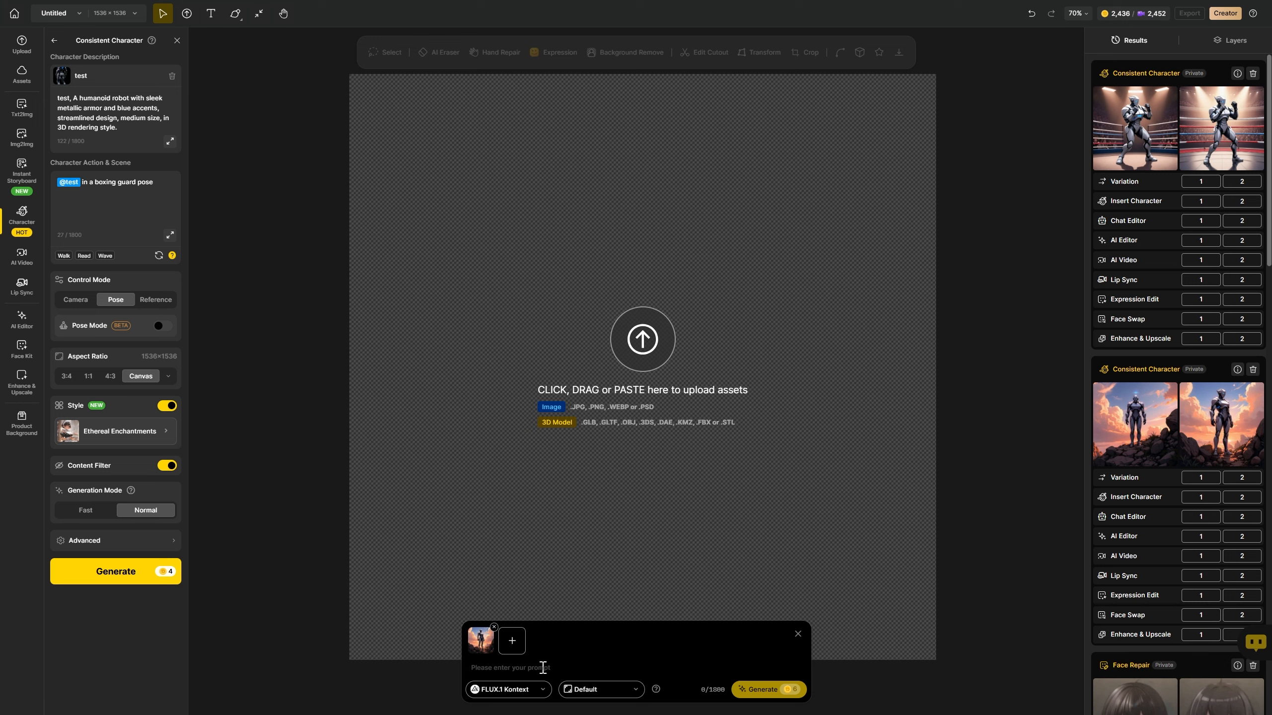
pyautogui.write('wear')
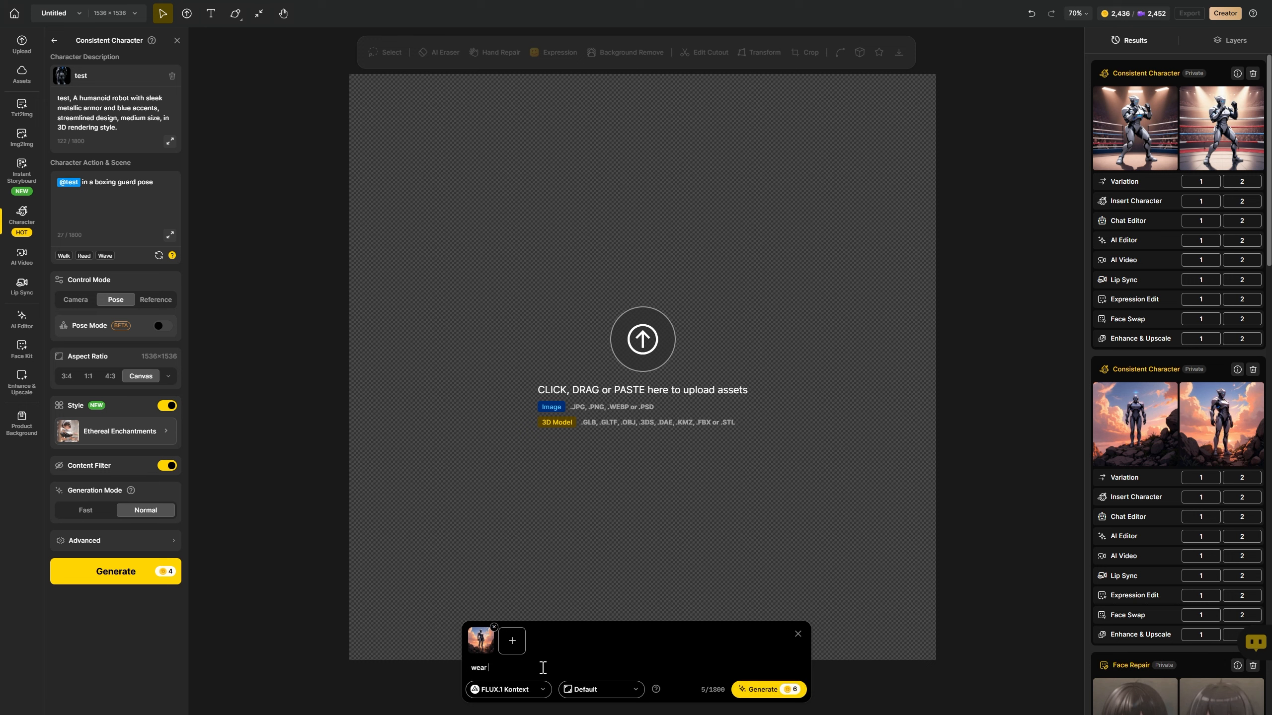
pyautogui.write(' a snow coat')
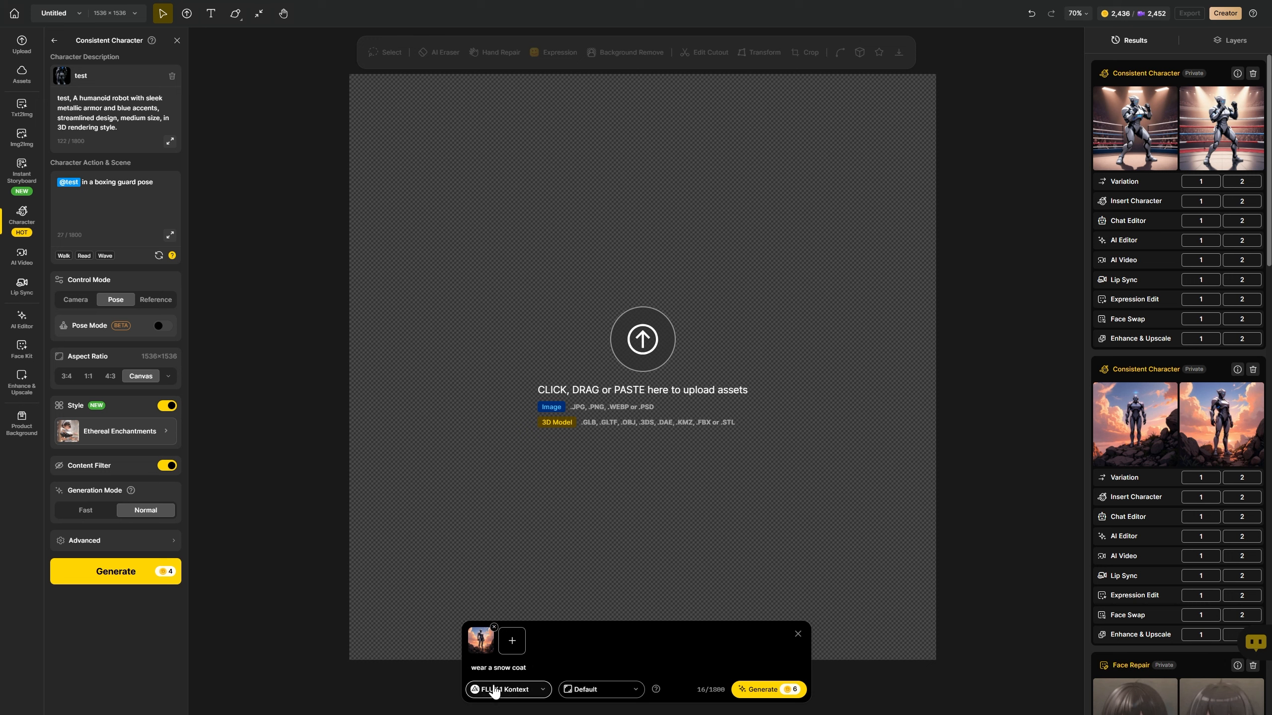
pyautogui.write(', holding a gun')
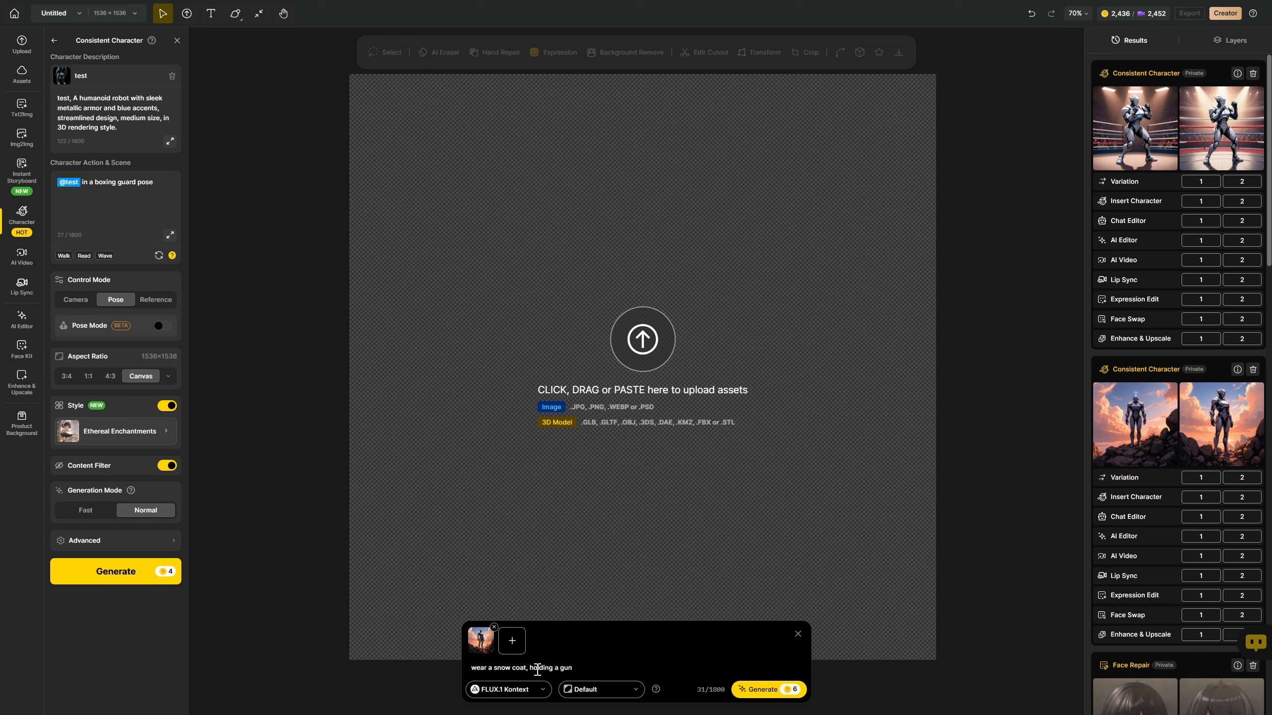
pyautogui.click(762, 689)
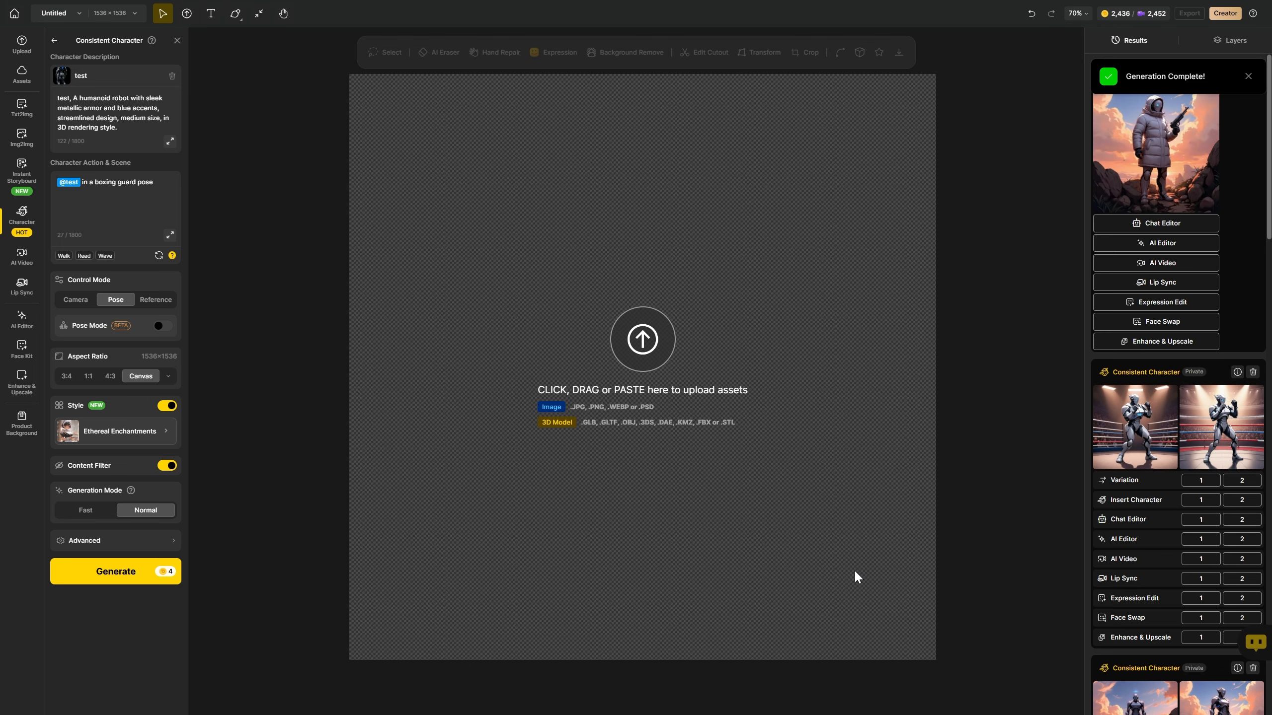
pyautogui.moveTo(1162, 164)
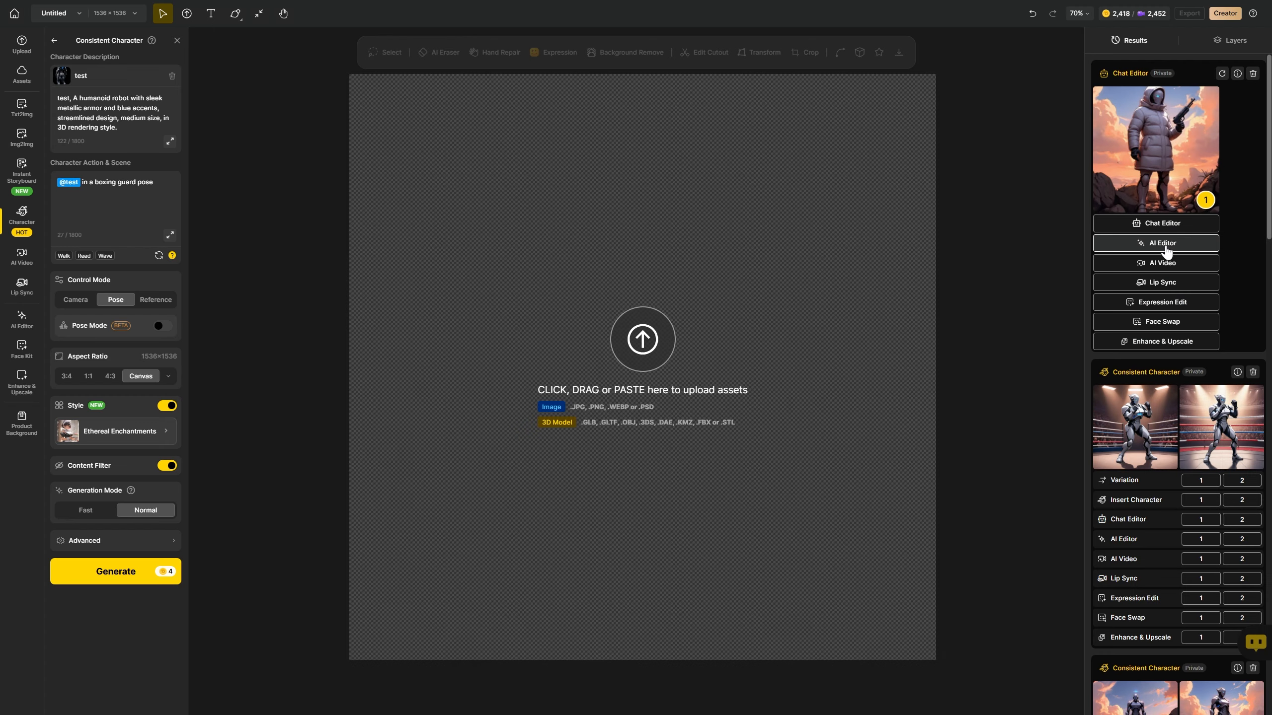
# - Place the snow-coat image on the canvas, remove its background and generate an FBX 3D model from it
pyautogui.click(1163, 244)
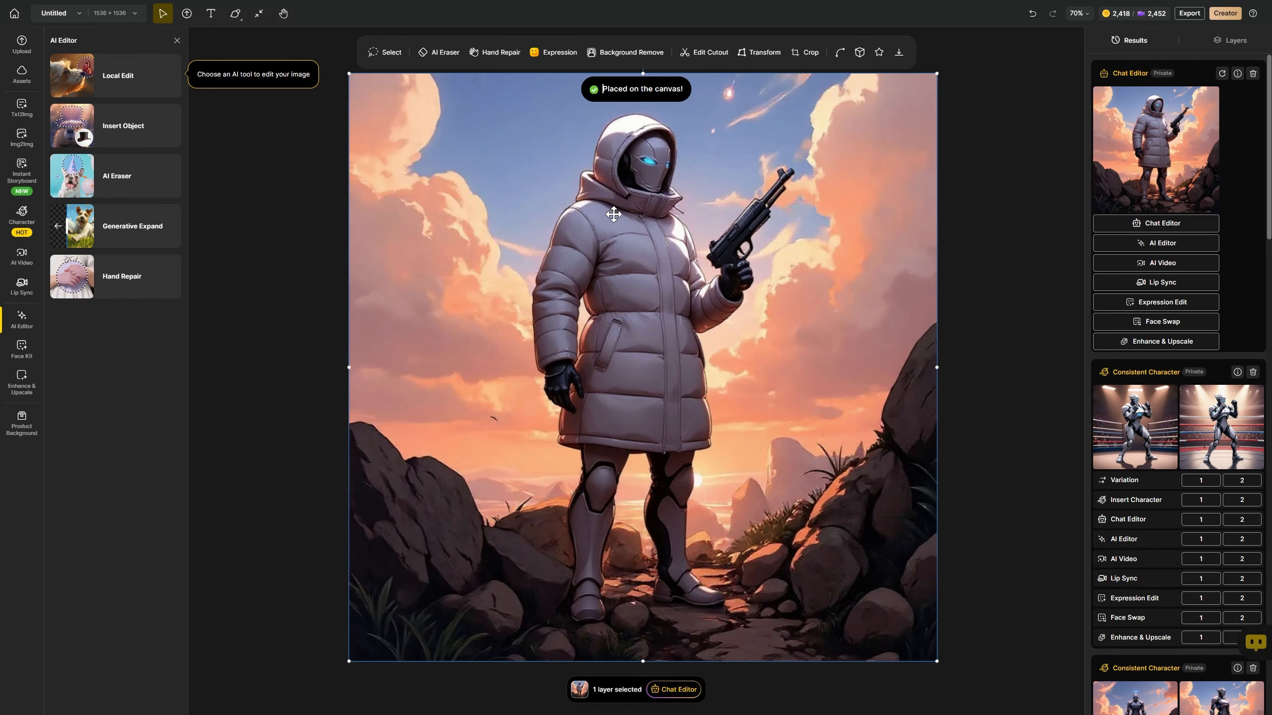
pyautogui.click(861, 55)
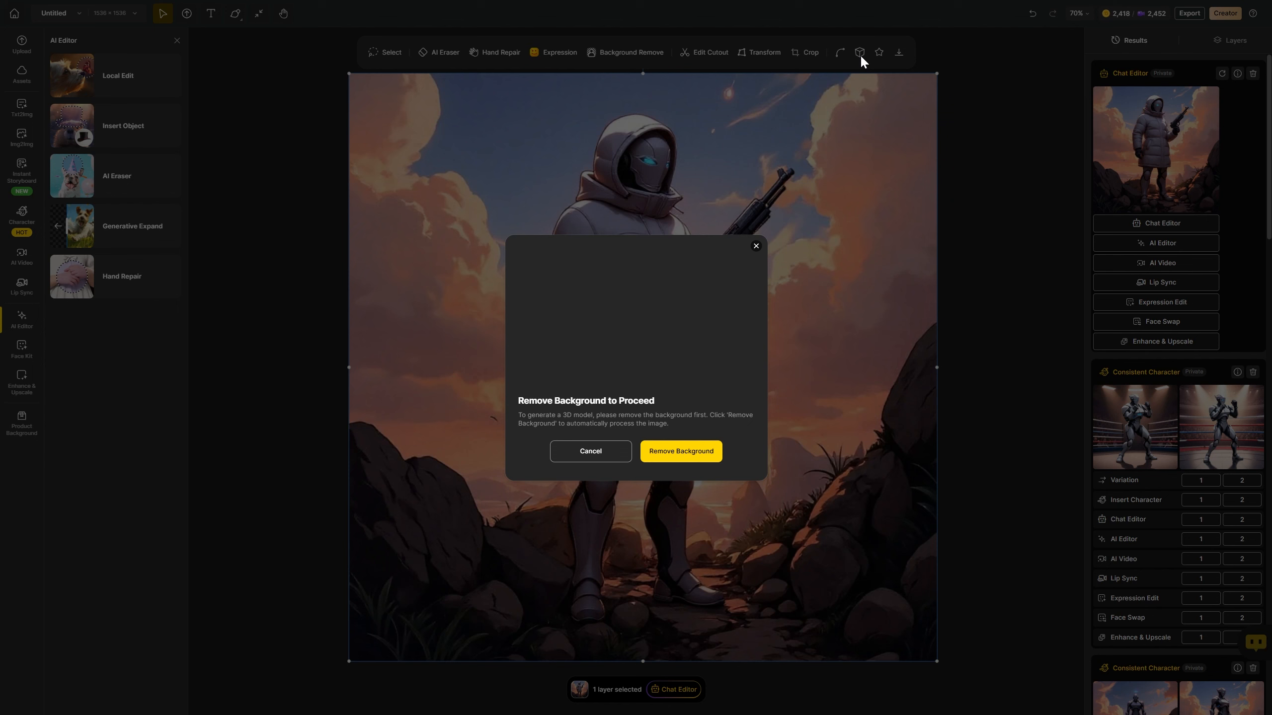
pyautogui.click(670, 451)
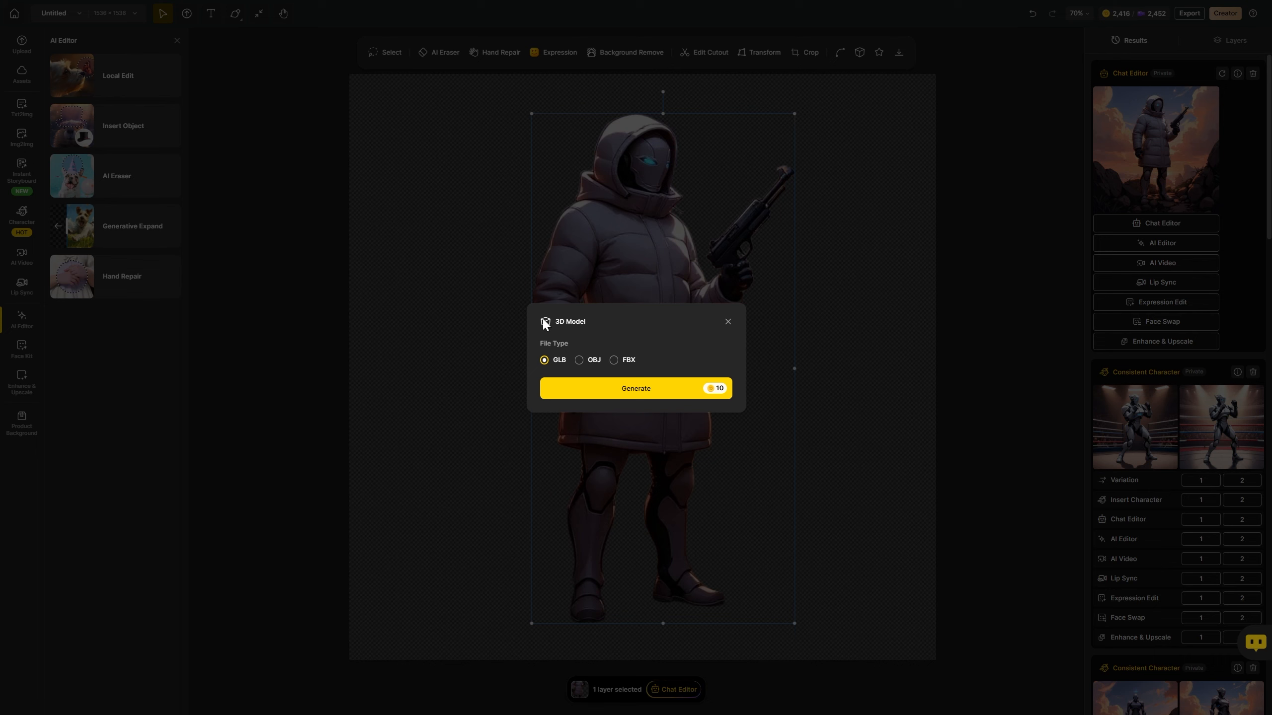
pyautogui.click(614, 360)
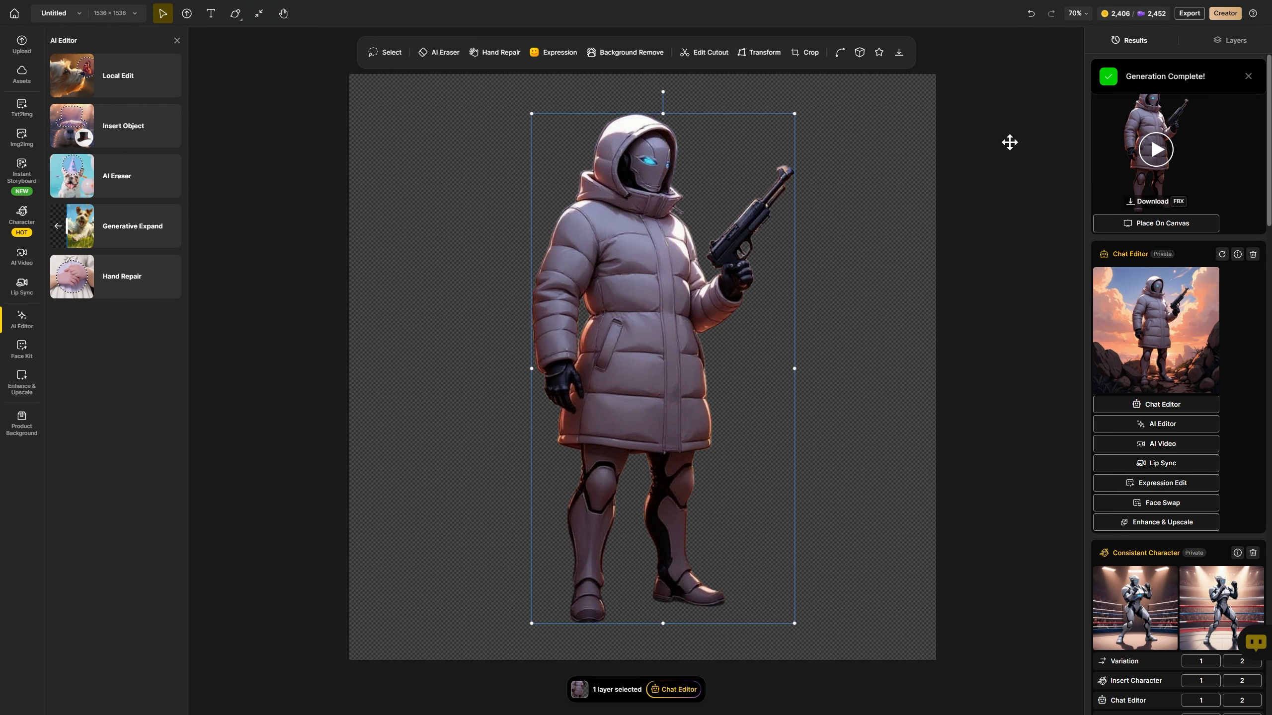
# - Preview the generated 3D model, place it on the canvas and rotate the figure to a side view
pyautogui.click(1161, 157)
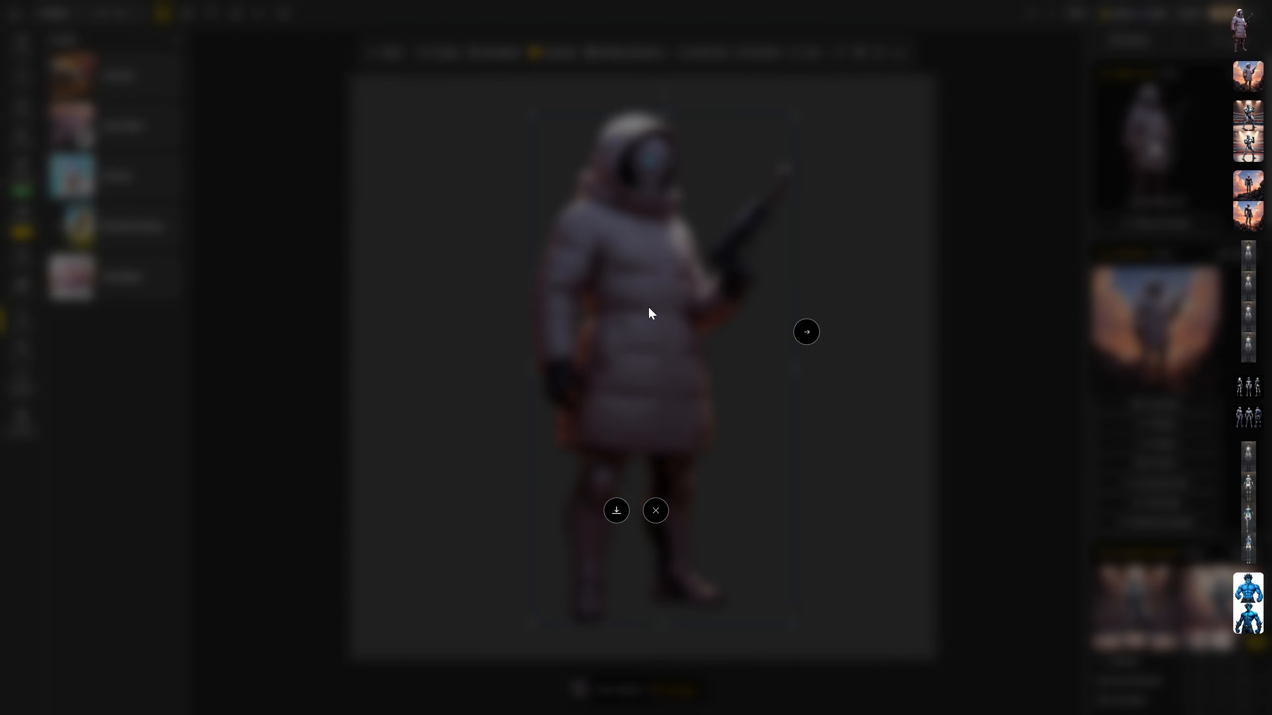
pyautogui.press('Escape')
pyautogui.click(1174, 227)
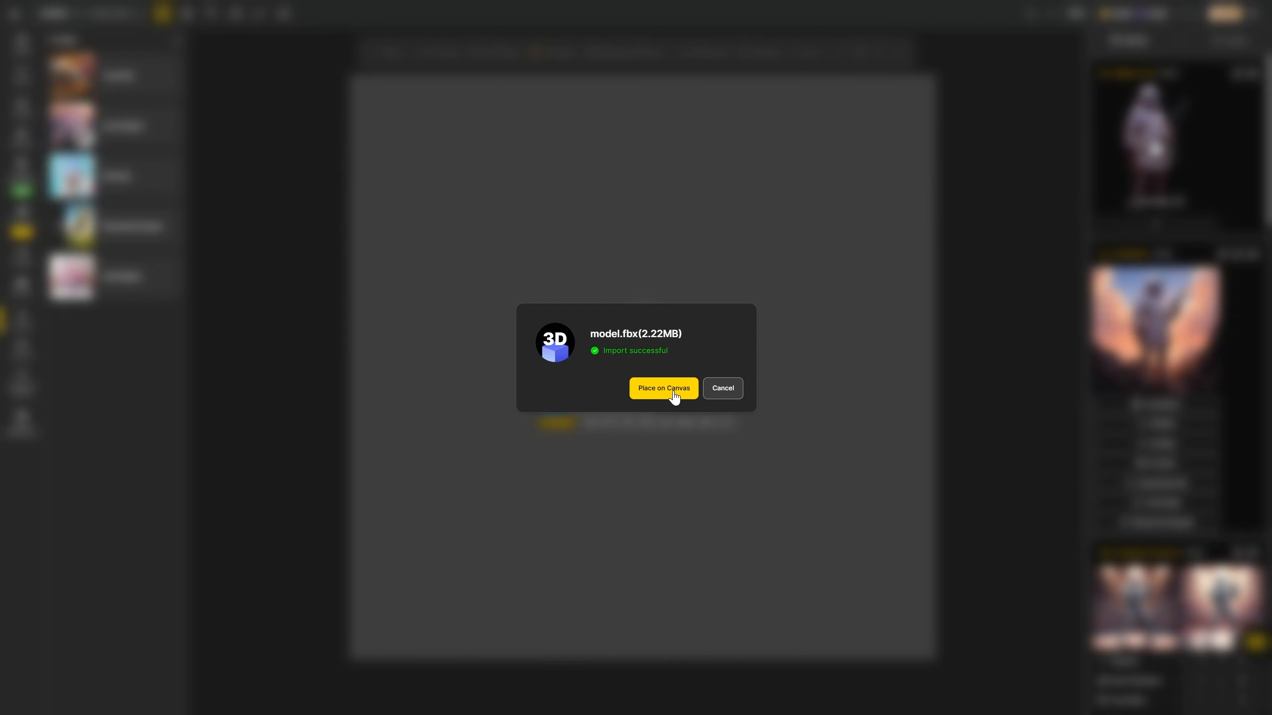
pyautogui.click(673, 394)
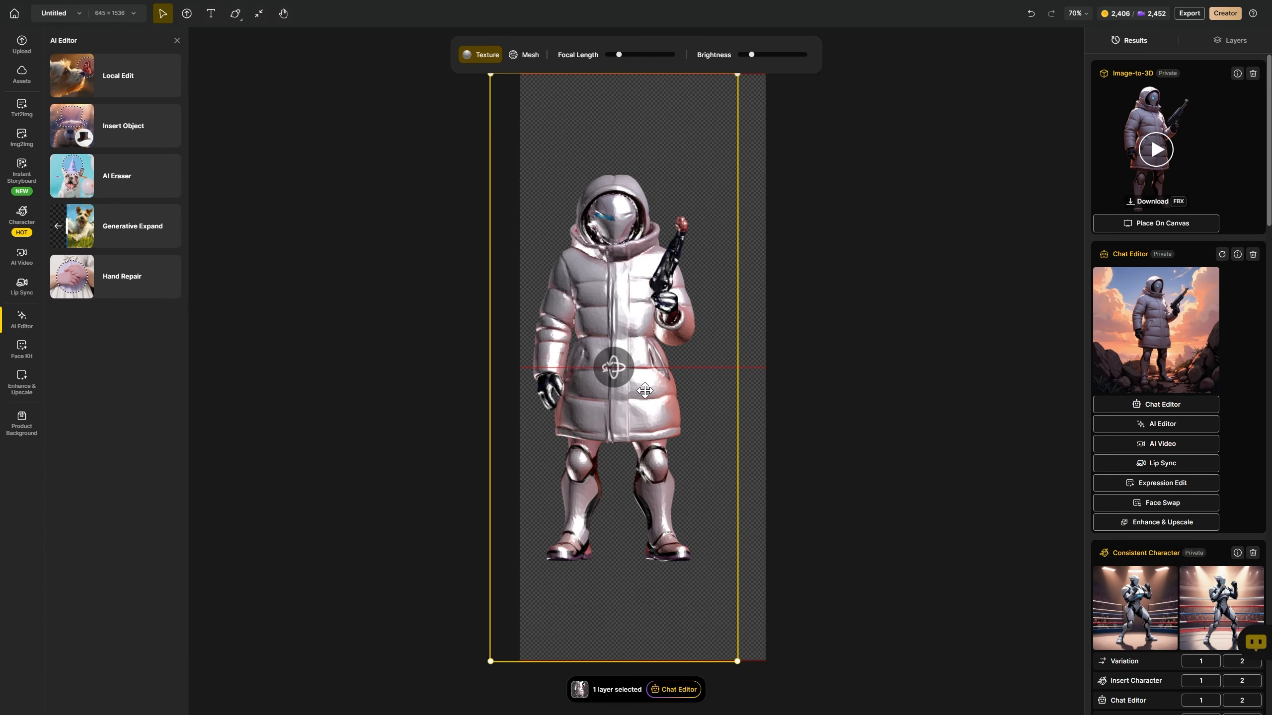
pyautogui.moveTo(645, 390); pyautogui.dragTo(658, 365)
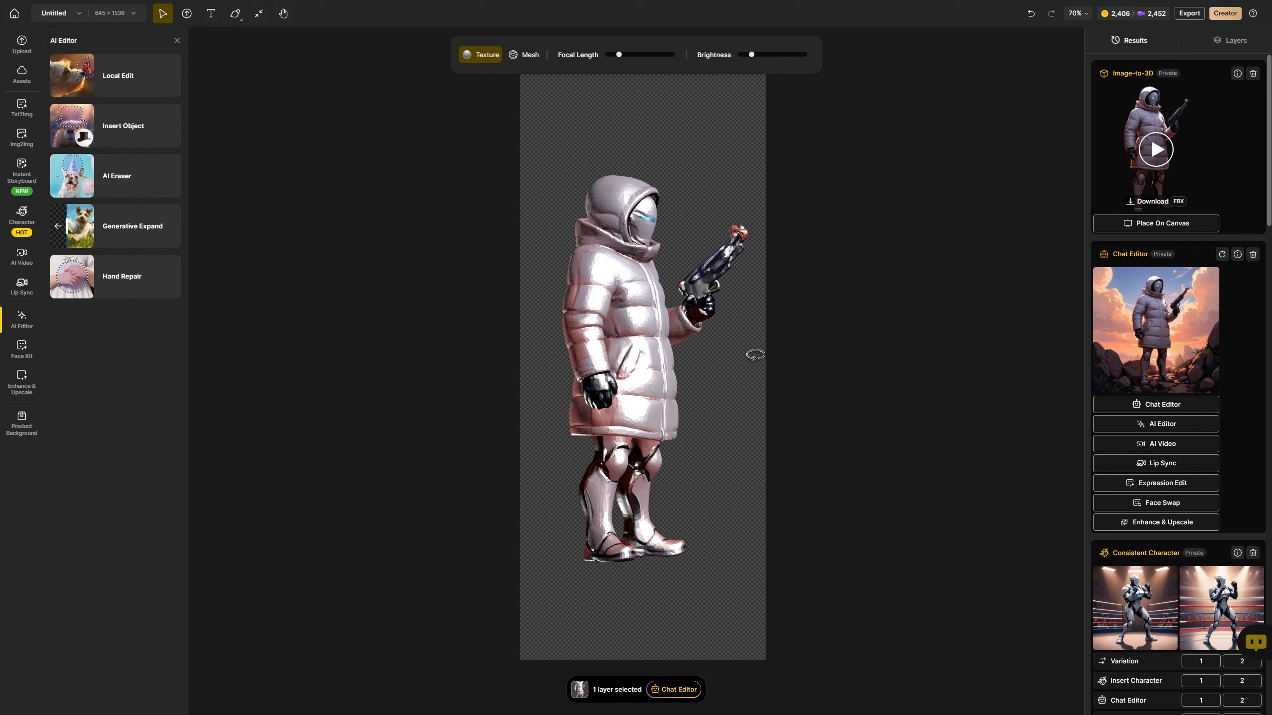
pyautogui.click(772, 314)
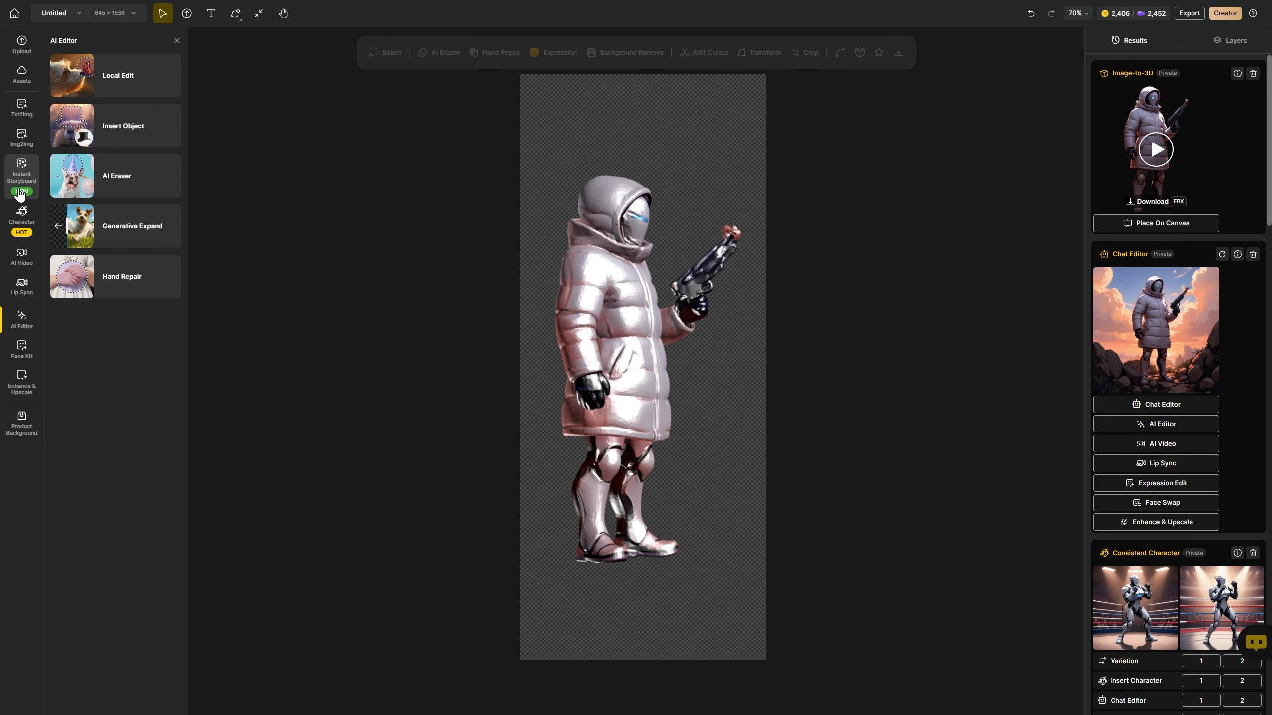
# - Open Instant Storyboard and set up an empty 1536 × 1536 canvas
pyautogui.click(22, 171)
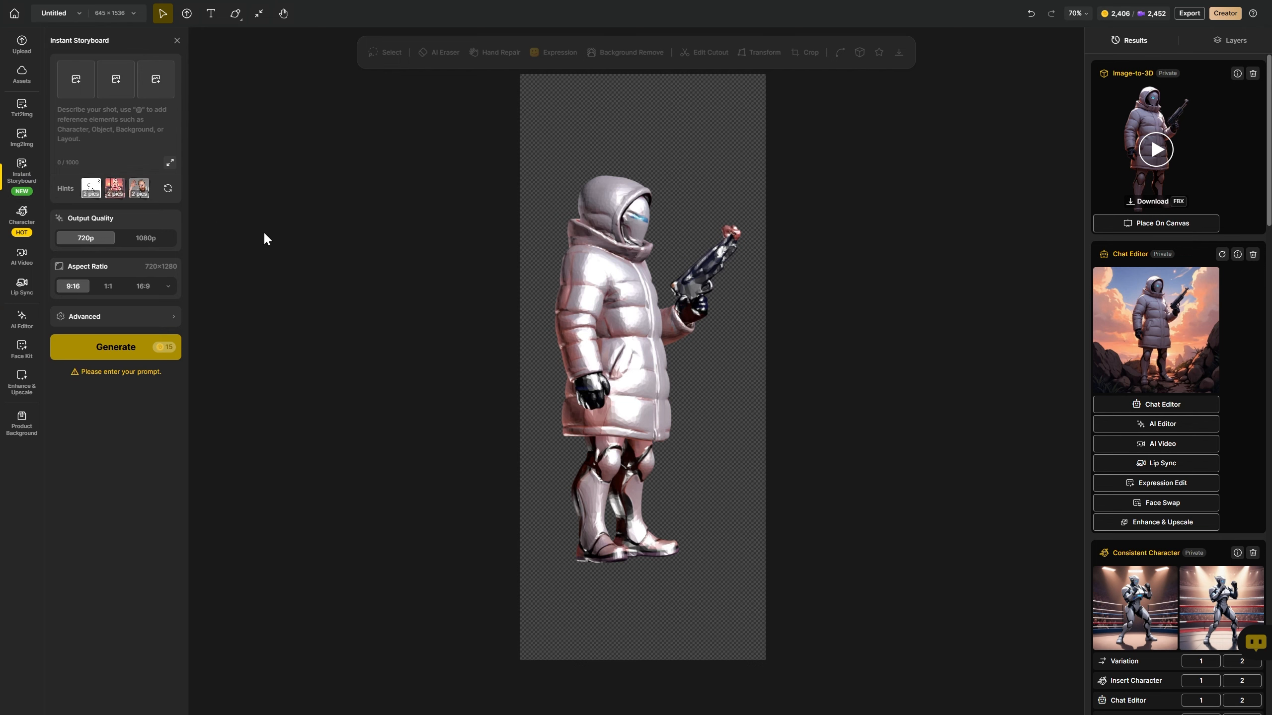
pyautogui.click(114, 13)
pyautogui.click(221, 280)
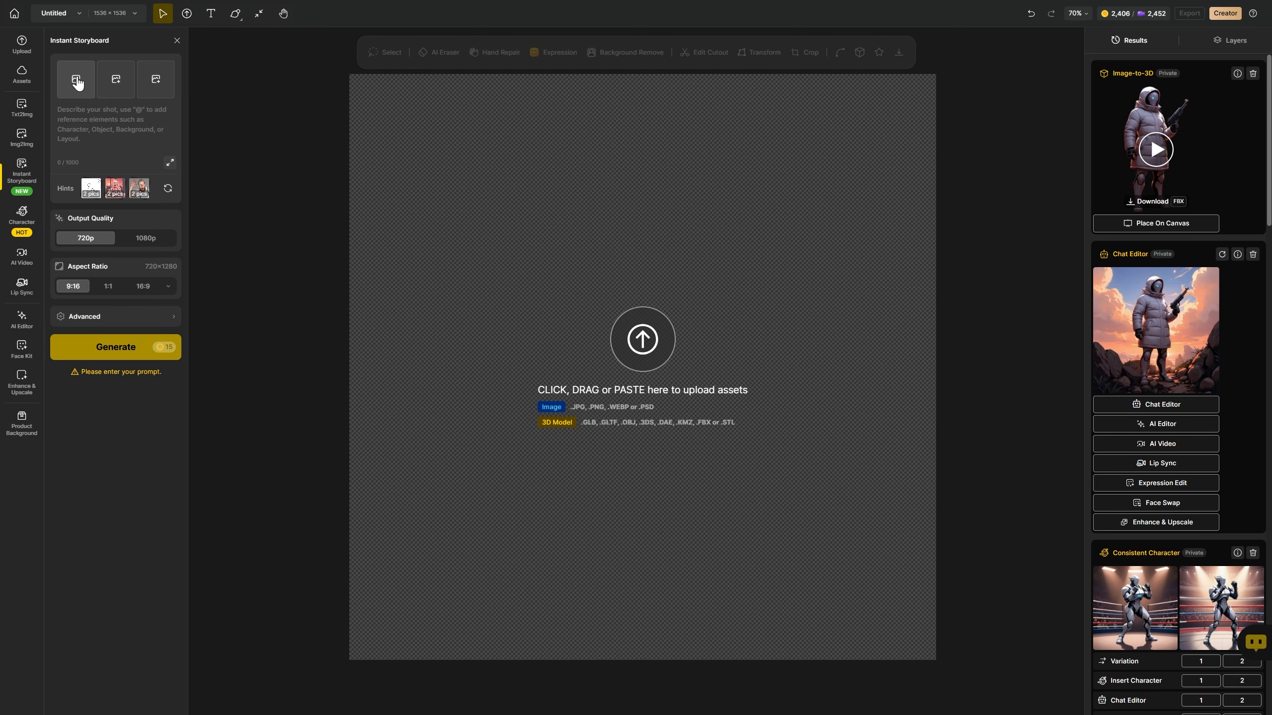
# - Add the black armored character as the first storyboard reference and the blue-haired winged character as the second
pyautogui.click(77, 80)
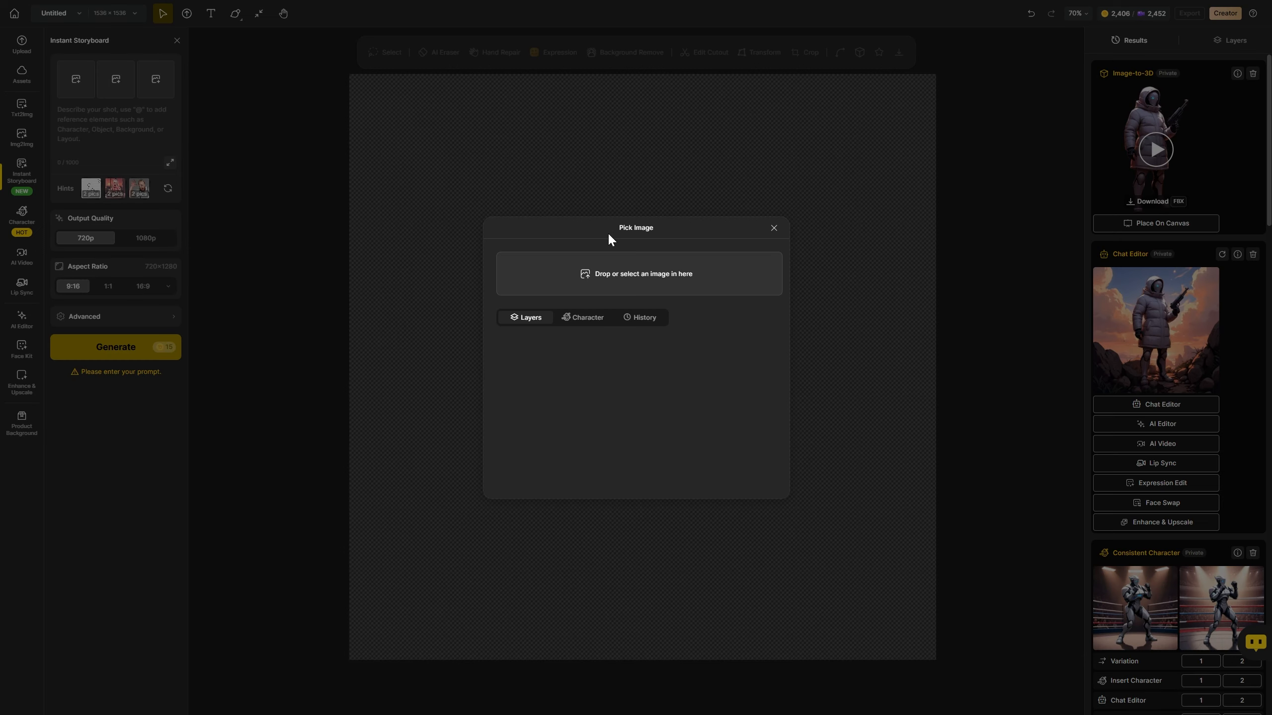
pyautogui.click(571, 319)
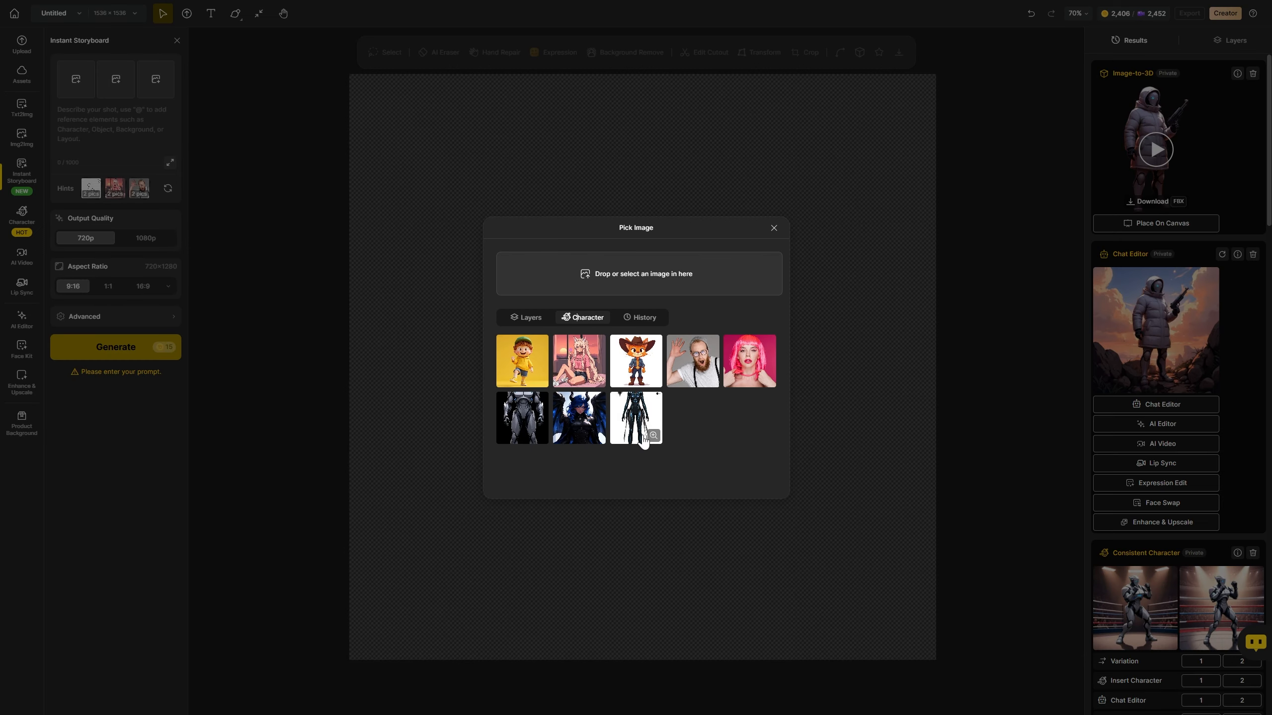
pyautogui.click(637, 419)
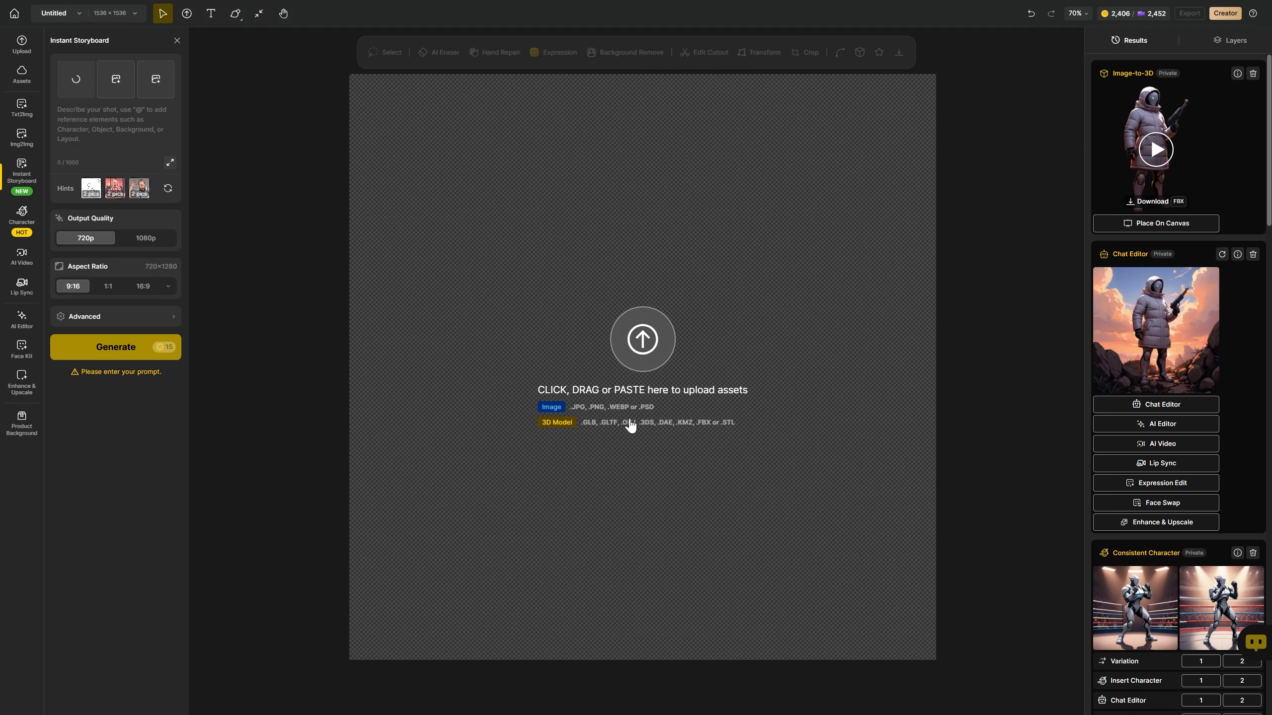
pyautogui.click(117, 87)
pyautogui.click(575, 421)
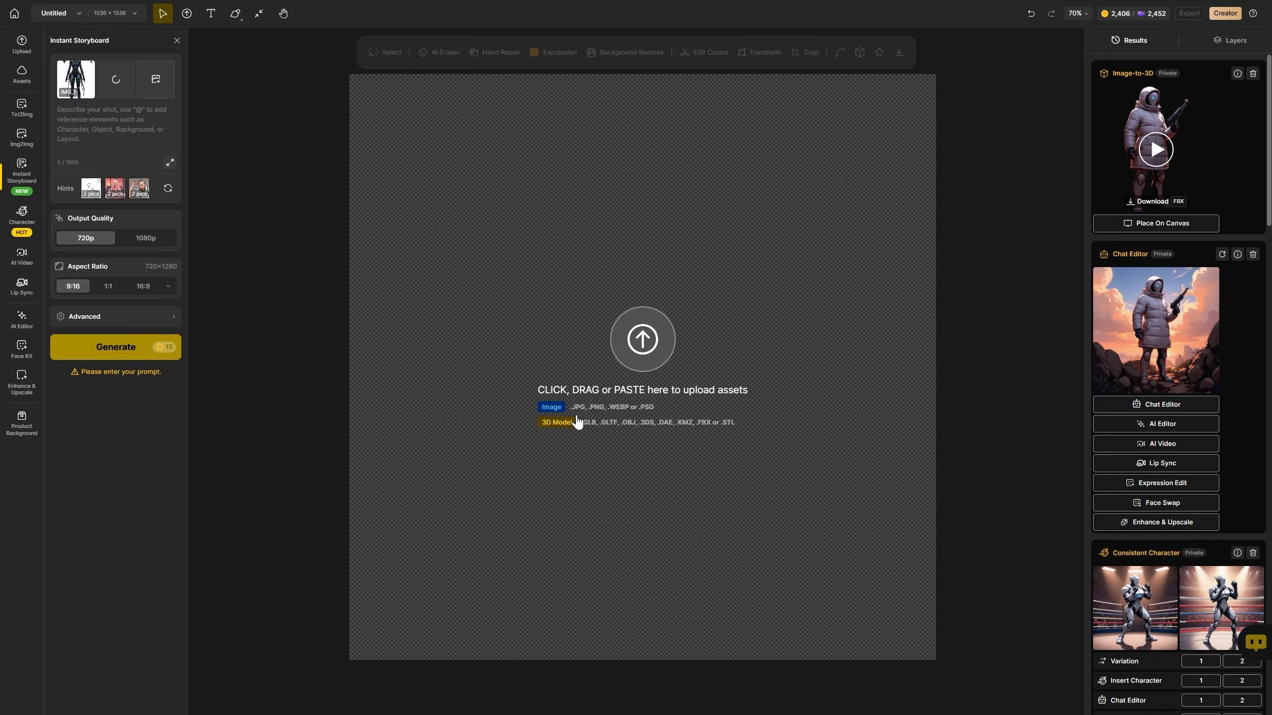
pyautogui.click(101, 121)
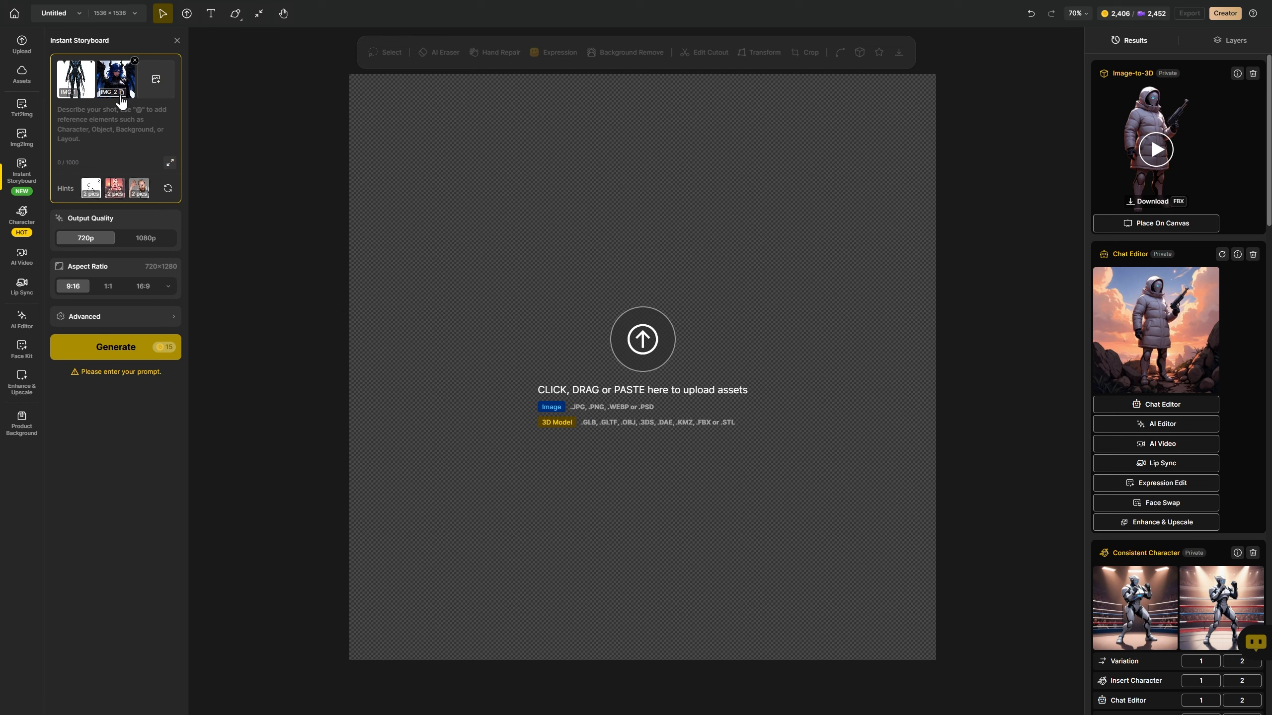
pyautogui.write('@')
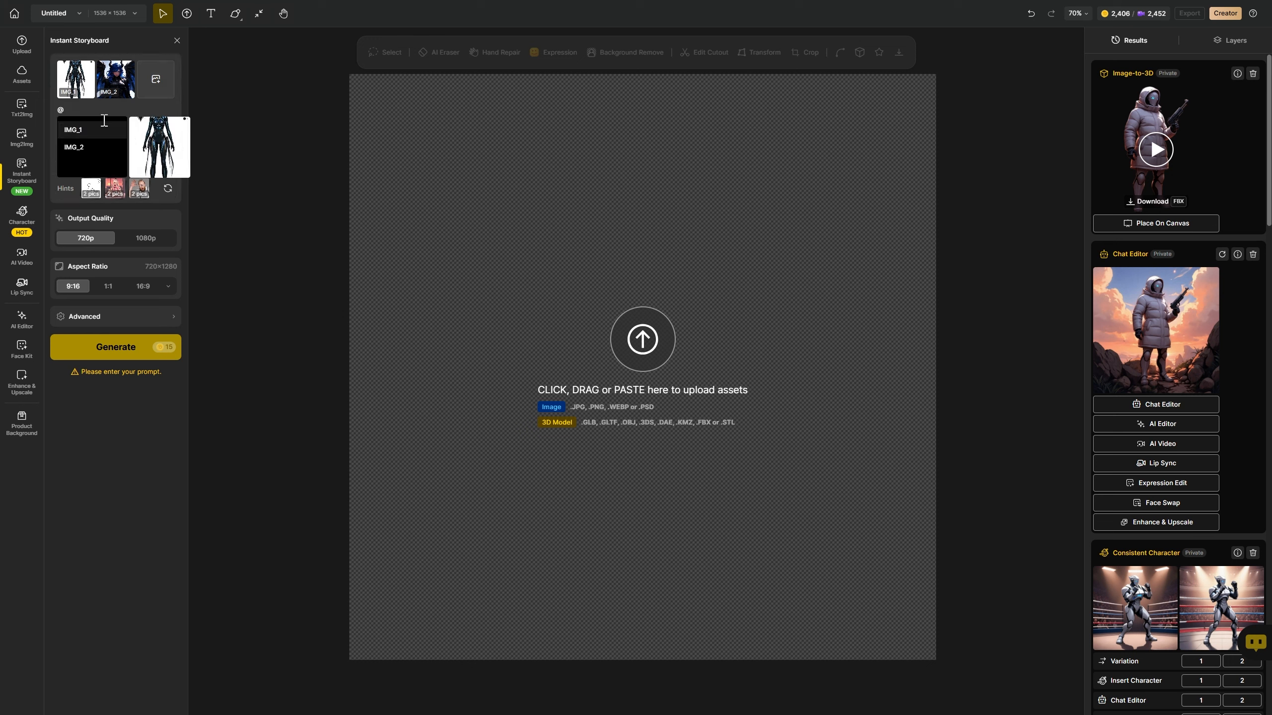
pyautogui.click(100, 150)
pyautogui.write('casting a ice bolt spell')
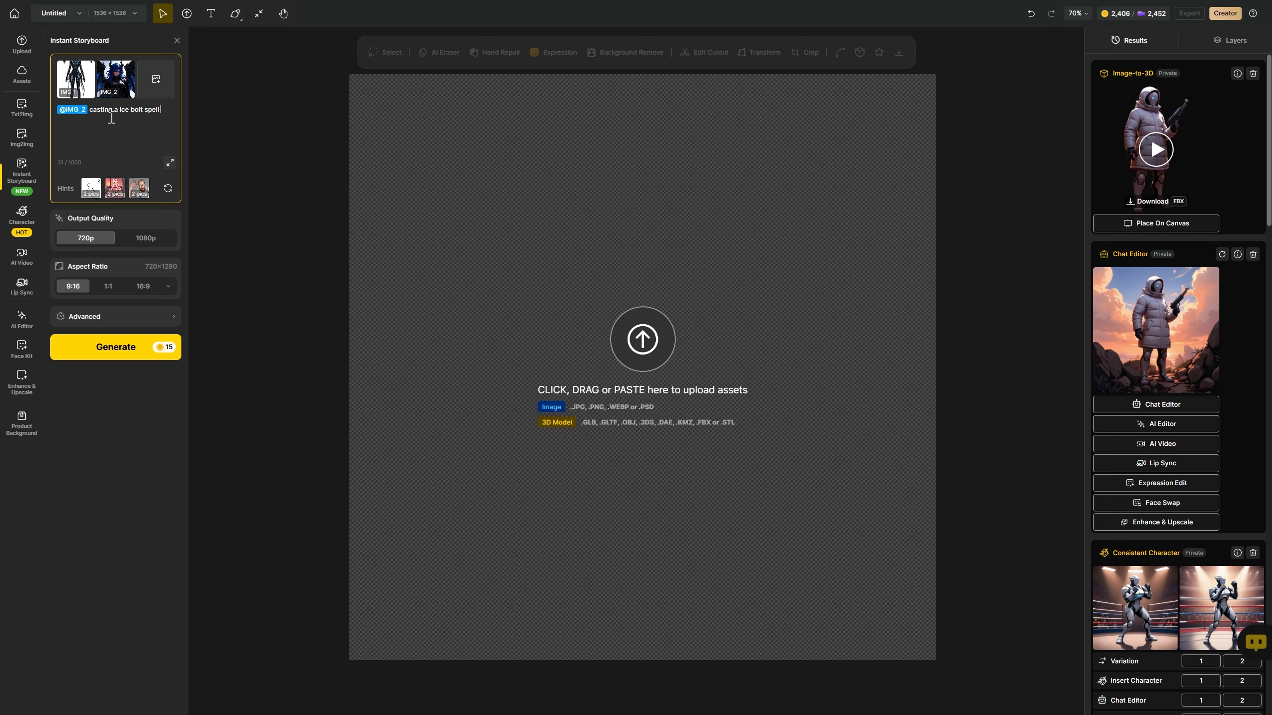
pyautogui.write(' to the @')
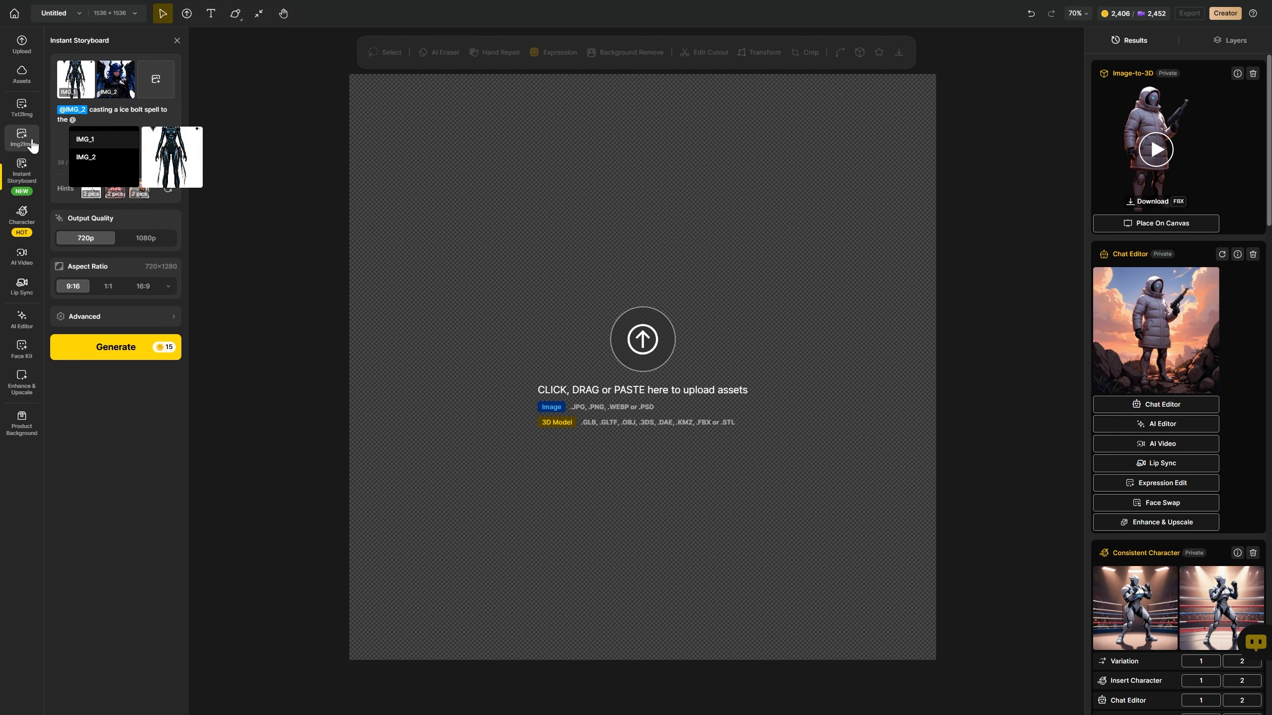
pyautogui.click(80, 140)
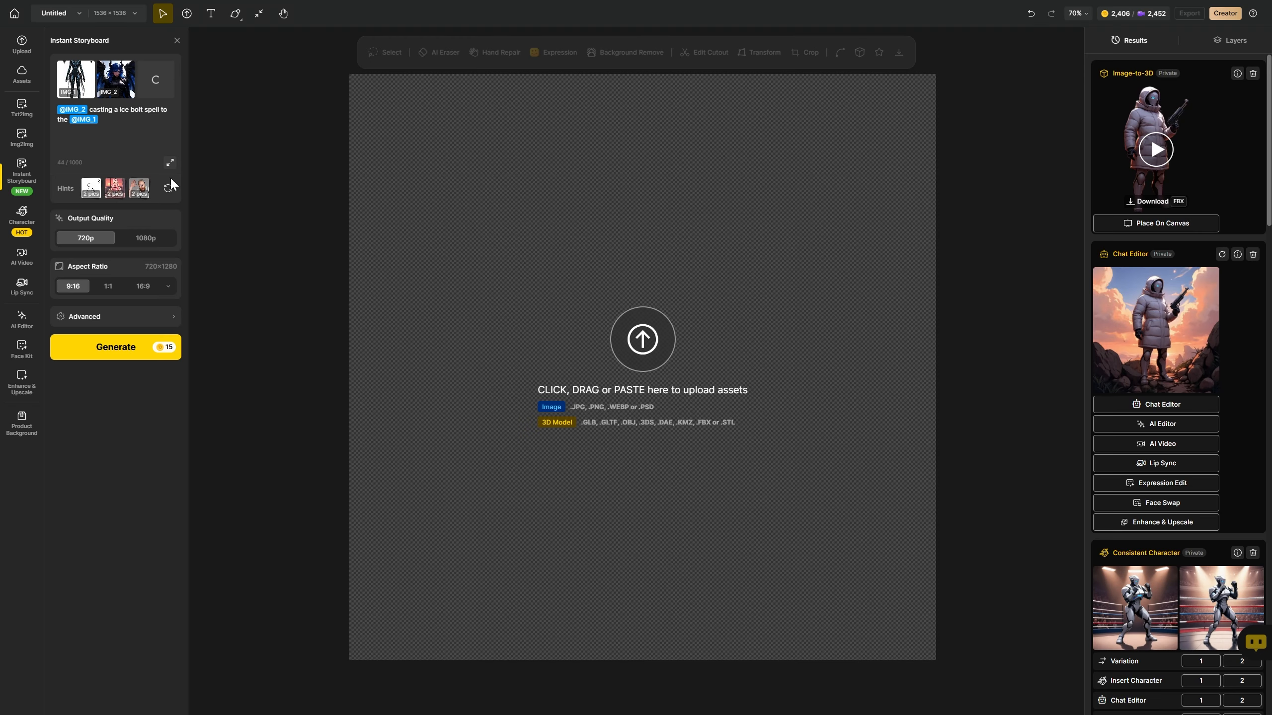
pyautogui.click(117, 141)
pyautogui.write('like the @')
pyautogui.click(158, 129)
pyautogui.write(', ')
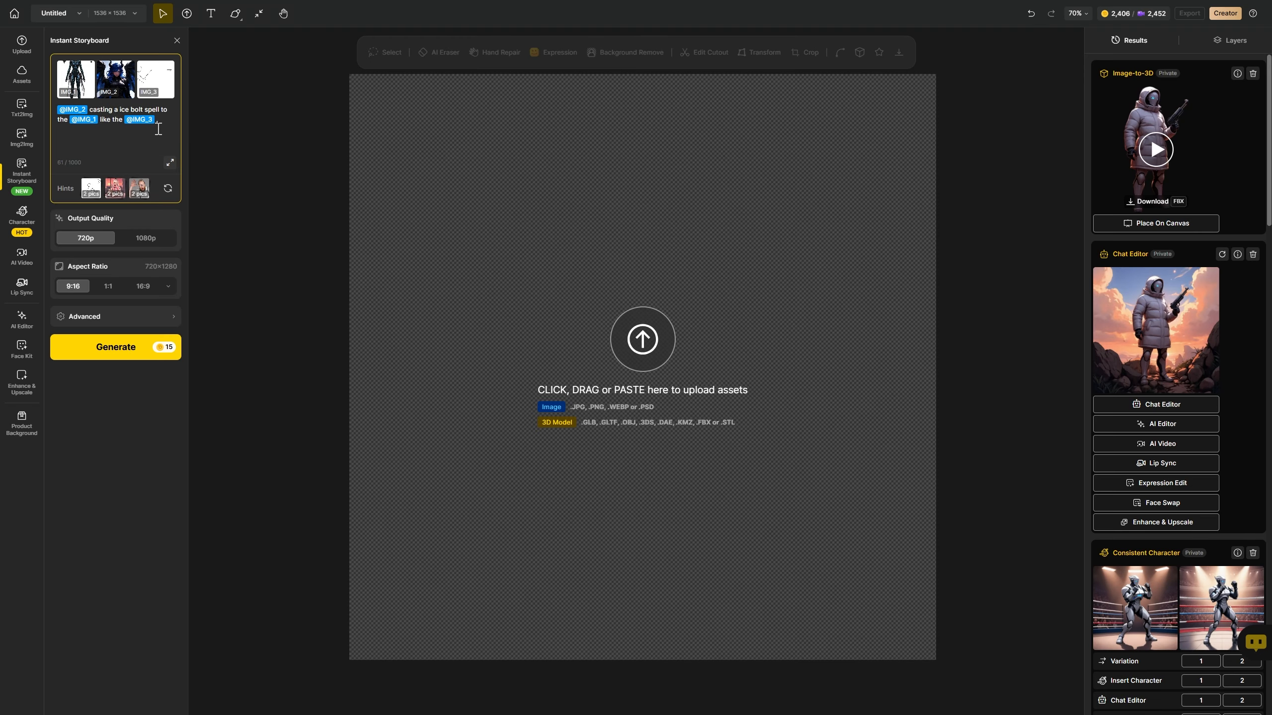
pyautogui.write('in the @')
pyautogui.click(86, 184)
pyautogui.write('the left character is @')
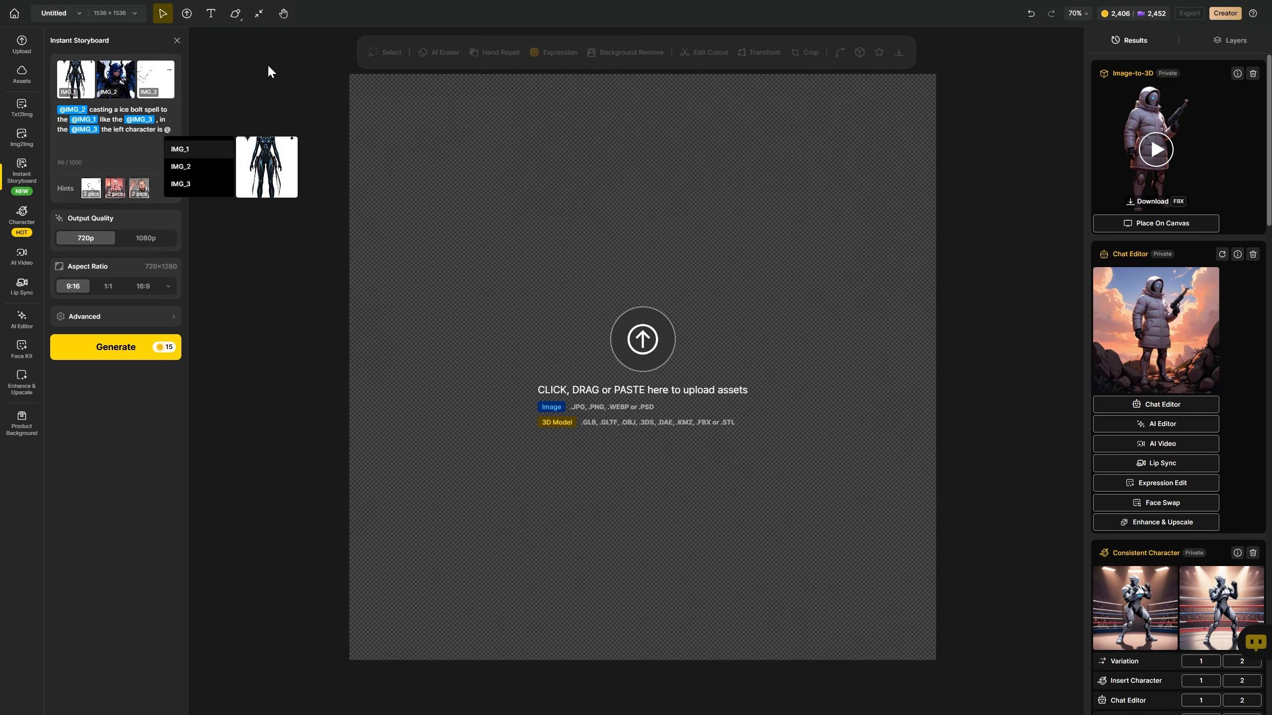
pyautogui.click(195, 150)
pyautogui.write('and the right cha')
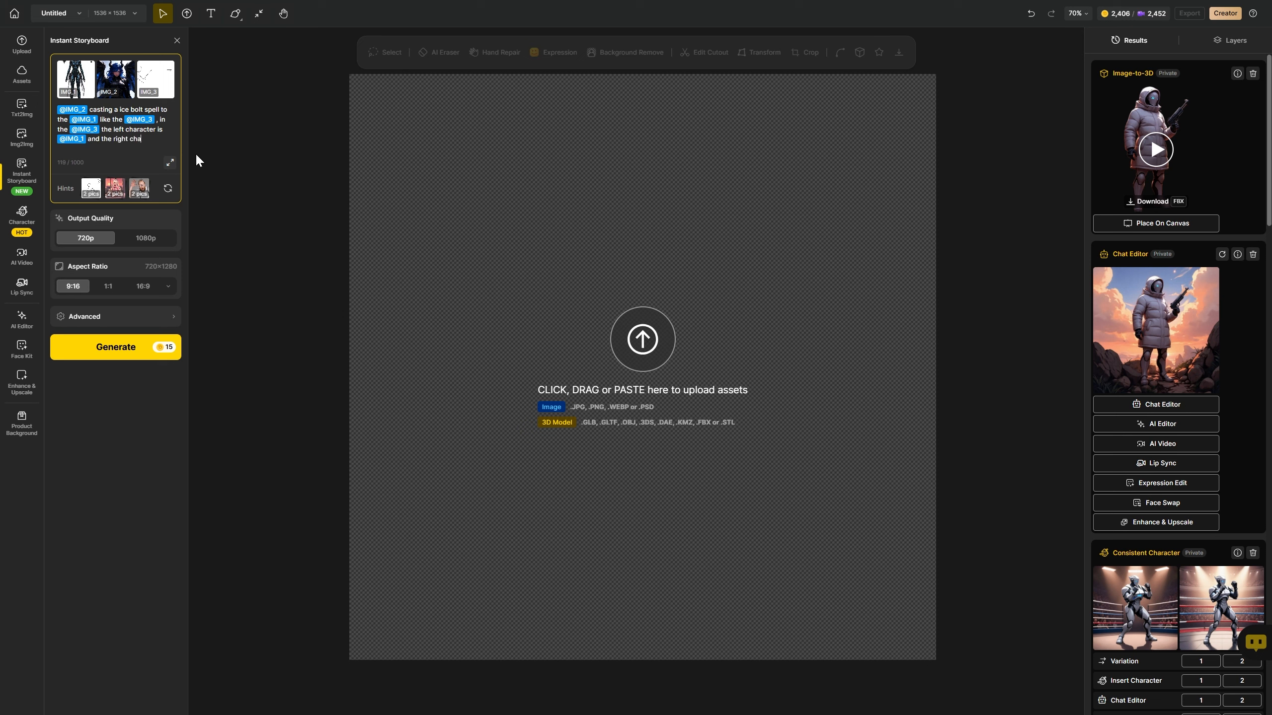
pyautogui.write('racter is @')
pyautogui.click(190, 172)
pyautogui.write('that casting an ice boolt')
pyautogui.press('BackSpace')
pyautogui.press('BackSpace')
pyautogui.press('BackSpace')
pyautogui.write('lt to the @')
pyautogui.click(93, 180)
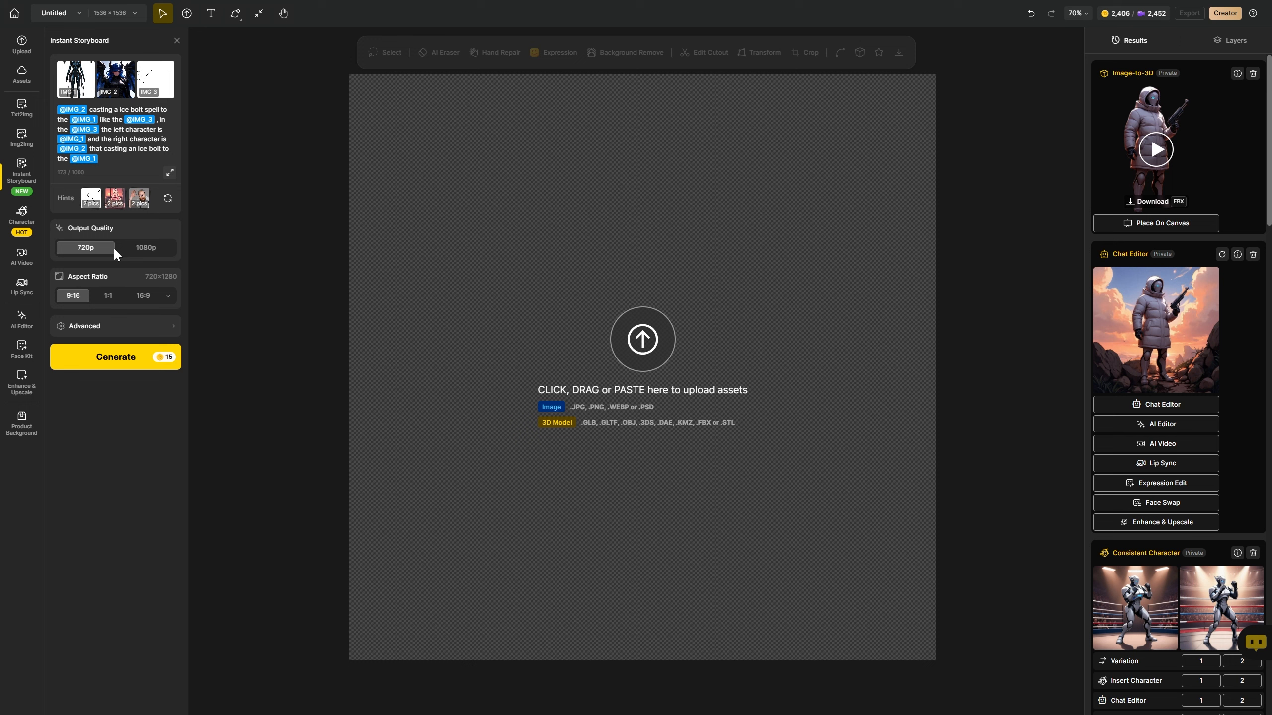
# - Set the storyboard's aspect ratio to 16:9, generate it at 720p and preview the result
pyautogui.click(147, 296)
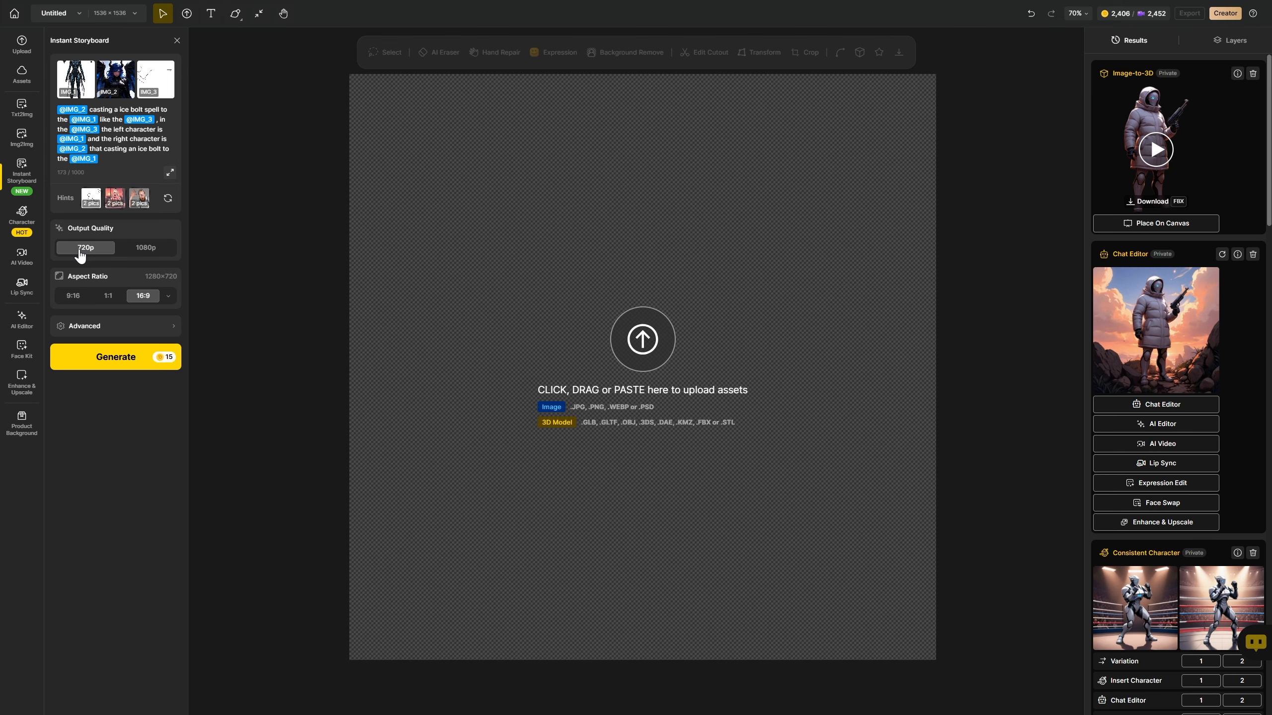
pyautogui.click(113, 355)
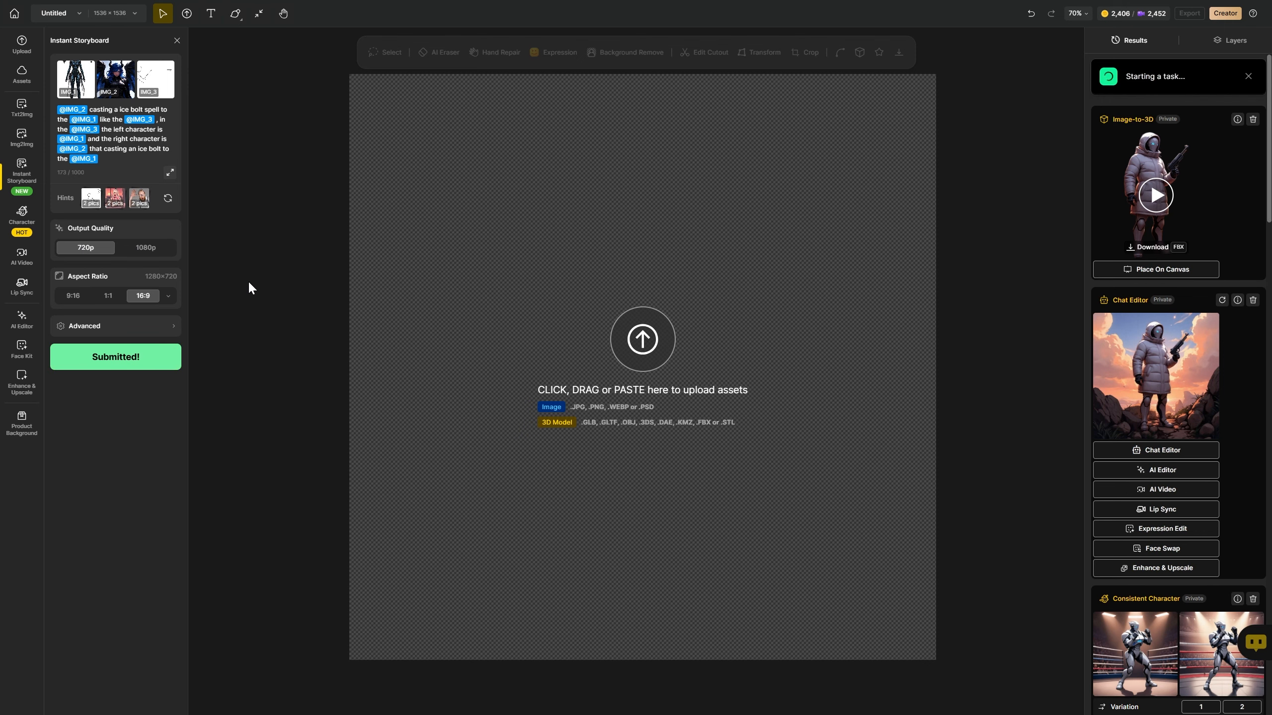
pyautogui.moveTo(1121, 121)
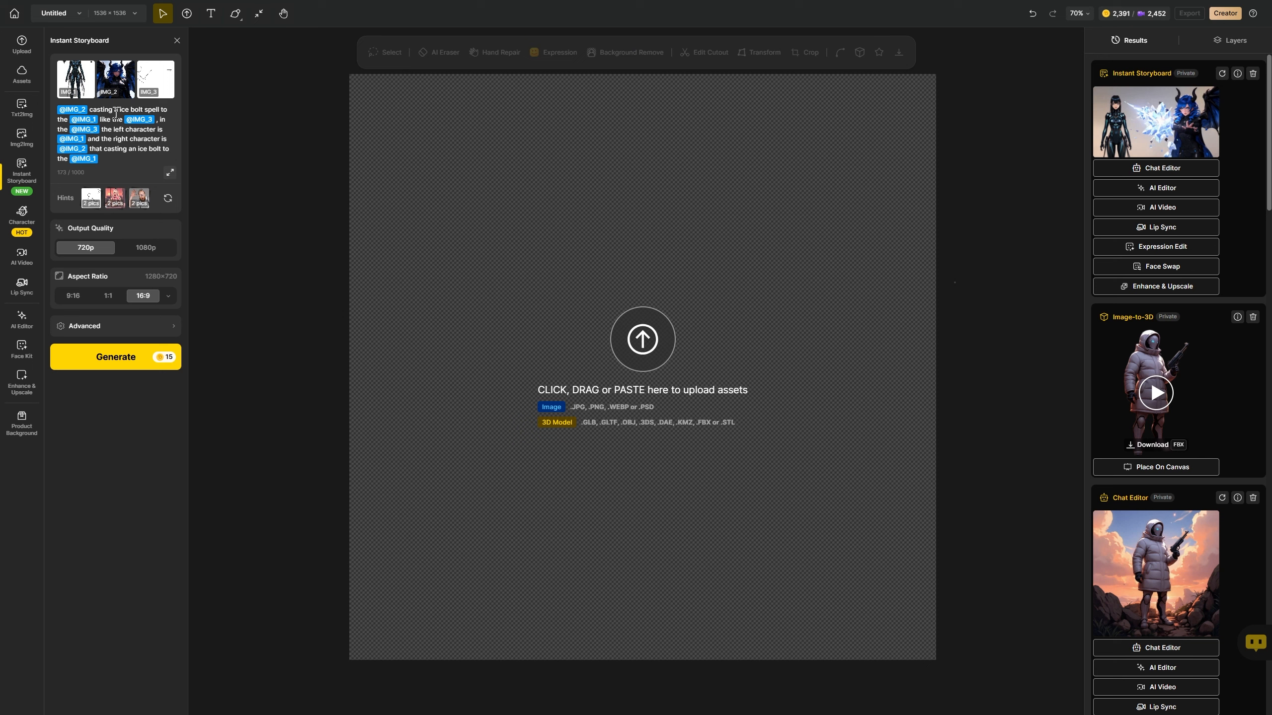
pyautogui.click(138, 174)
pyautogui.write(', the @IMG_1 character is in guard stance pose')
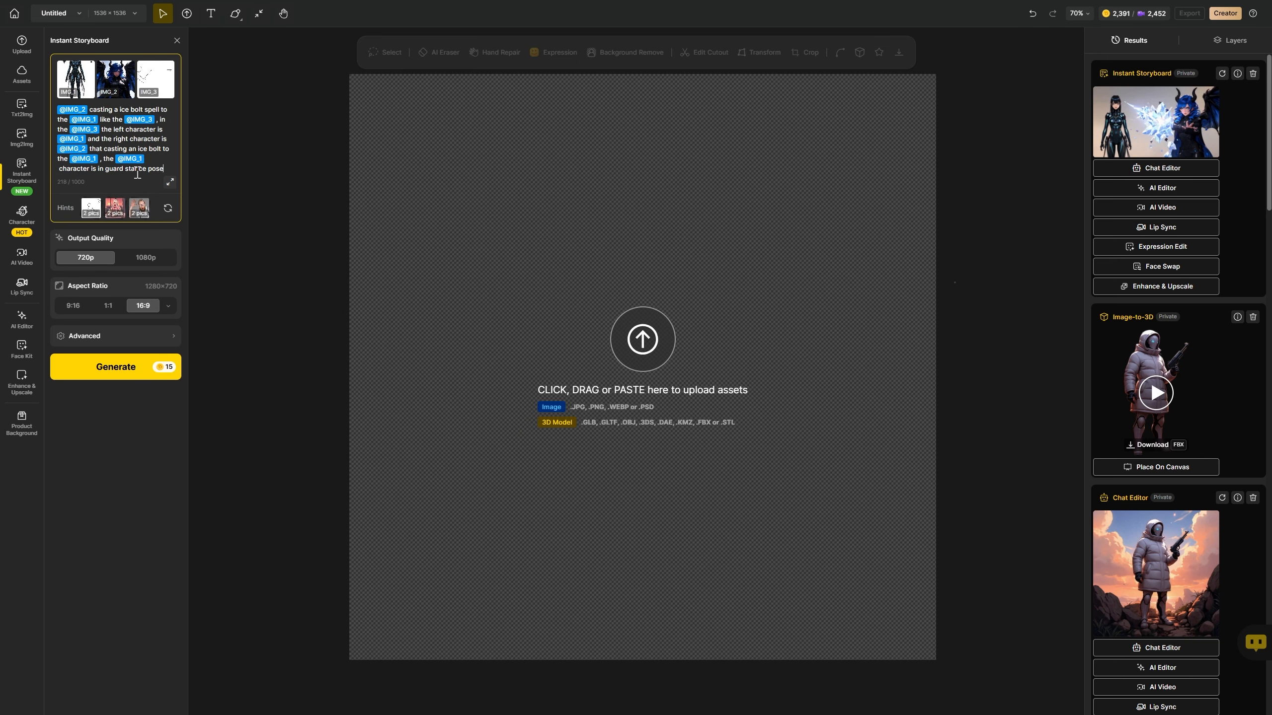
pyautogui.write(' ready to deflect the ice bolt @')
pyautogui.press('BackSpace')
pyautogui.press('BackSpace')
# - Change "spell to the" to "spell towards the" in the shot description, generate the storyboard again and preview the result
pyautogui.click(166, 112)
pyautogui.write('wards')
pyautogui.click(121, 383)
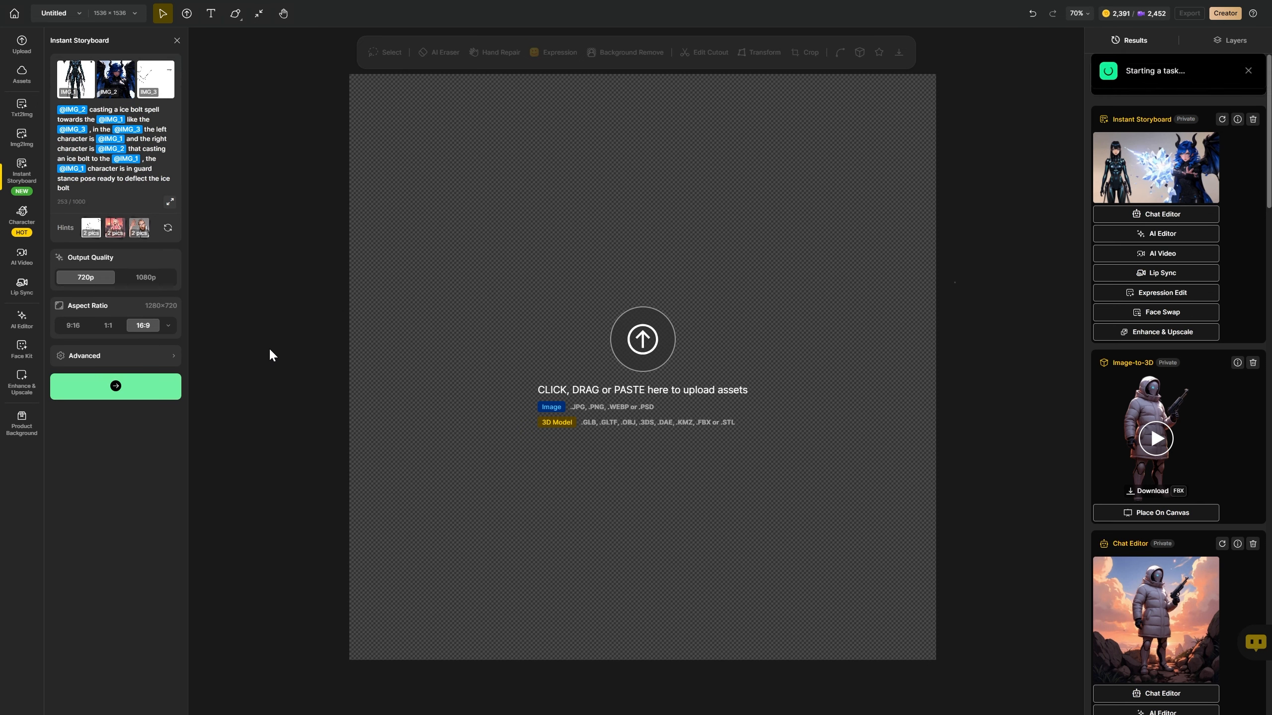
pyautogui.moveTo(1167, 110)
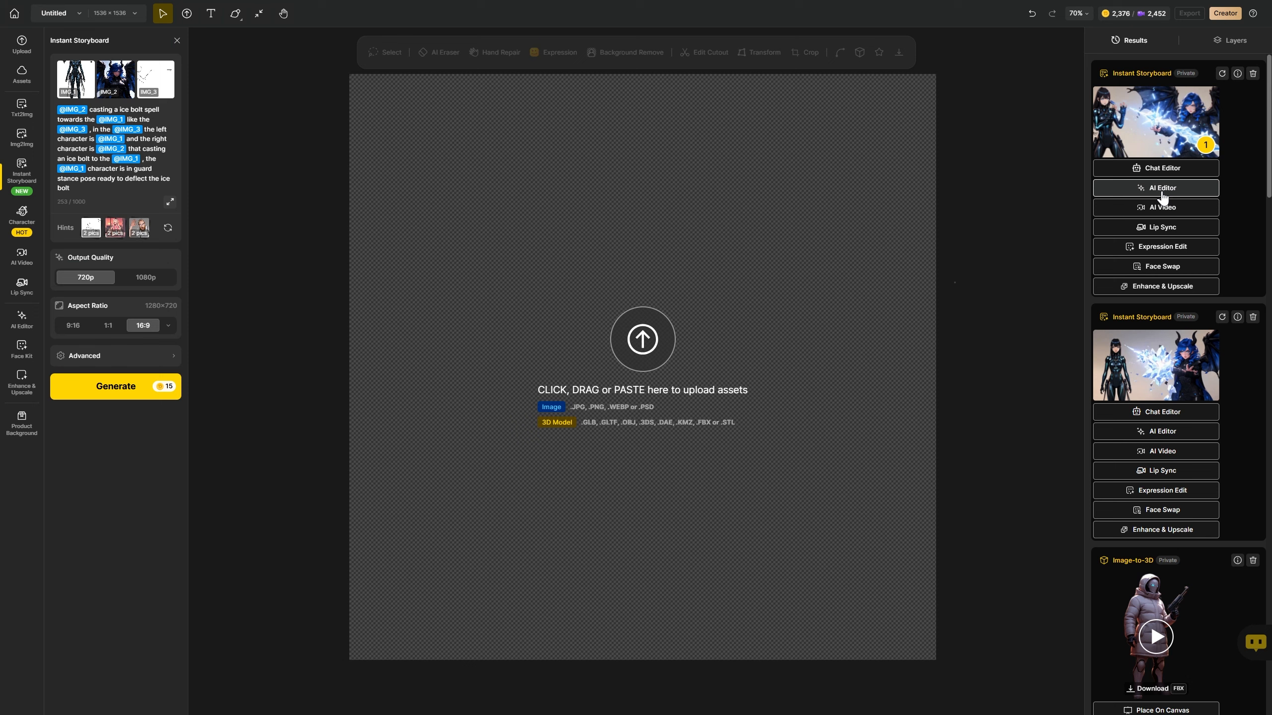
# - Open the new storyboard image in AI Editor, lasso both characters' hands for Hand Repair, generate the repair and preview it
pyautogui.click(1161, 187)
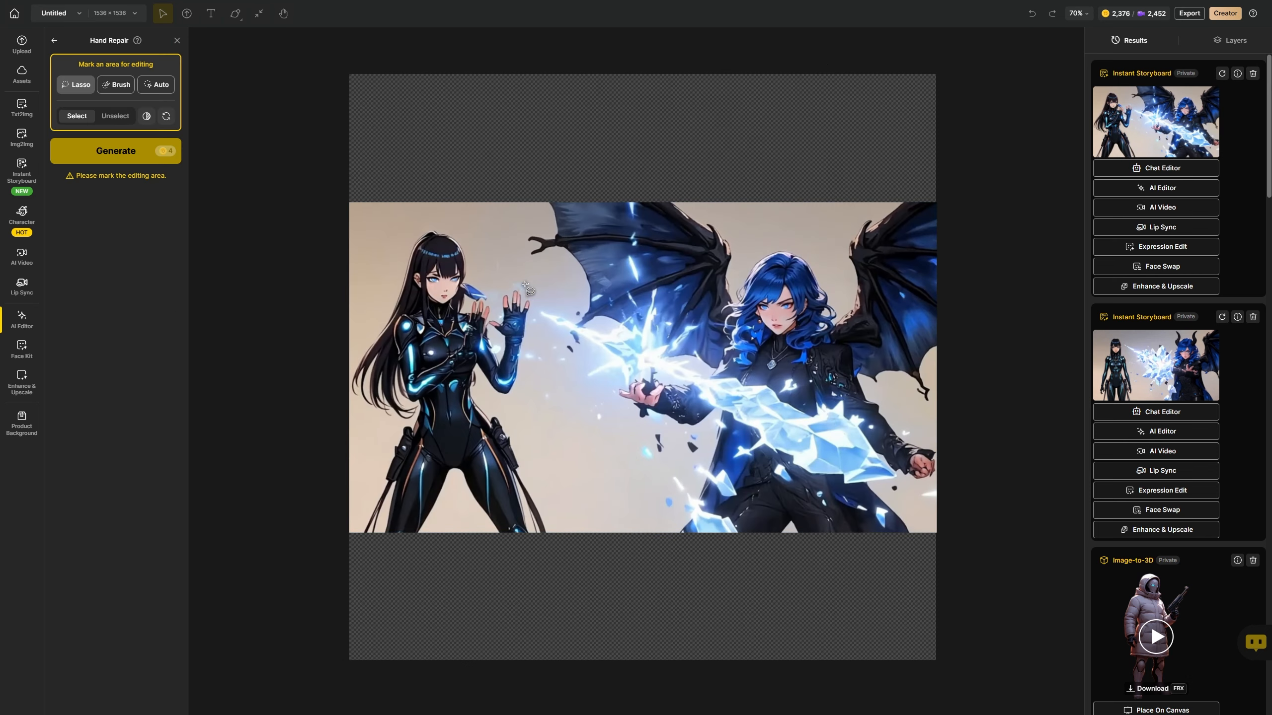
pyautogui.moveTo(525, 283)
pyautogui.mouseDown()
pyautogui.moveTo(533, 323)
pyautogui.moveTo(485, 362)
pyautogui.moveTo(464, 305)
pyautogui.moveTo(524, 280)
pyautogui.mouseUp()
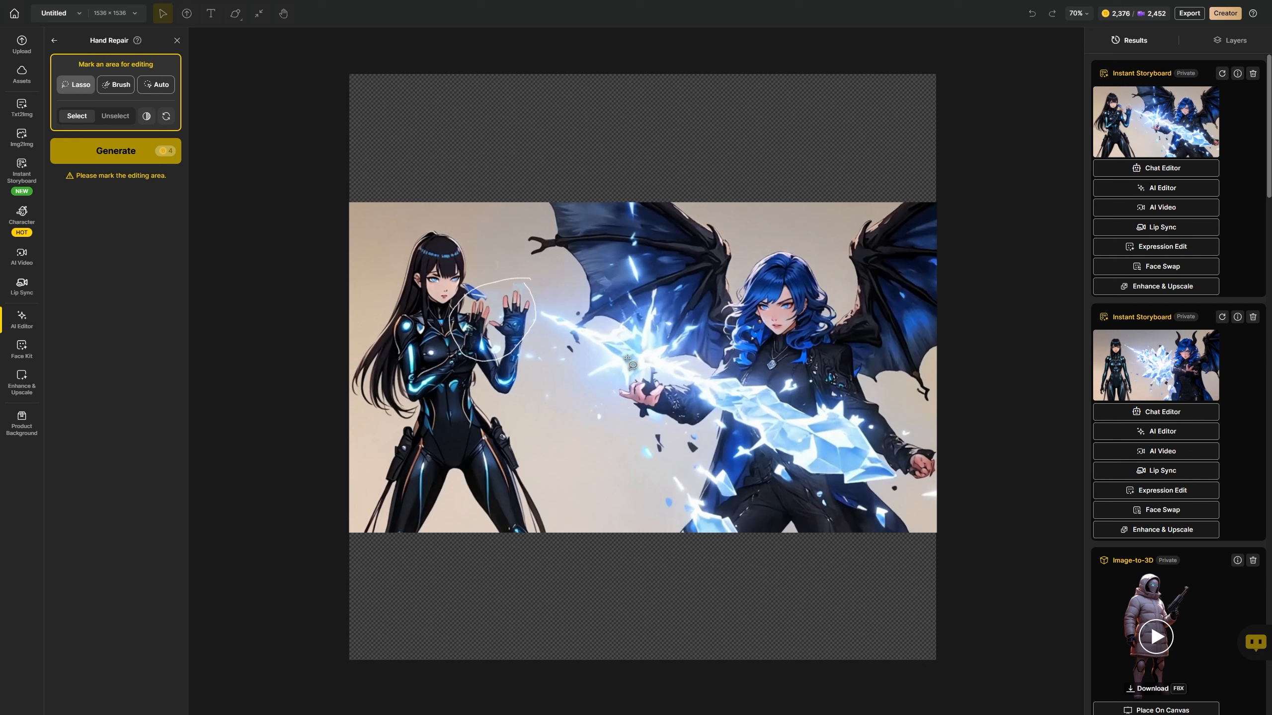
pyautogui.moveTo(634, 416)
pyautogui.mouseDown()
pyautogui.moveTo(671, 376)
pyautogui.moveTo(608, 383)
pyautogui.moveTo(632, 419)
pyautogui.mouseUp()
pyautogui.moveTo(931, 436)
pyautogui.mouseDown()
pyautogui.moveTo(906, 463)
pyautogui.moveTo(926, 436)
pyautogui.mouseUp()
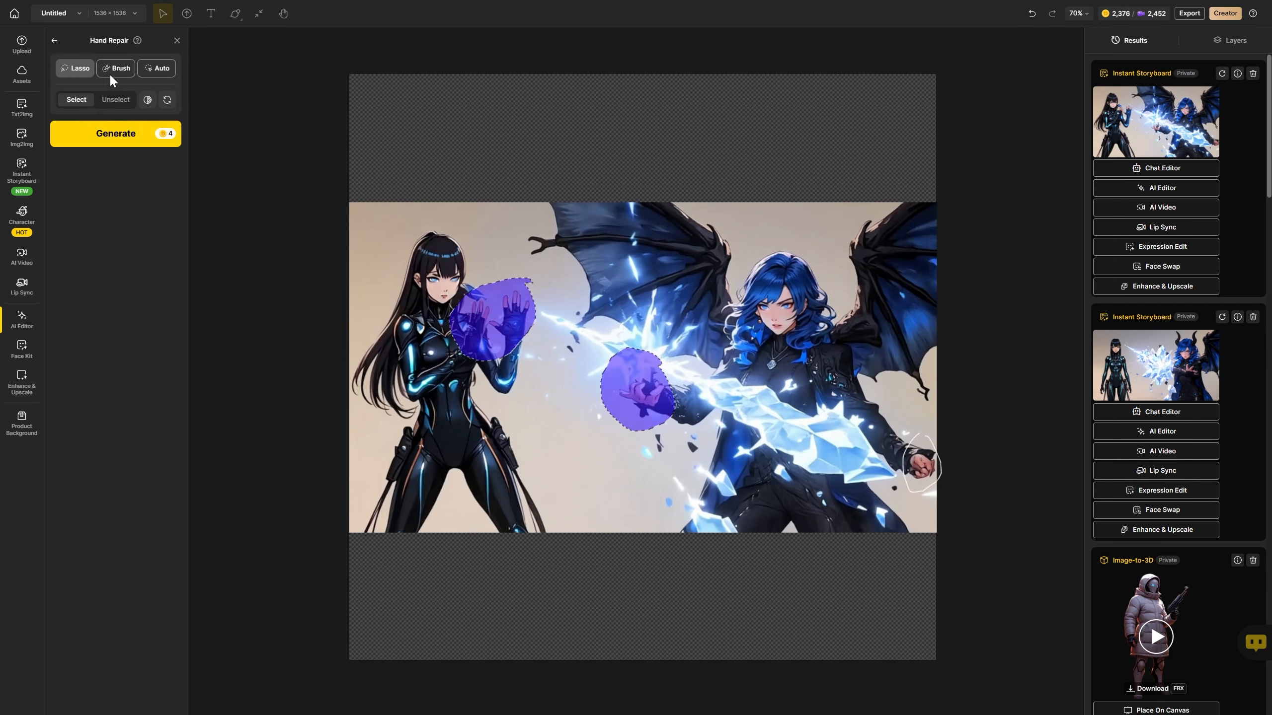
pyautogui.click(102, 142)
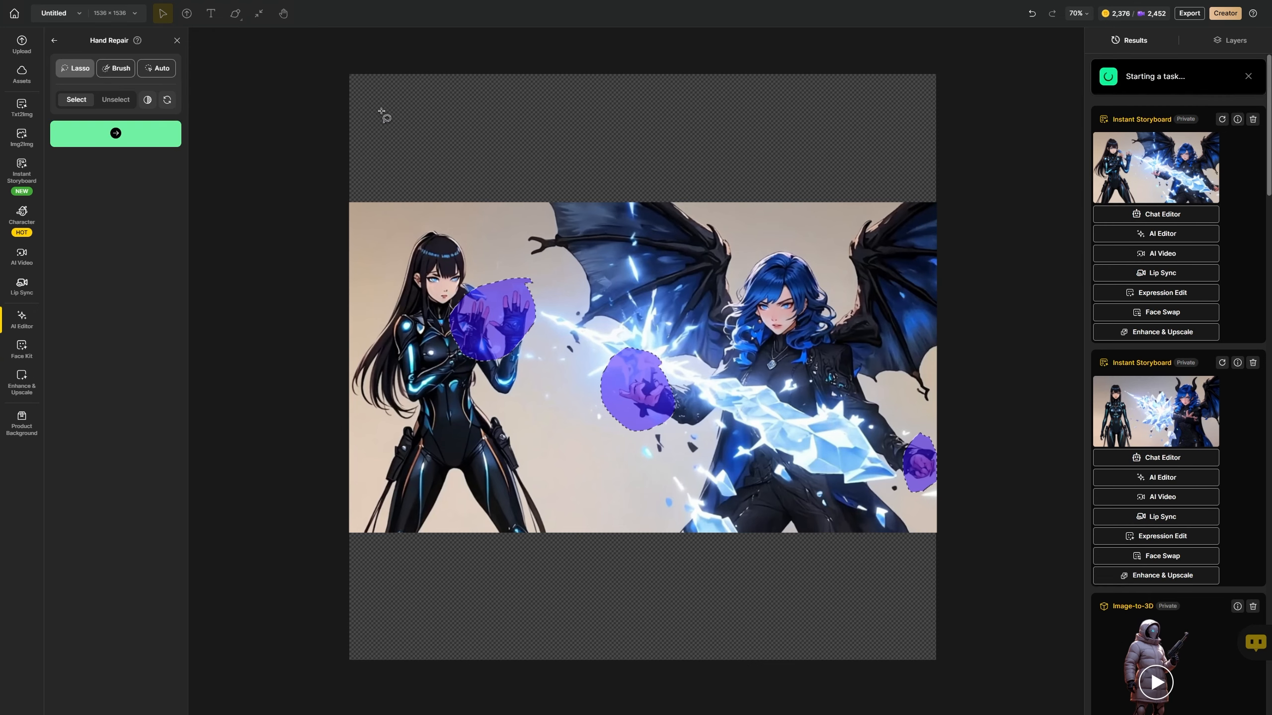
pyautogui.moveTo(1210, 98)
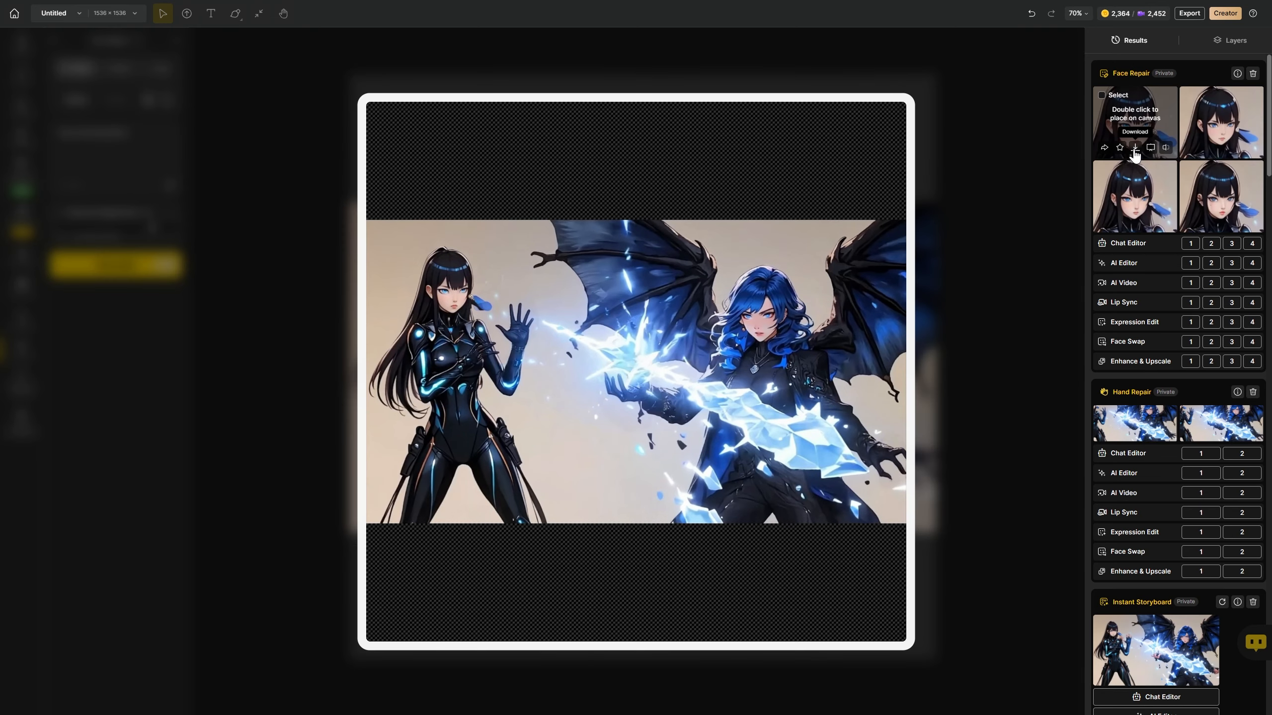
# - Download the first Face Repair image as a PNG at 1x scale without a watermark
pyautogui.click(1134, 147)
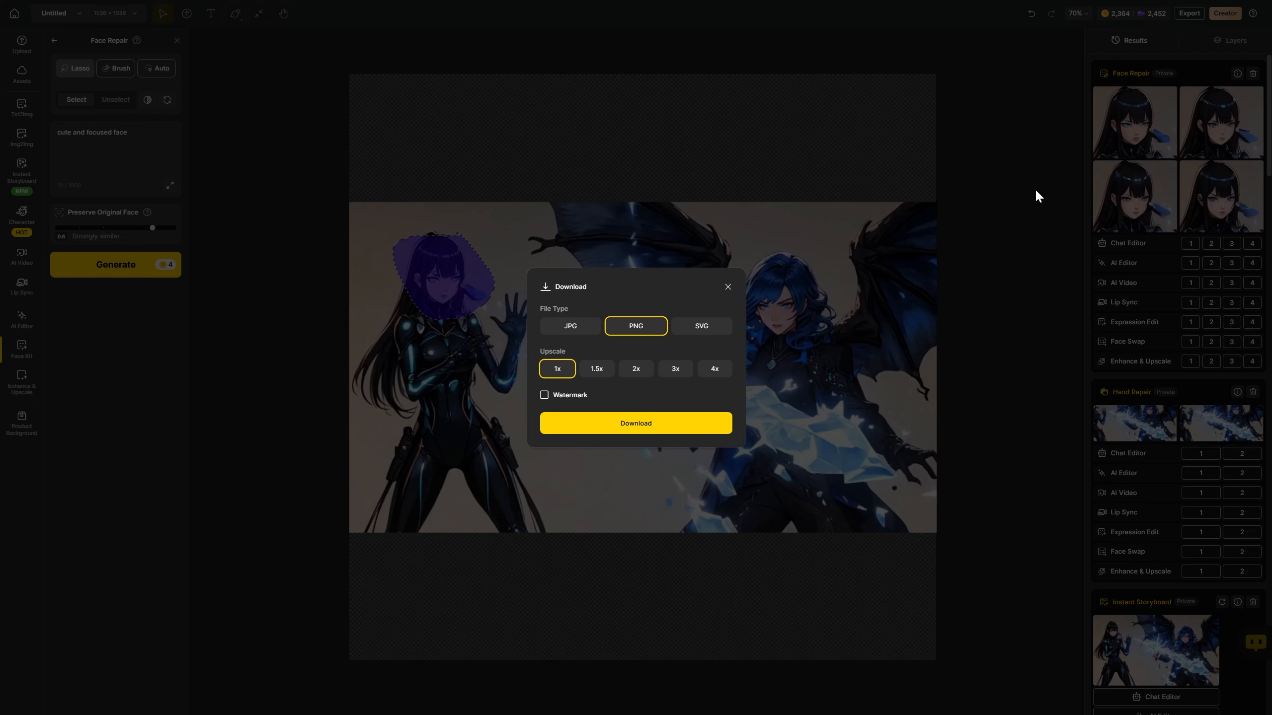
pyautogui.click(593, 369)
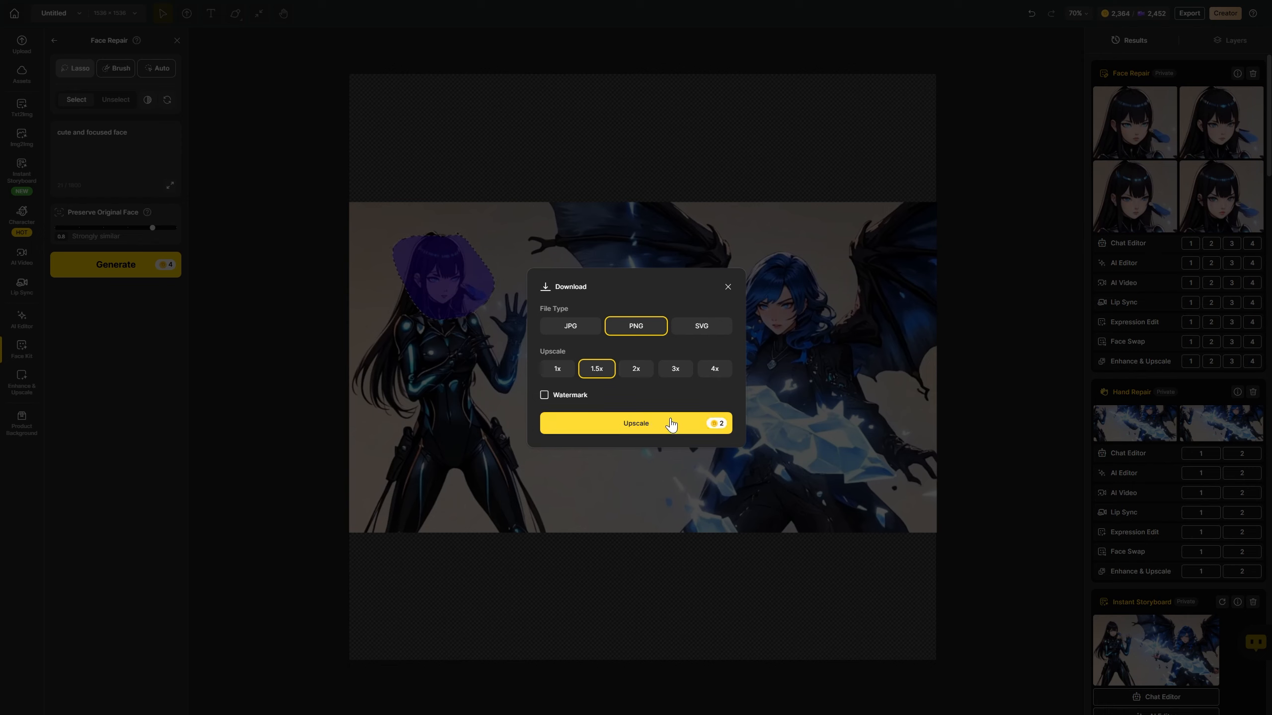
pyautogui.click(637, 370)
pyautogui.click(562, 374)
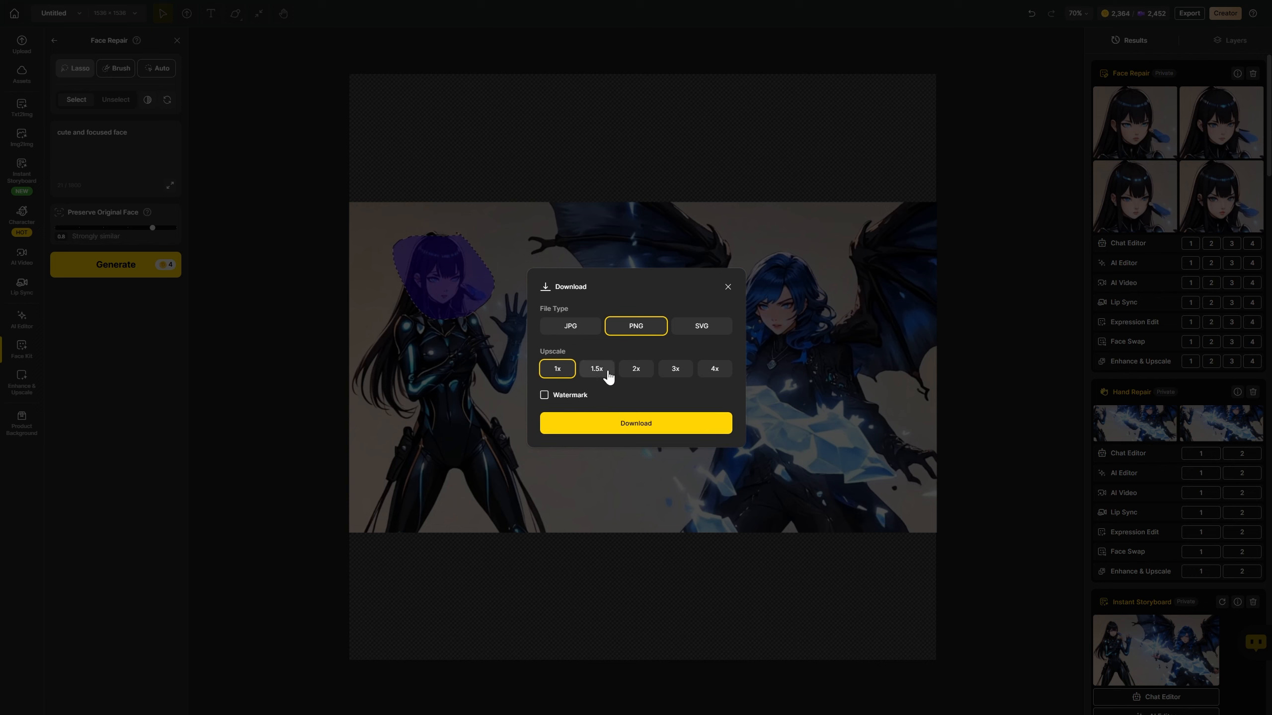
pyautogui.click(649, 422)
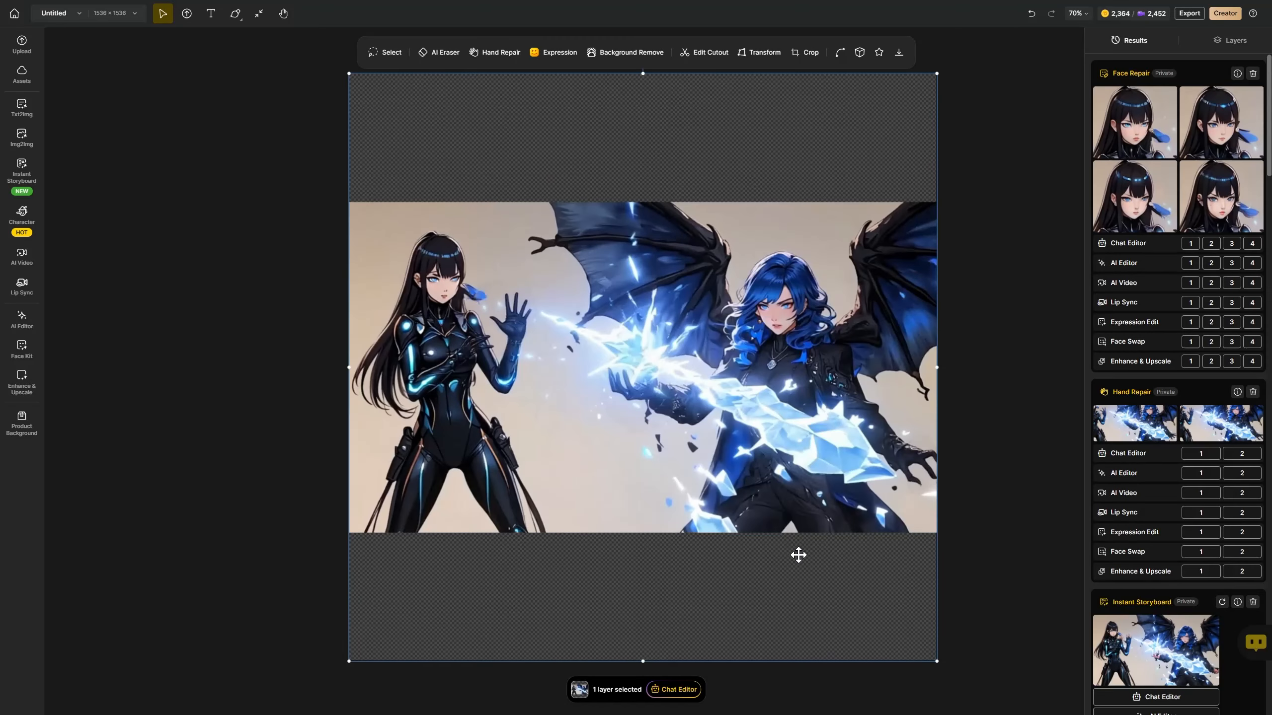
# - Use the first Face Repair image as the start frame for AI Video and choose the Kling 2.1 Master model
pyautogui.moveTo(1129, 117)
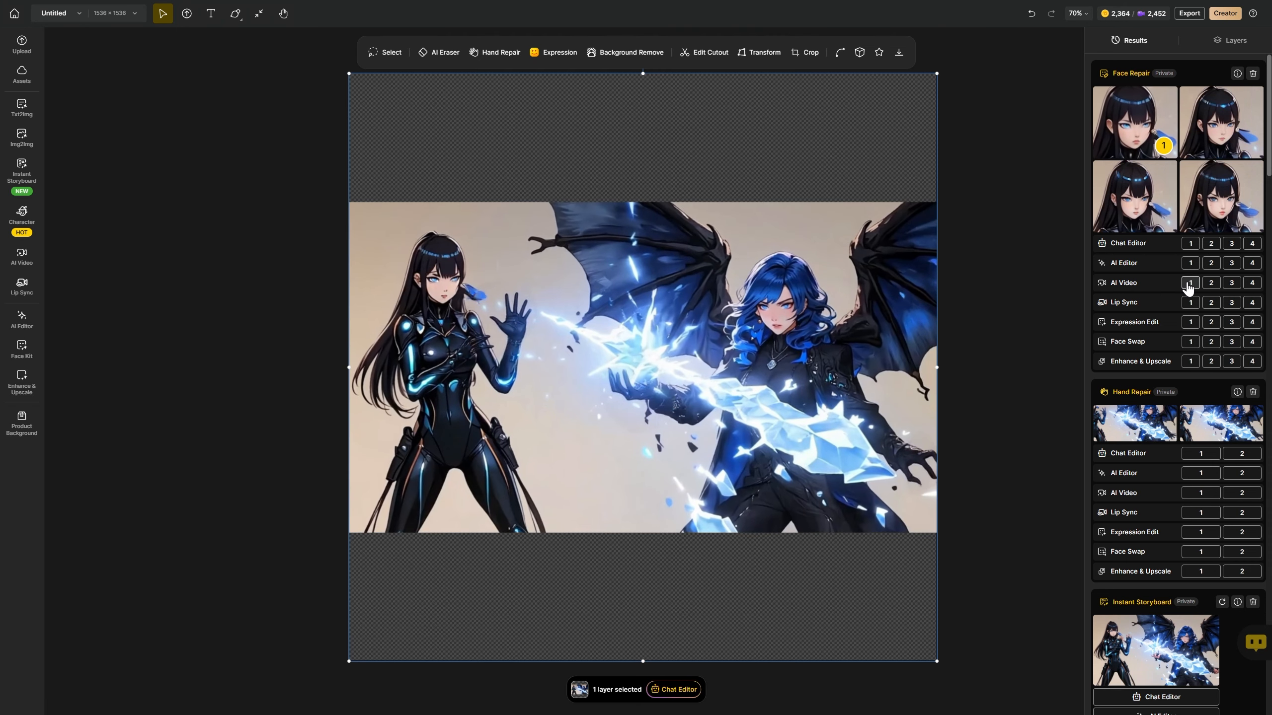
pyautogui.click(1190, 284)
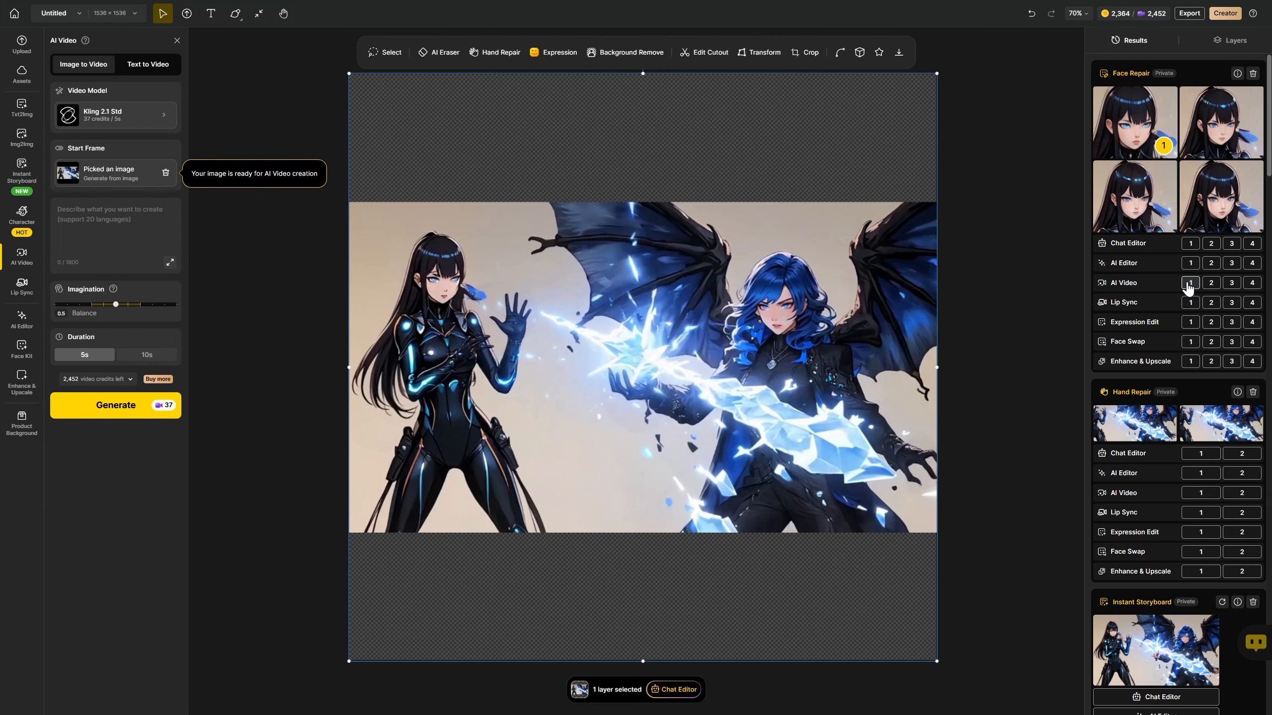
pyautogui.click(114, 120)
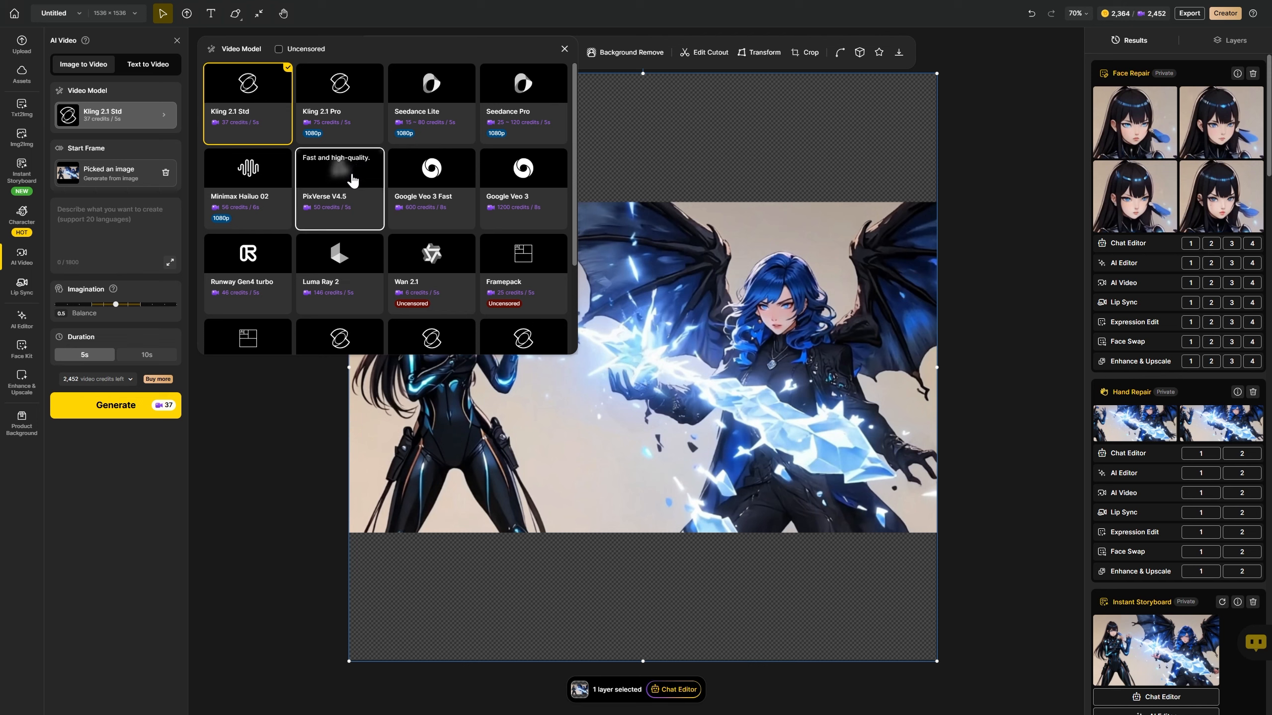
pyautogui.scroll(-1, 352, 182)
pyautogui.scroll(-2, 351, 183)
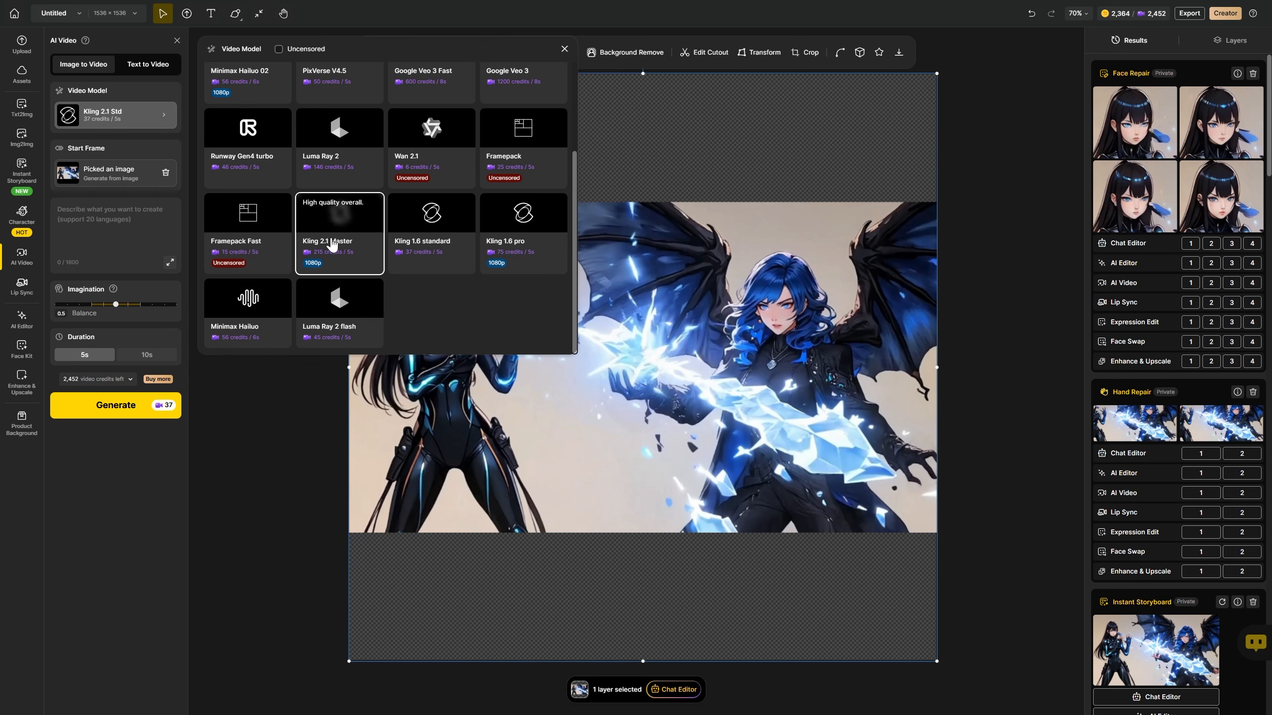
pyautogui.scroll(1, 328, 248)
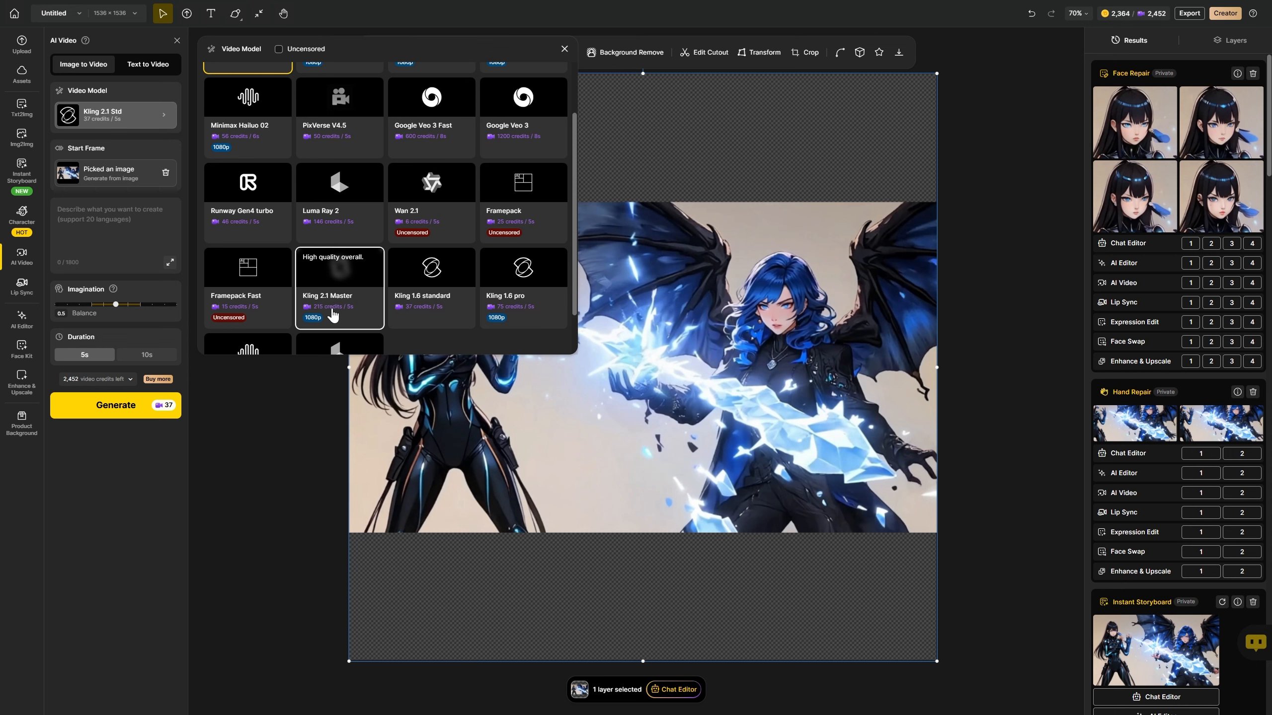
pyautogui.scroll(1, 345, 314)
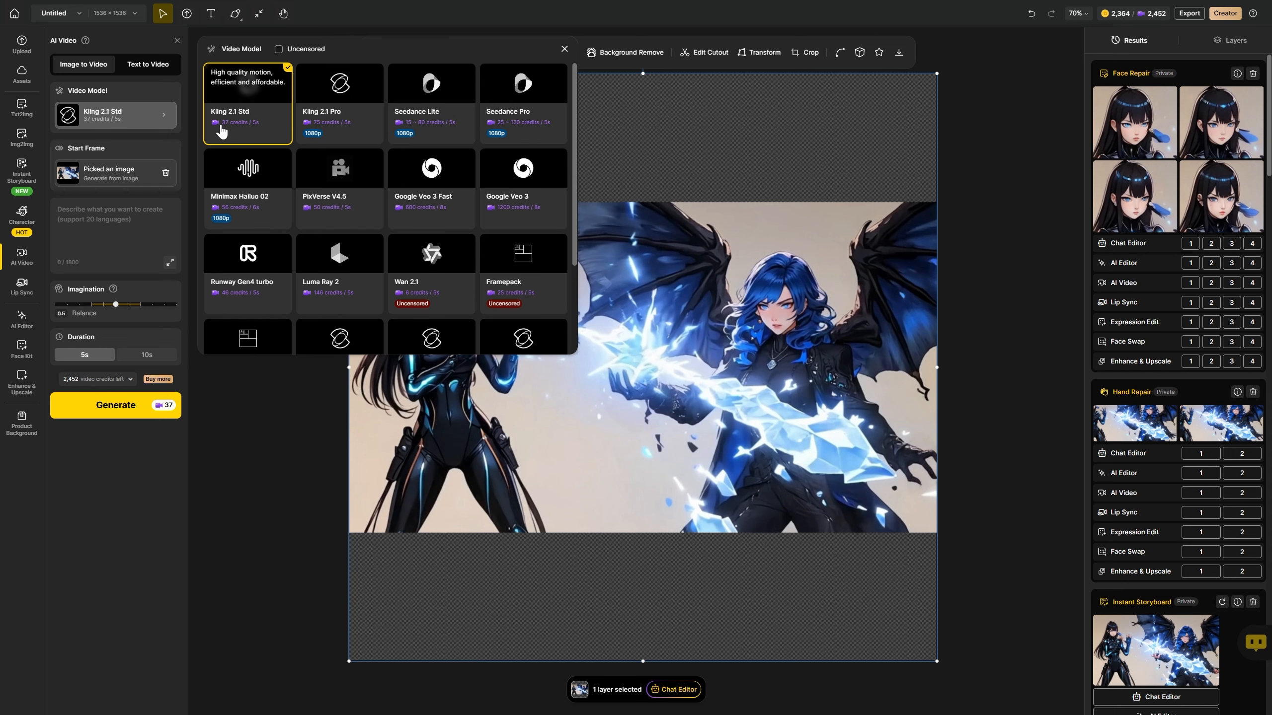
pyautogui.scroll(-2, 349, 164)
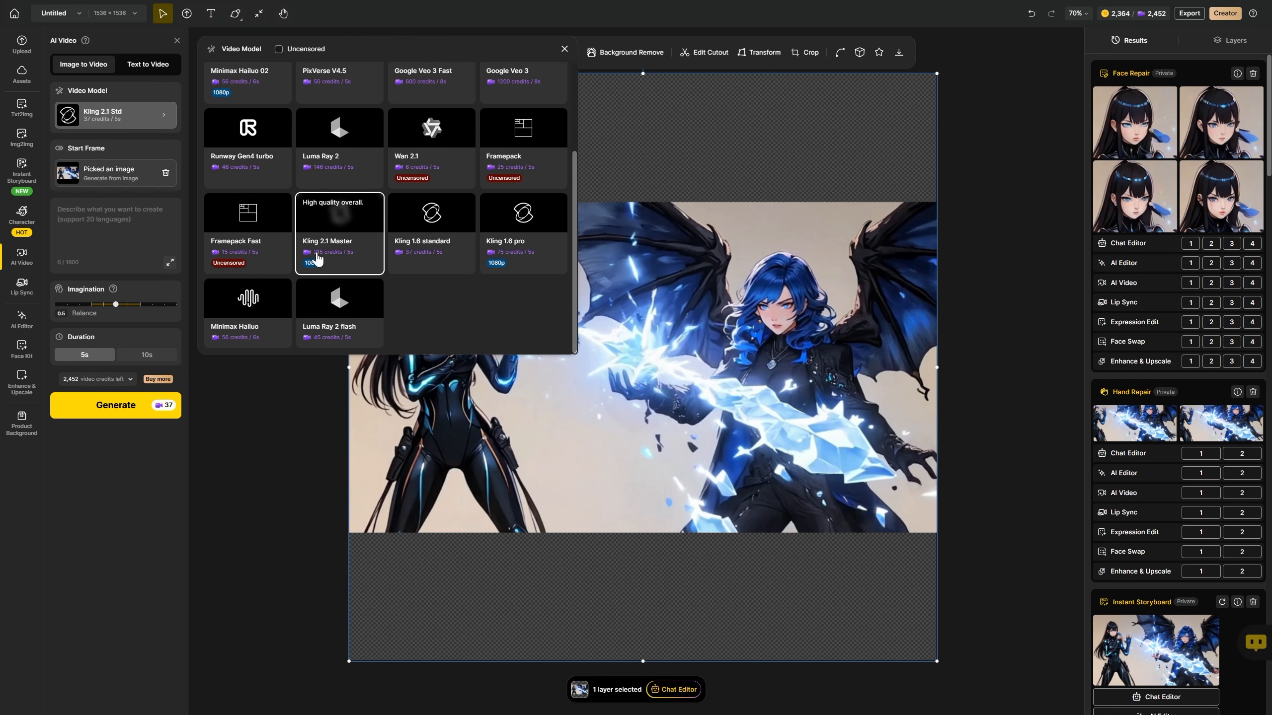
pyautogui.click(347, 226)
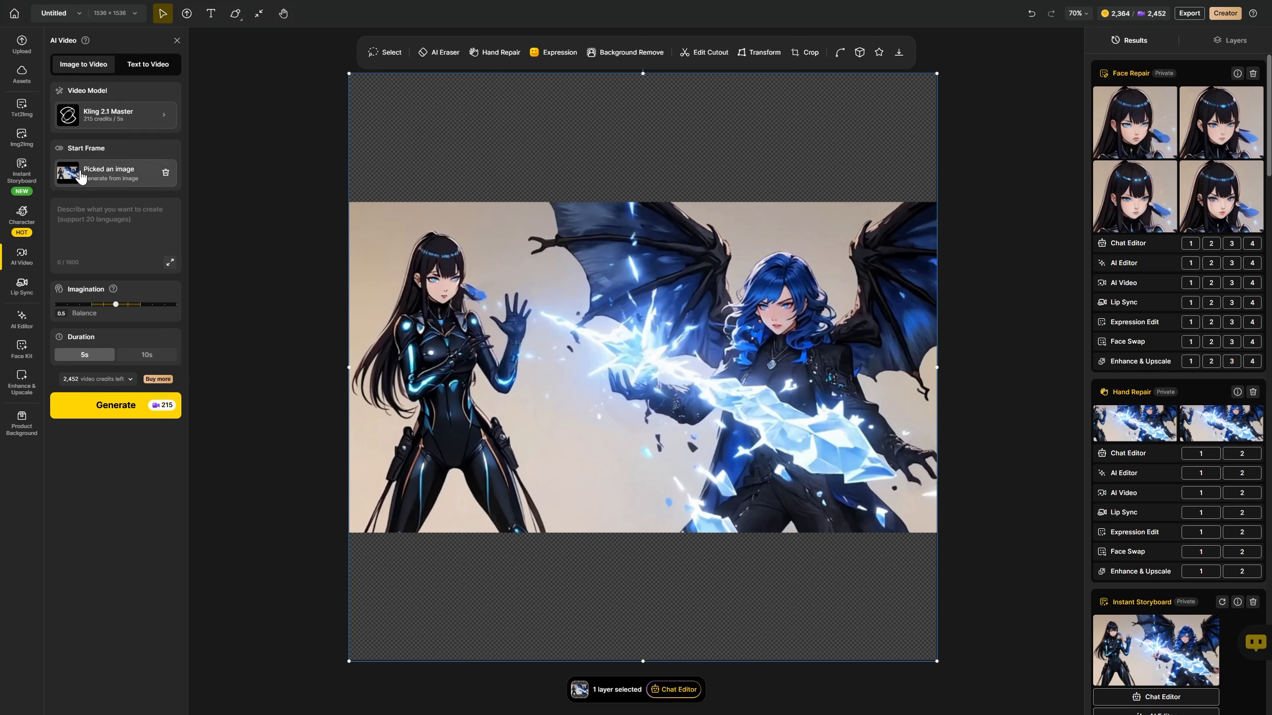
# - Prompt "the character in the right casting a ice bolt toward the character in the left, and the character in the left try to deflect the ice bolt"
pyautogui.click(106, 213)
pyautogui.write('the character in the right casting a ice bolt toward the character in the left, and the character in the left try to deflect the ice bolt')
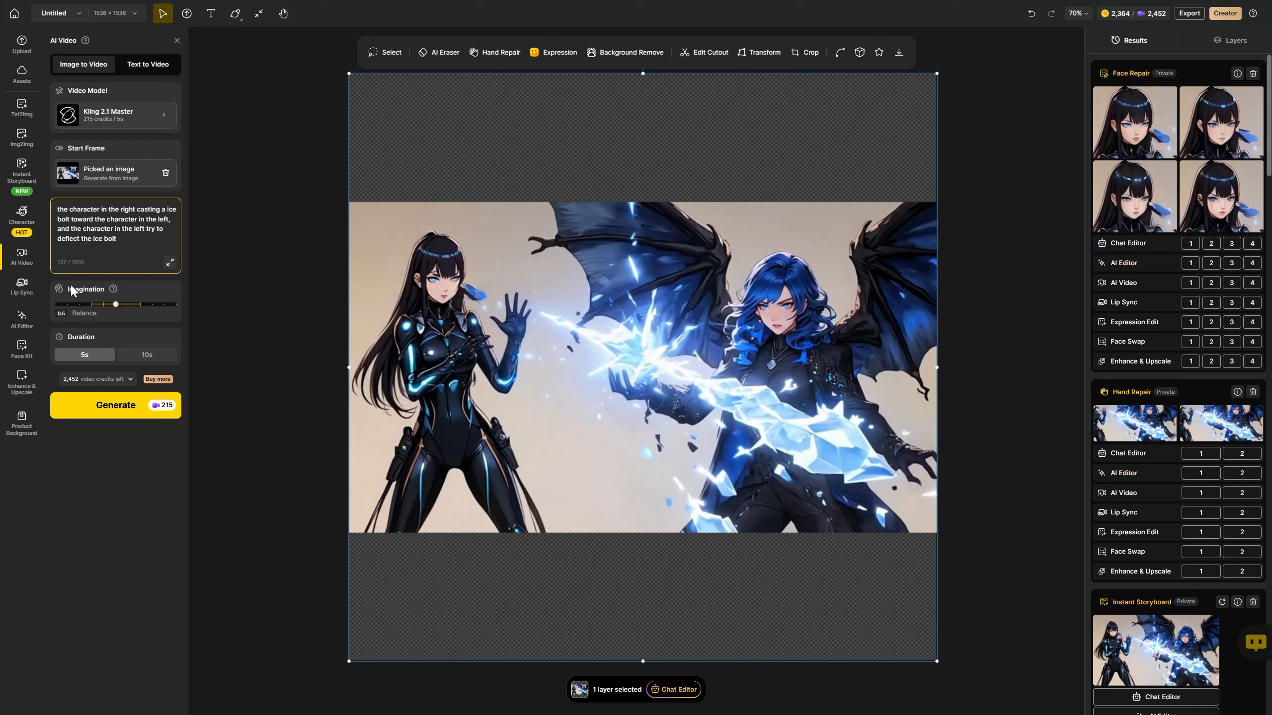
# - Set the video's Imagination to 0.6 and its duration to 5s, and generate the video
pyautogui.click(118, 309)
pyautogui.moveTo(117, 306); pyautogui.dragTo(79, 306)
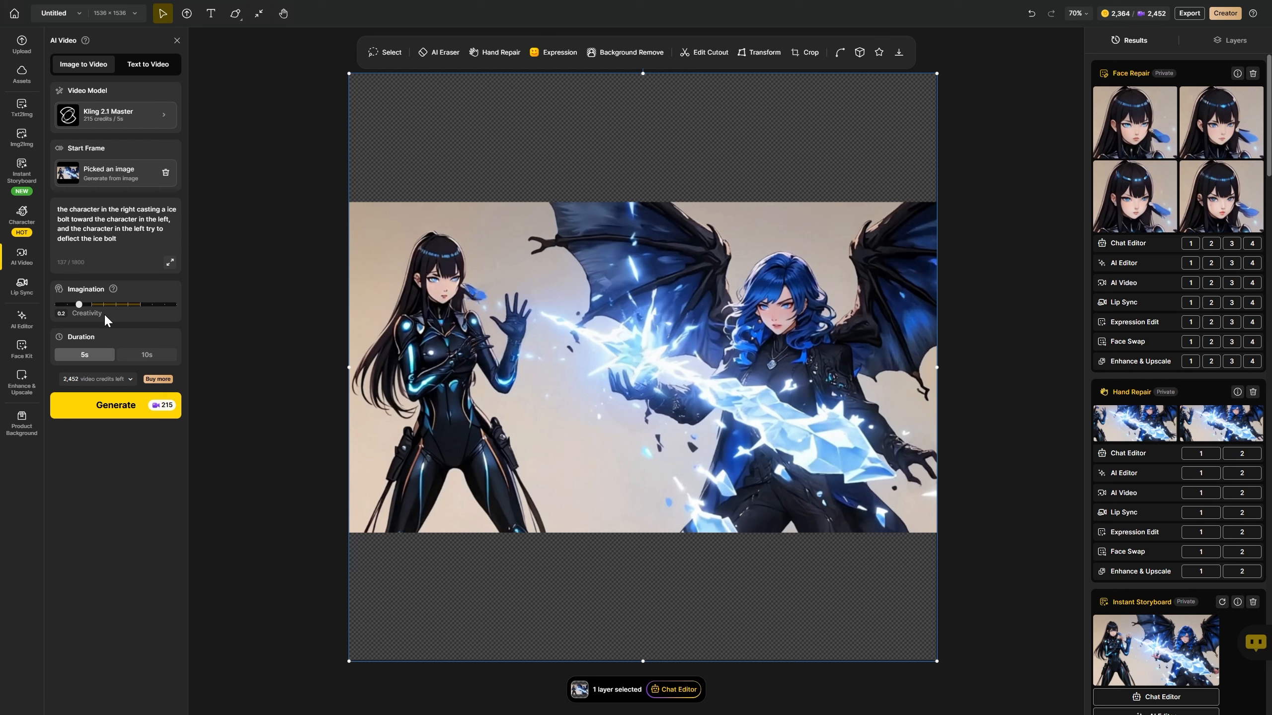
pyautogui.click(152, 304)
pyautogui.click(128, 305)
pyautogui.click(161, 358)
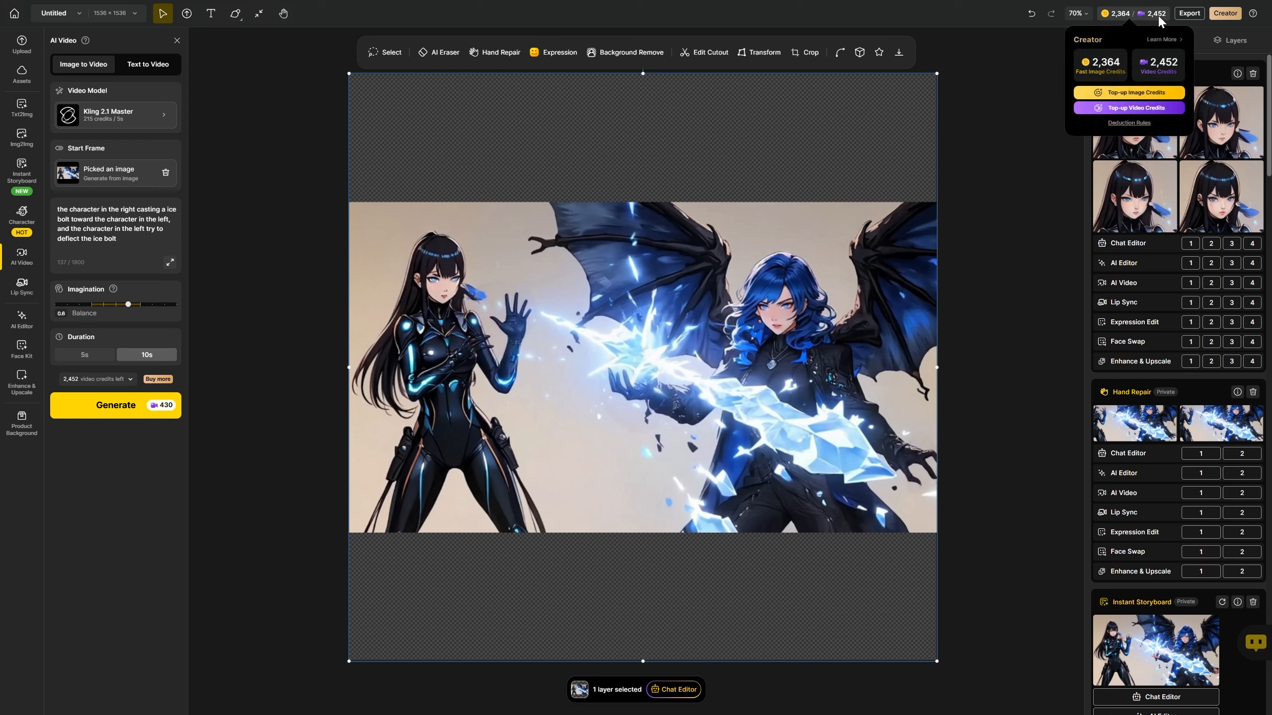
pyautogui.click(80, 357)
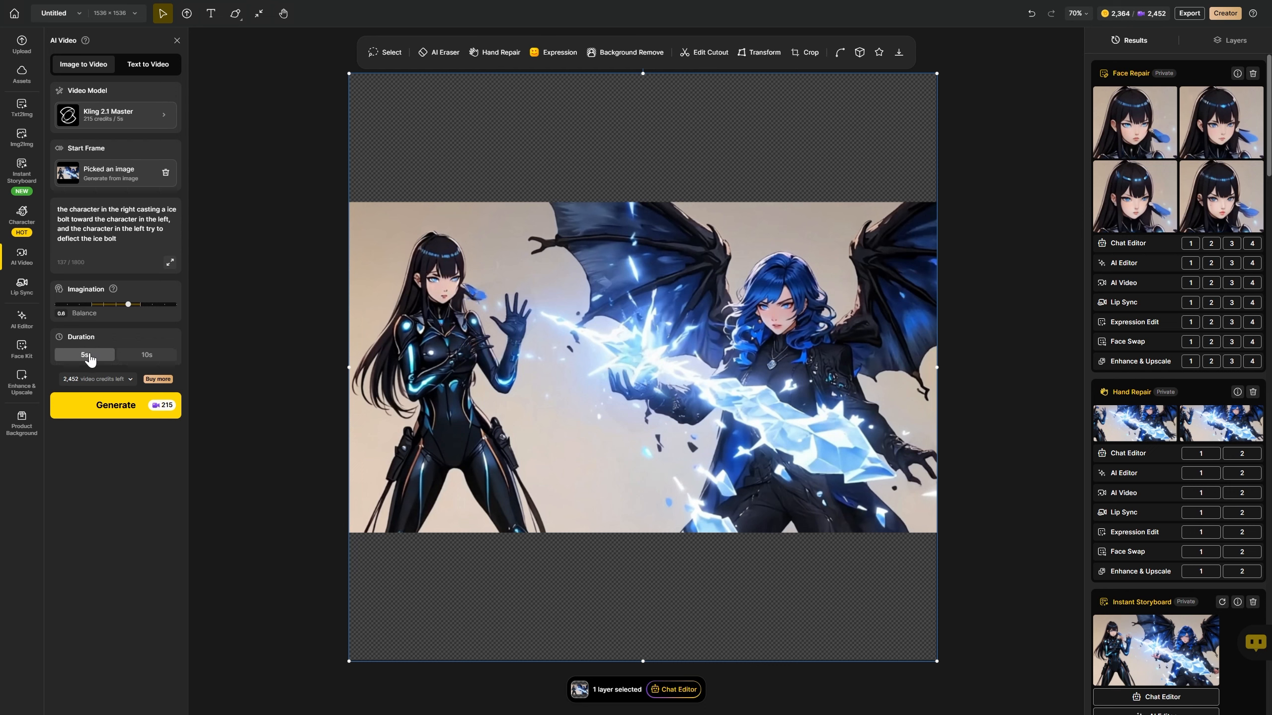
pyautogui.click(111, 408)
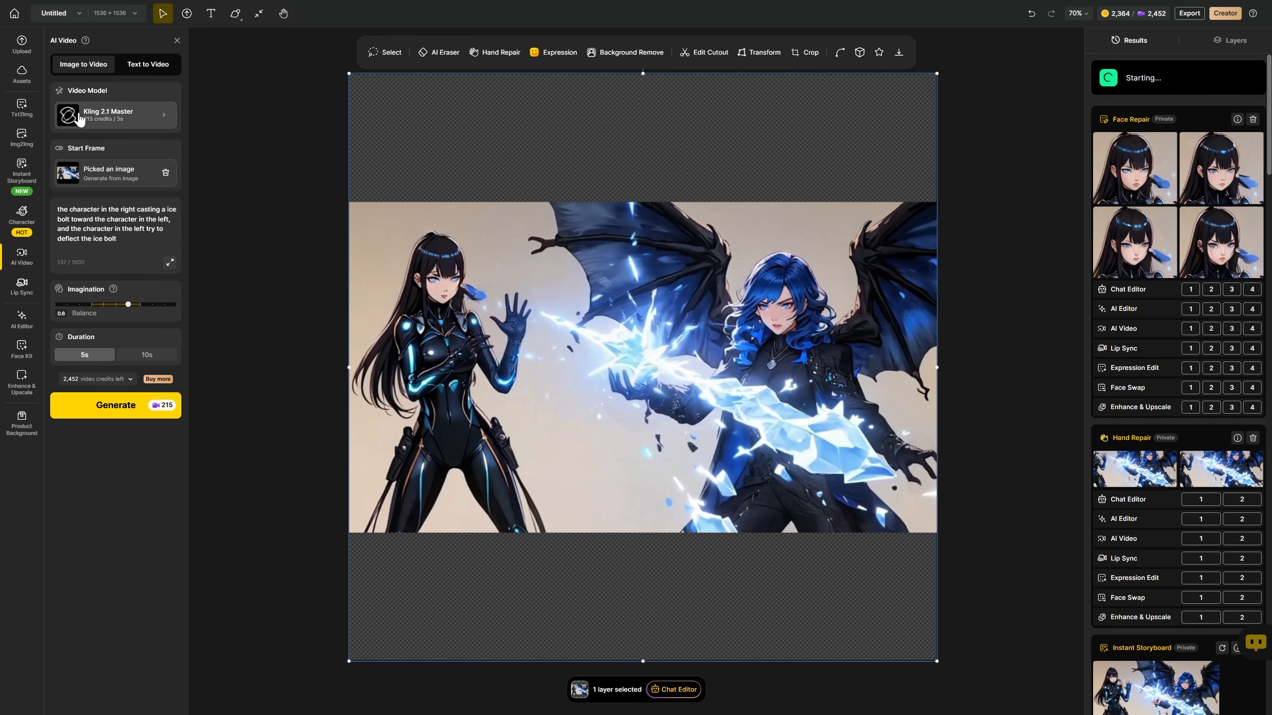
# - Review the available video models and compare their credit costs while the video is being generated
pyautogui.click(79, 116)
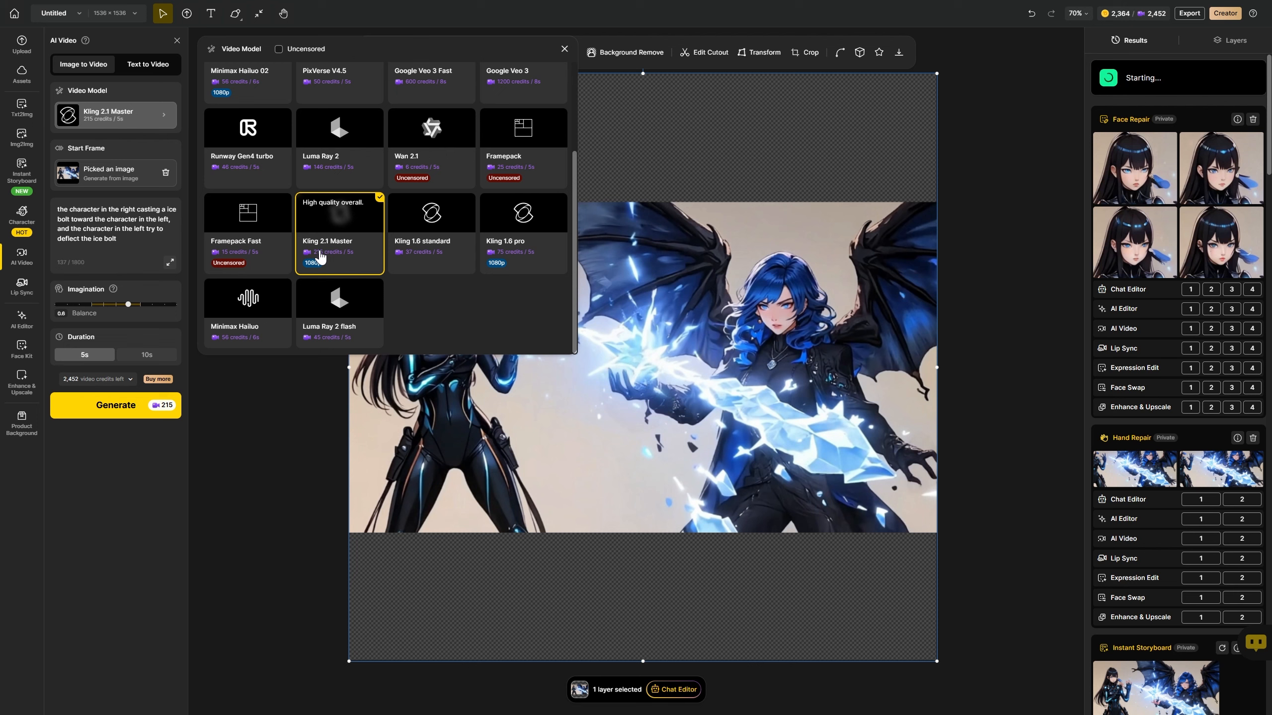
pyautogui.scroll(2, 429, 273)
pyautogui.scroll(1, 429, 273)
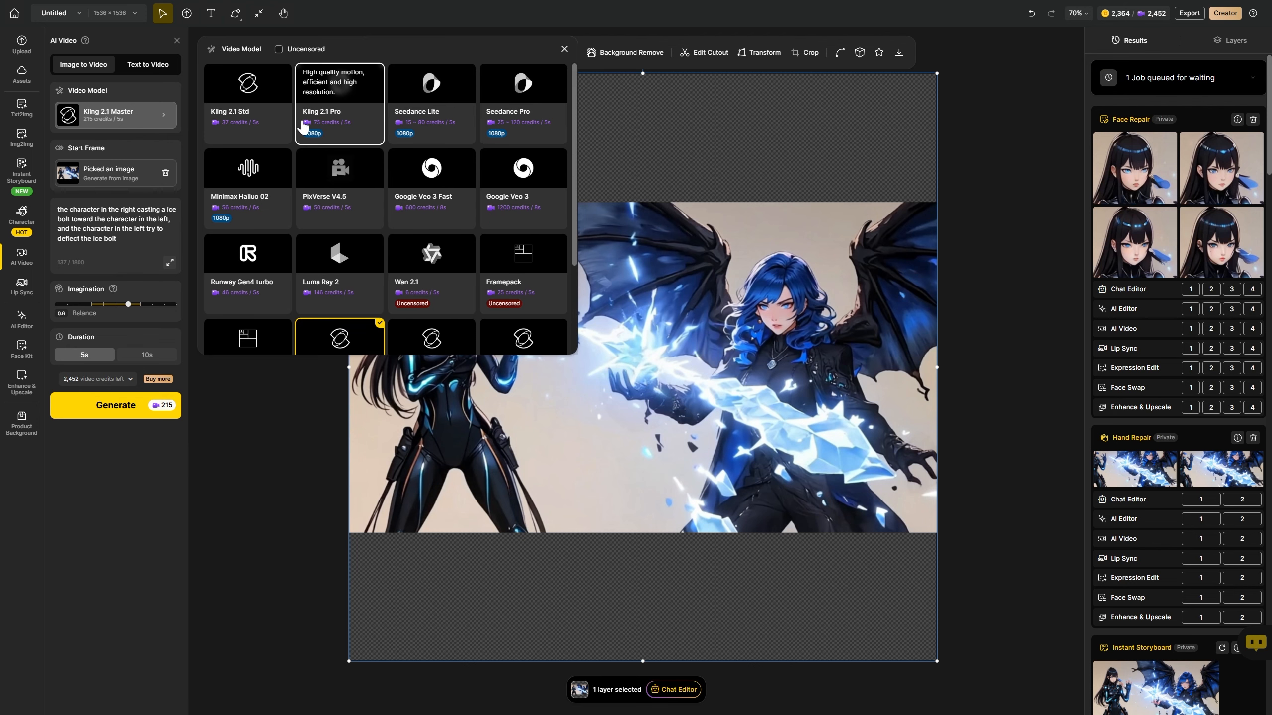
pyautogui.scroll(-4, 337, 222)
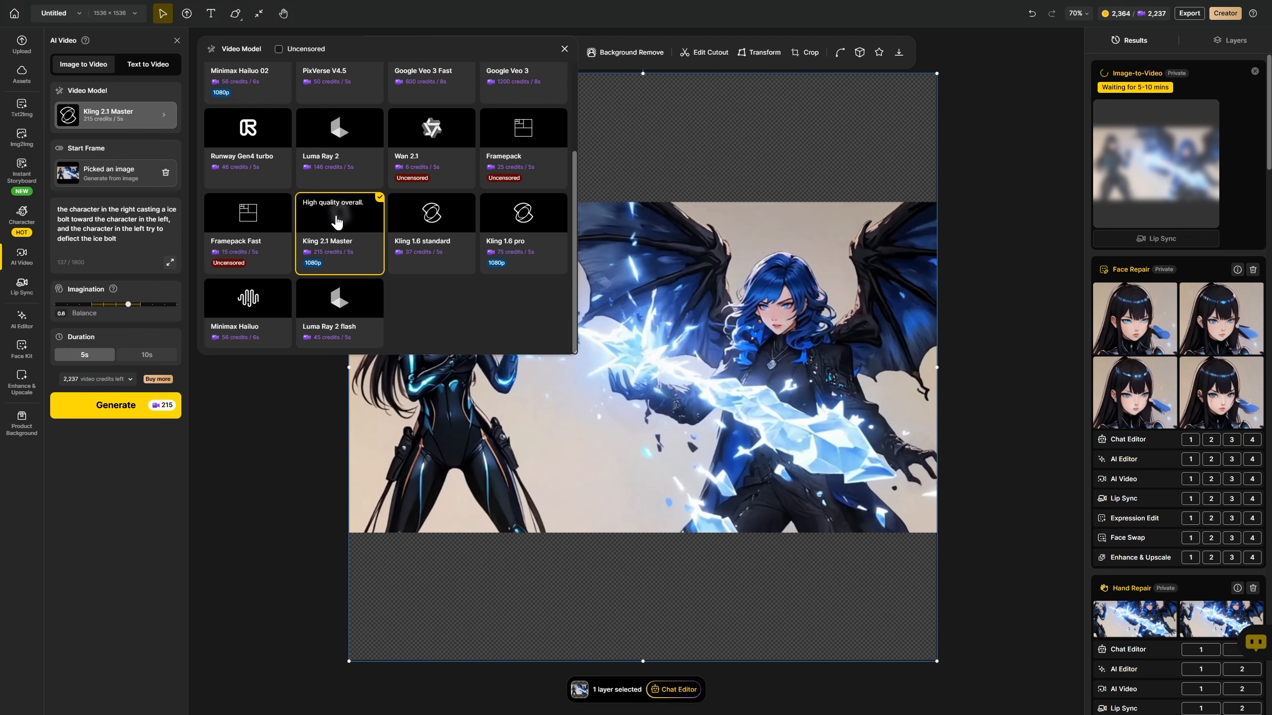
pyautogui.scroll(4, 337, 222)
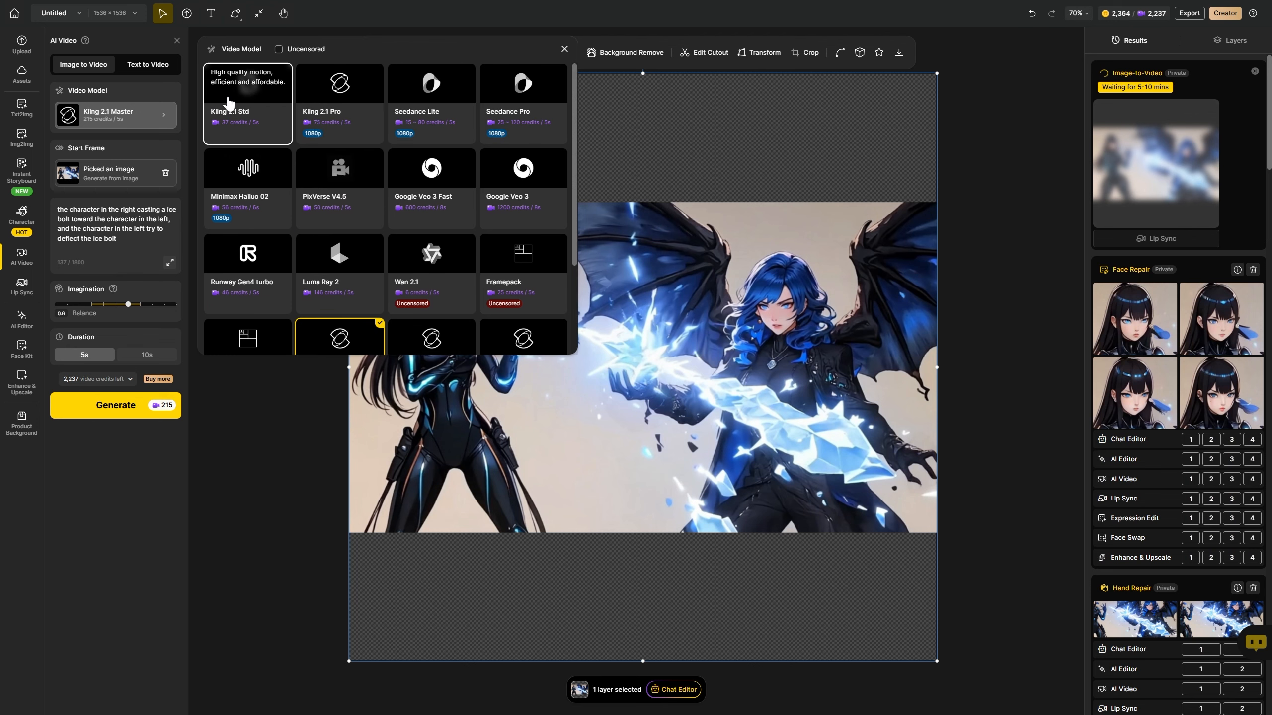
pyautogui.click(976, 353)
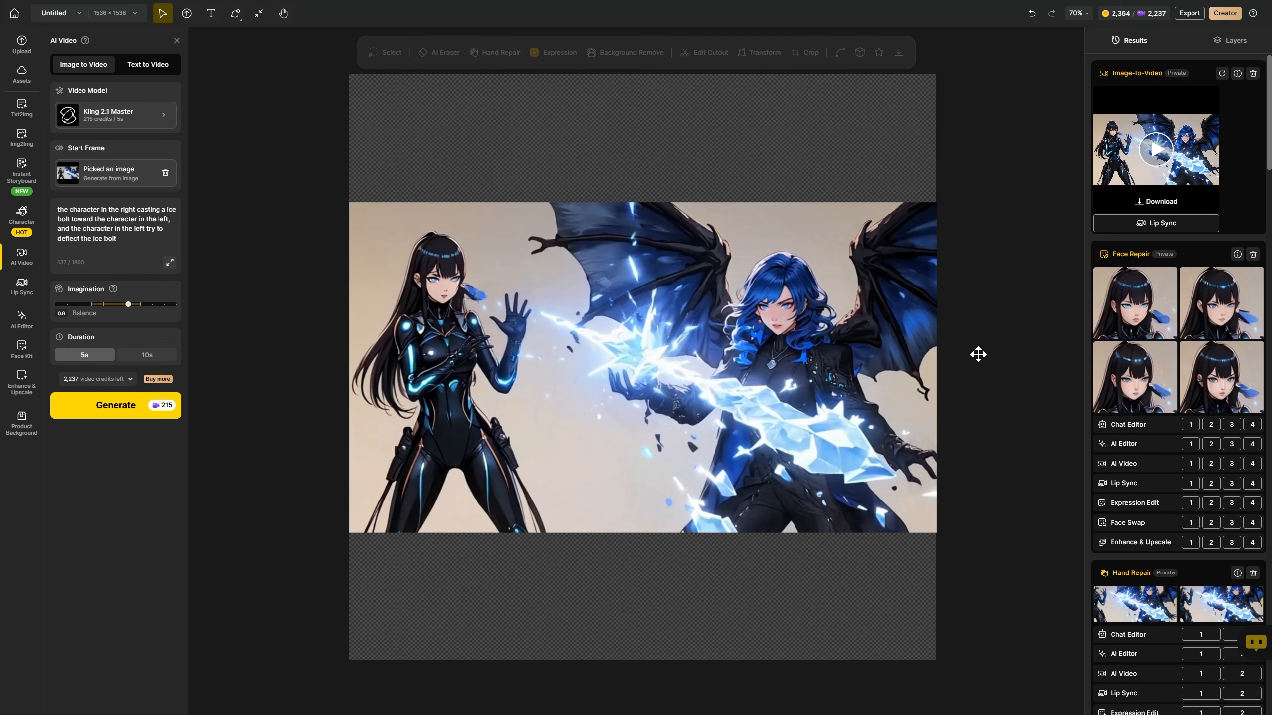
# - Play the generated Image-to-Video result and download it
pyautogui.click(1153, 151)
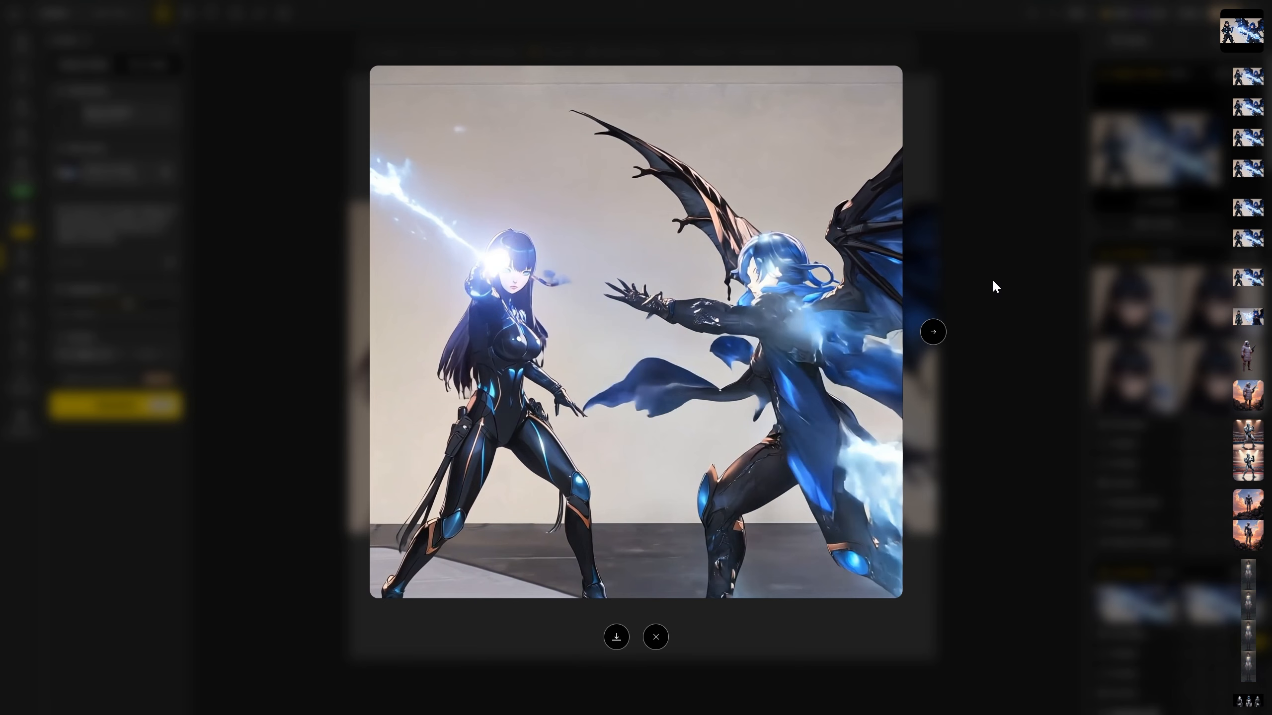
pyautogui.click(991, 258)
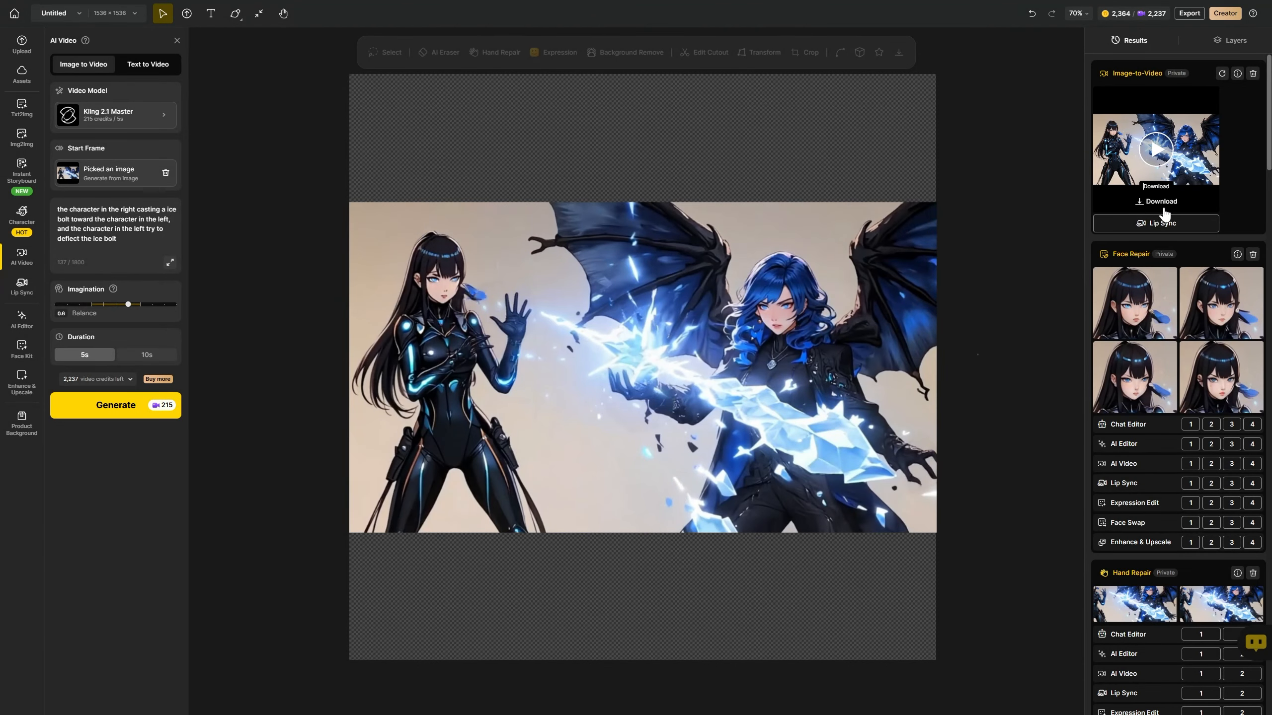
pyautogui.click(1140, 203)
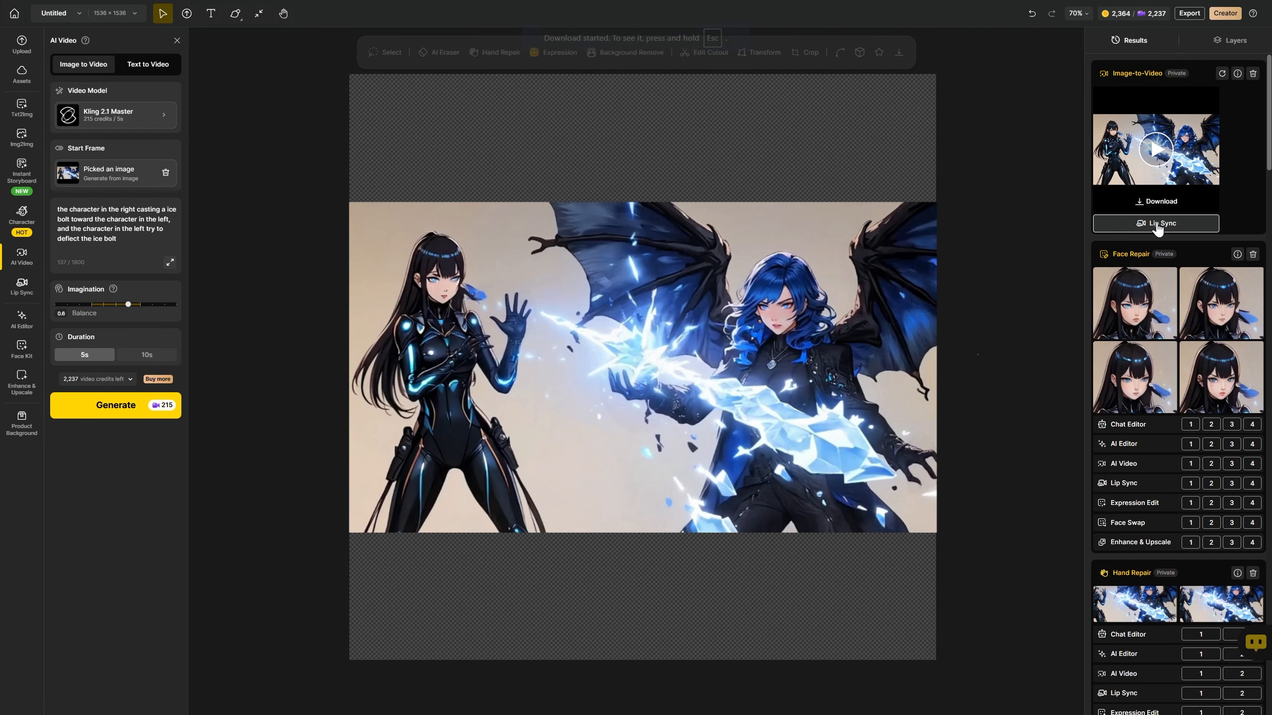
# - Send the generated video to Lip Sync and pick the blue-haired winged character's face
pyautogui.click(1156, 224)
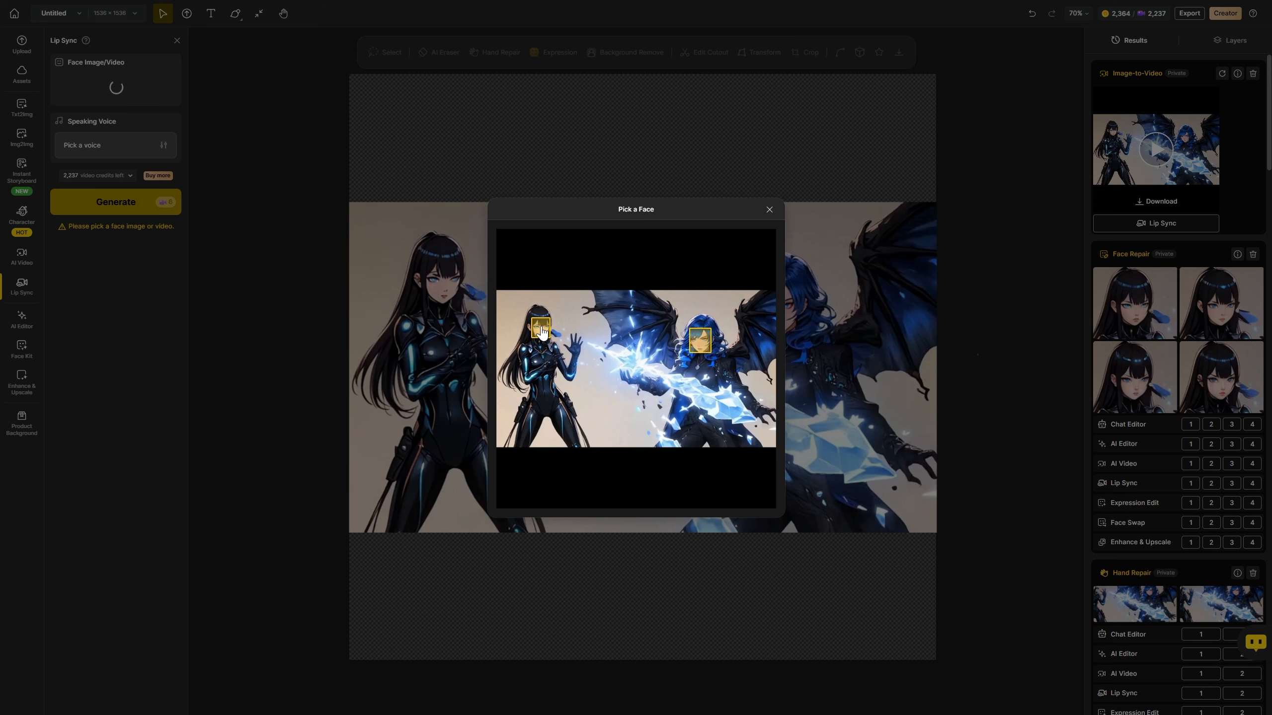
pyautogui.click(699, 348)
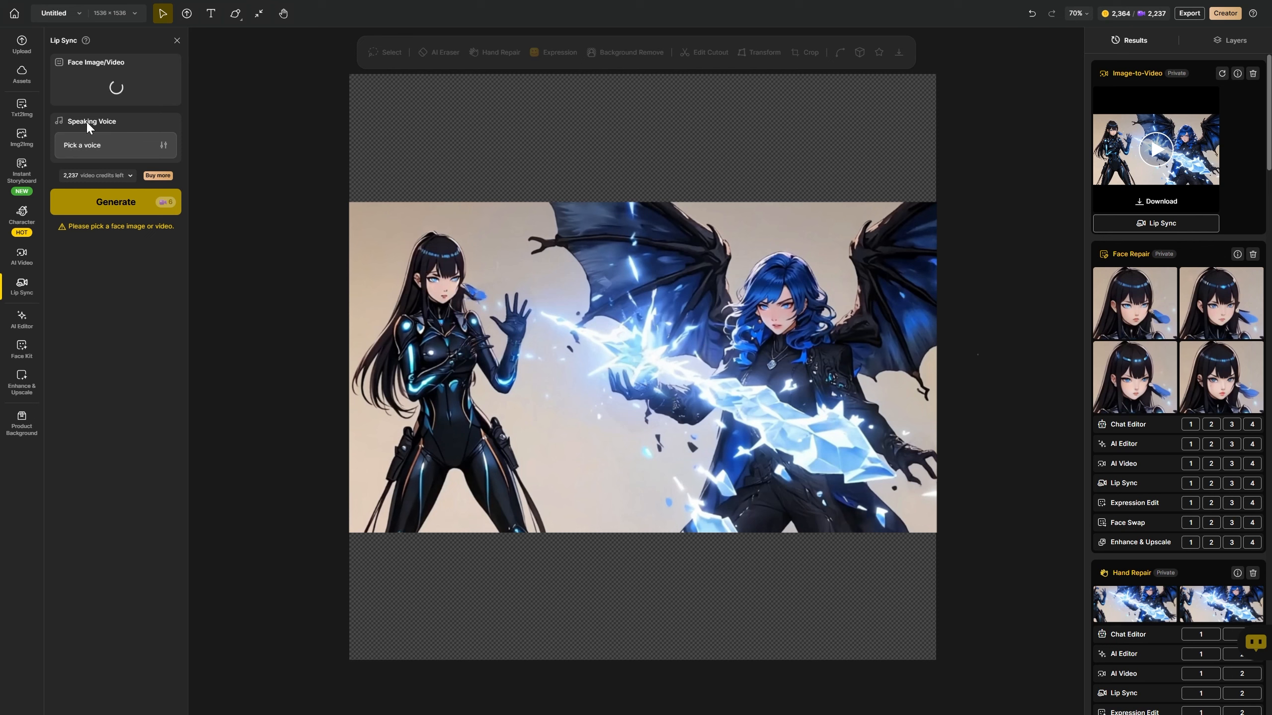
# - Create the speech "take this" with the Brittney voice after sampling that voice, and generate the lip-synced video
pyautogui.click(93, 261)
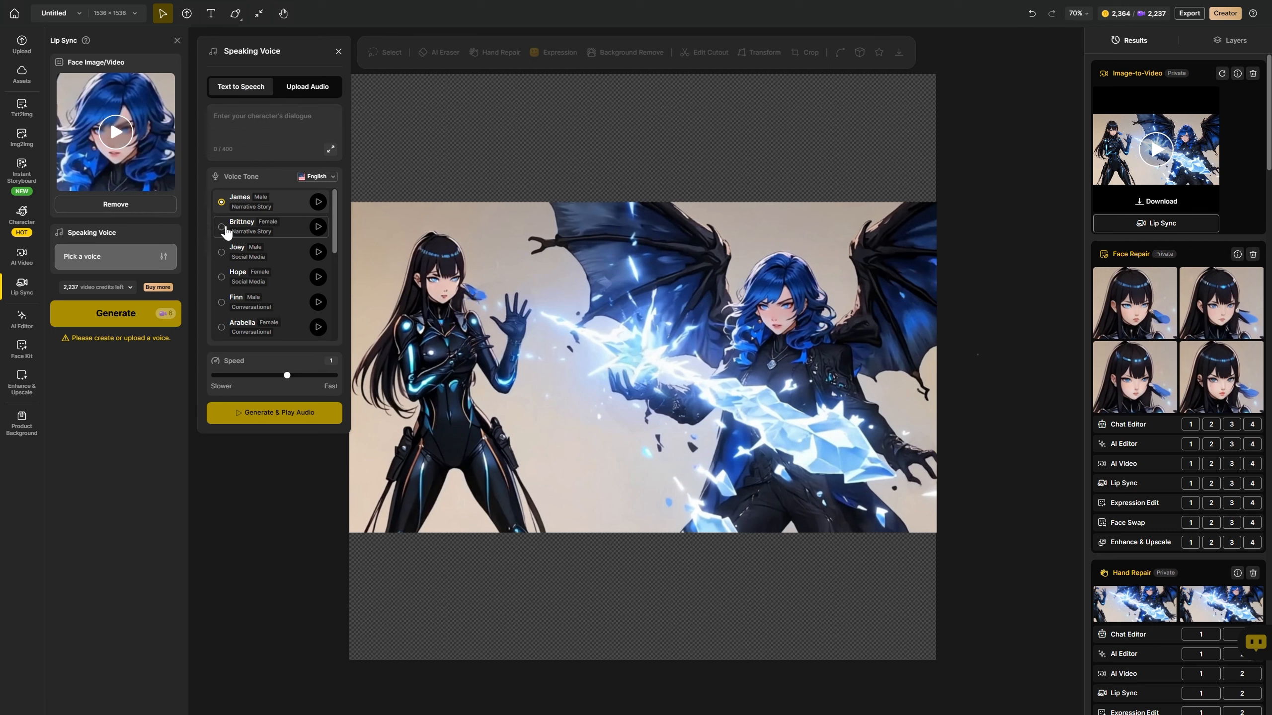
pyautogui.click(267, 120)
pyautogui.write('take this')
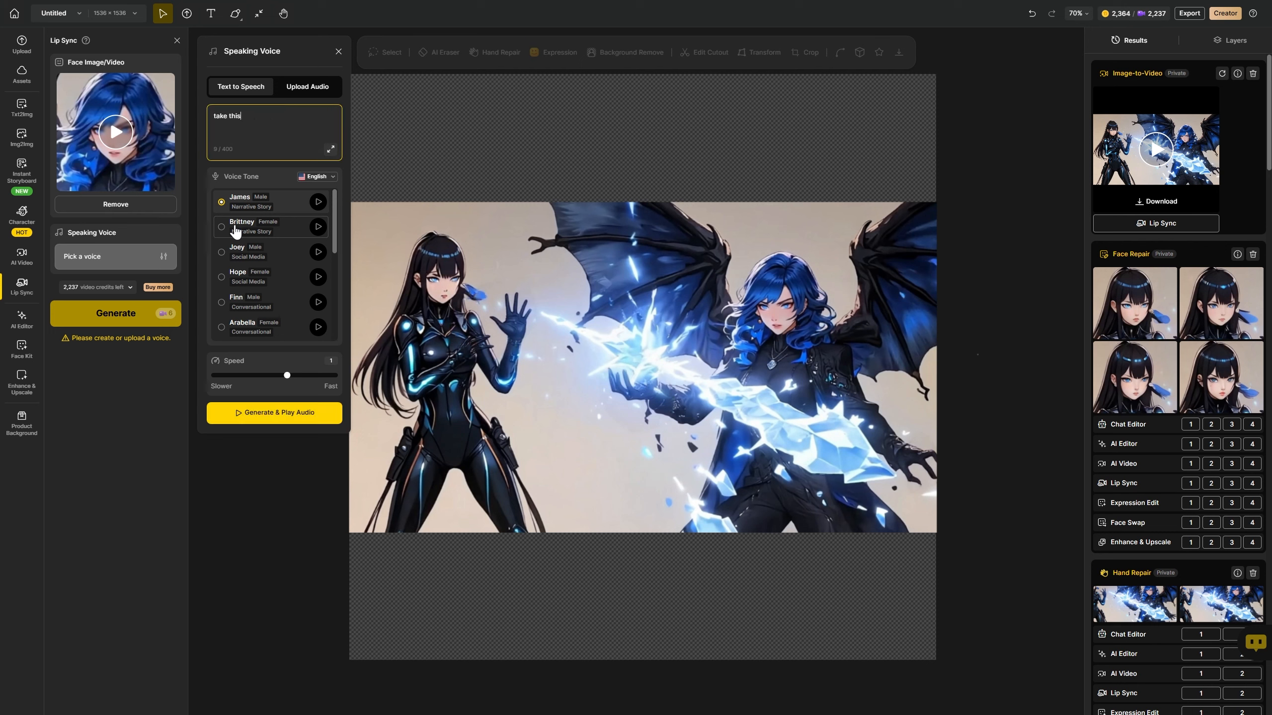
pyautogui.click(234, 229)
pyautogui.click(317, 227)
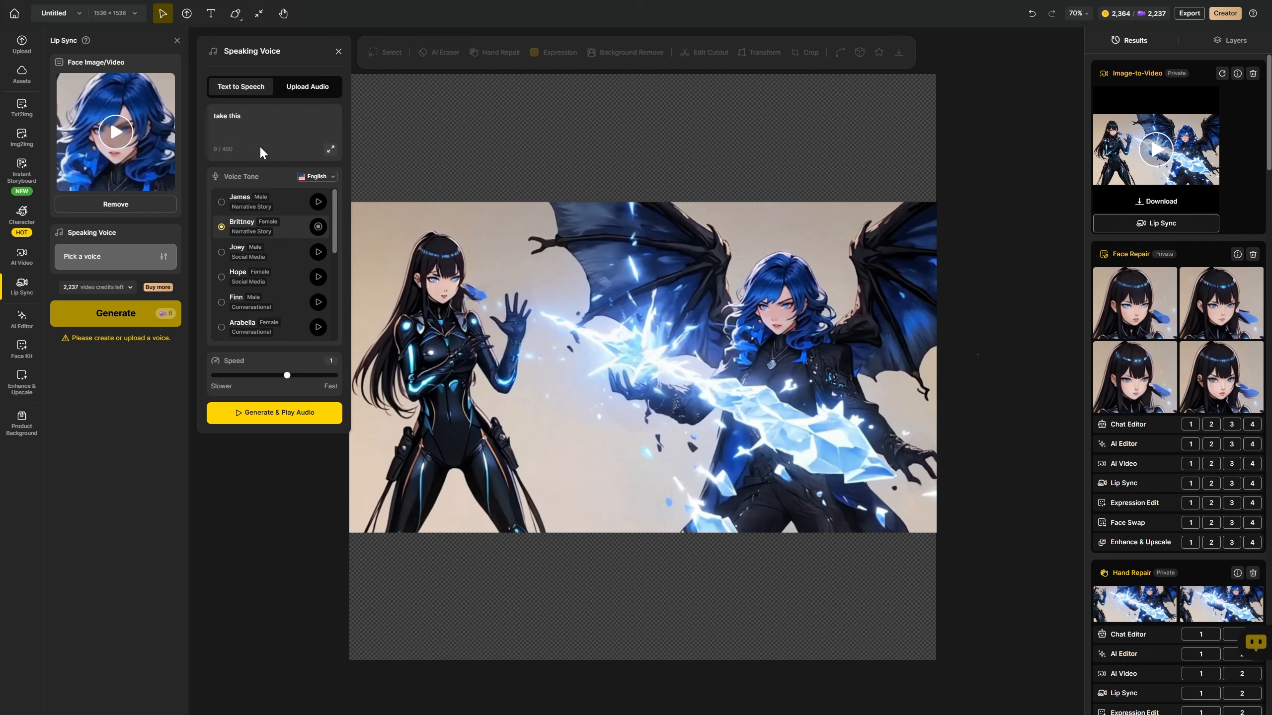
pyautogui.click(265, 419)
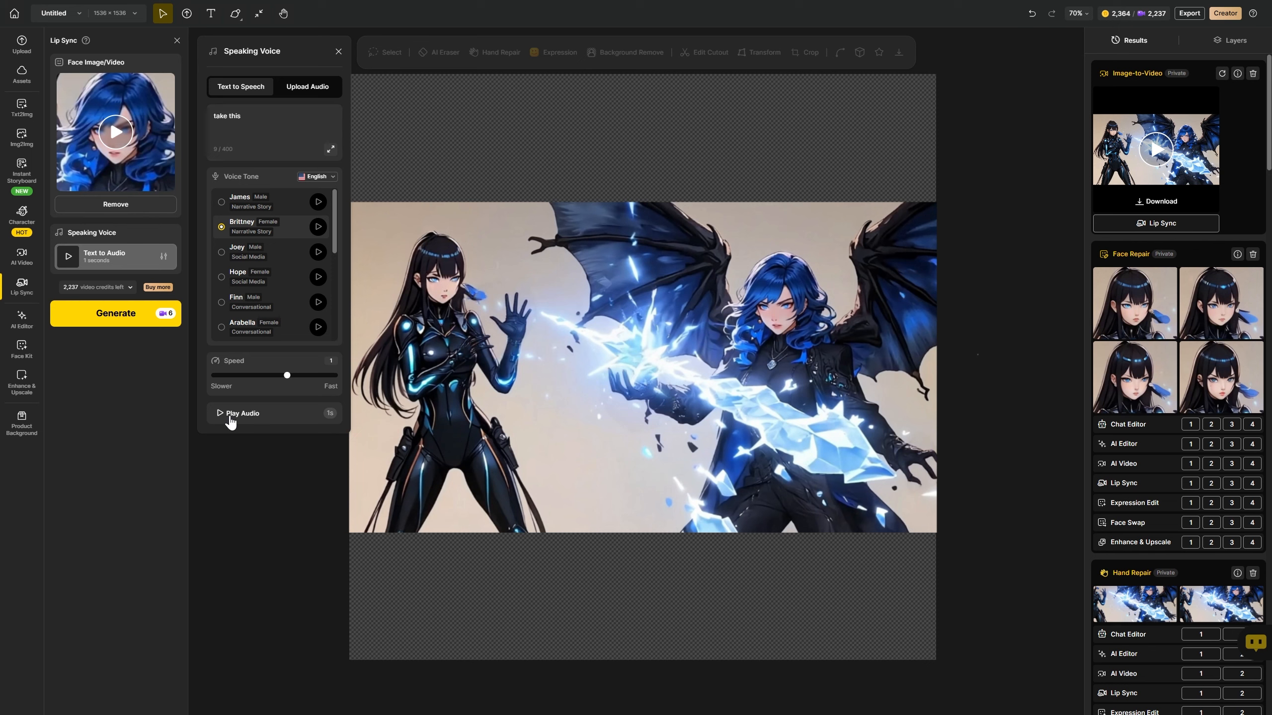
pyautogui.click(116, 314)
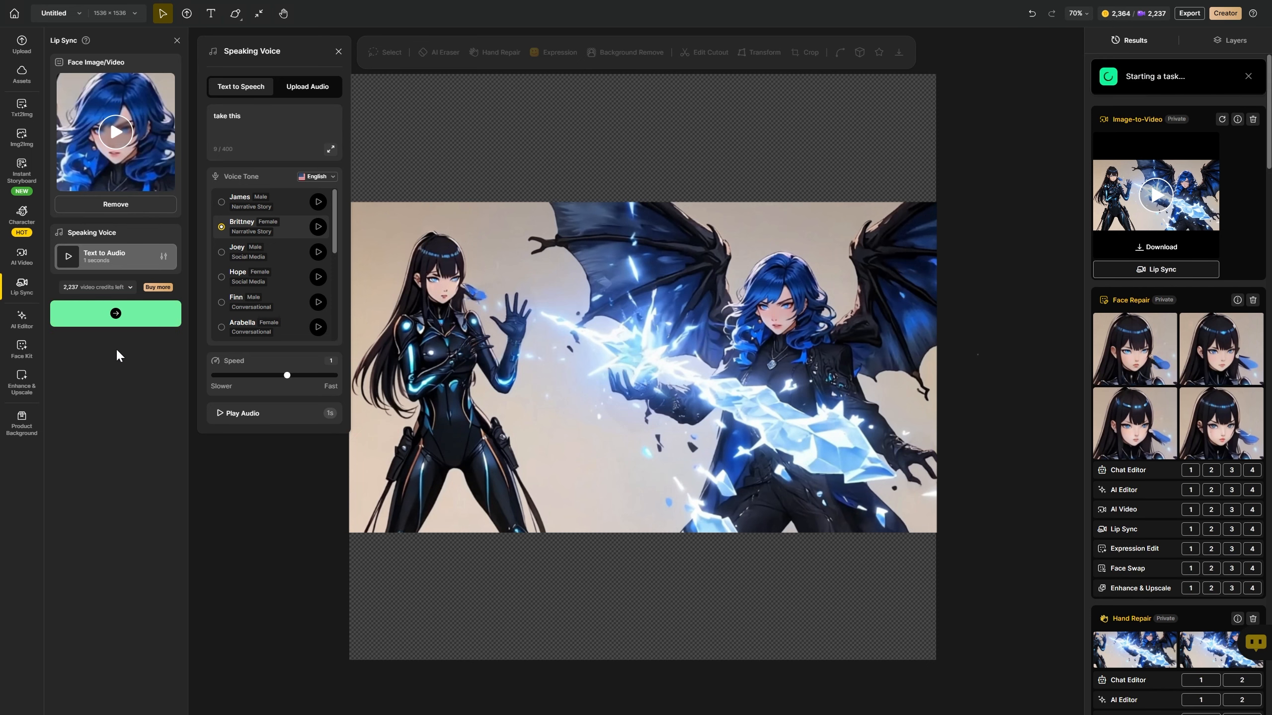